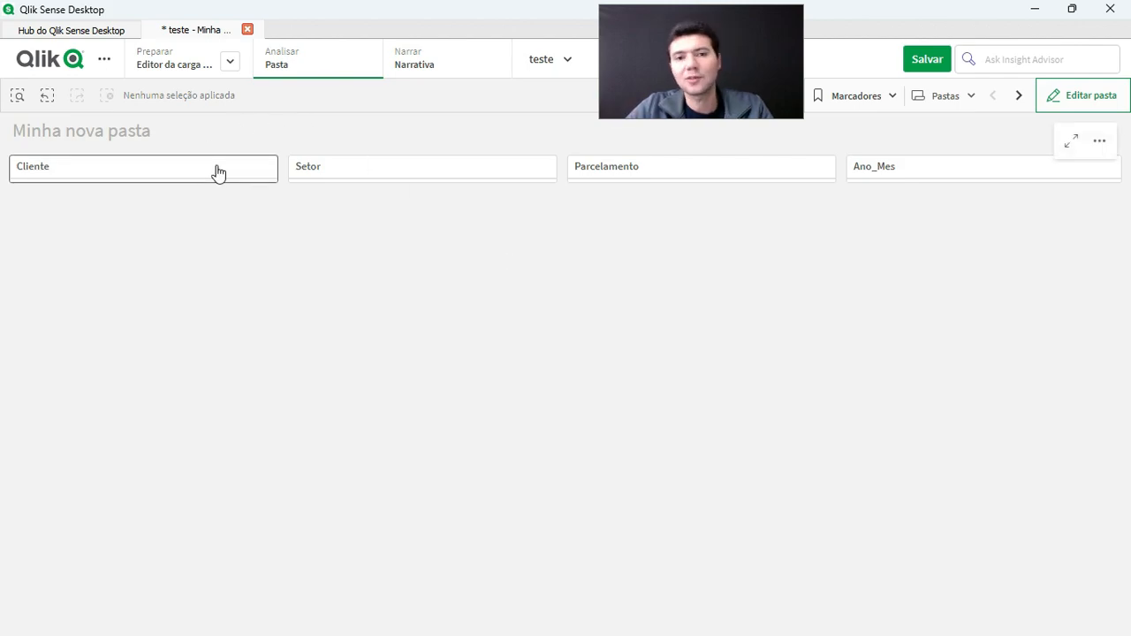
# Step: Save the app, open the sheet for editing, and place two tables stacked beneath the Parcelamento and Ano_Mes filters
pyautogui.click(939, 61)
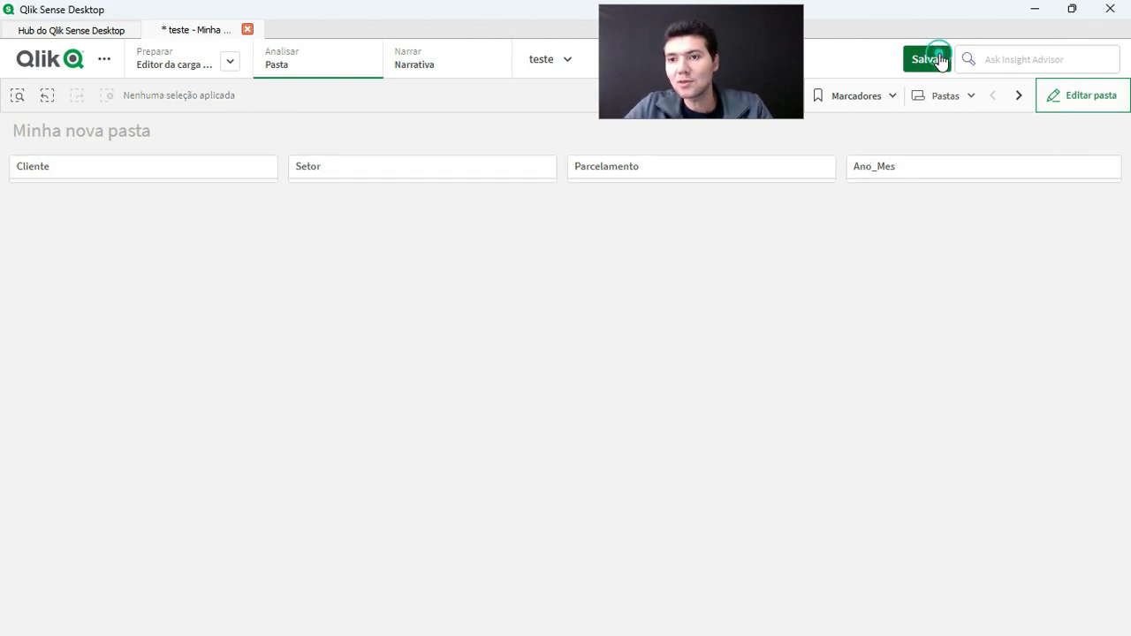
pyautogui.click(1087, 103)
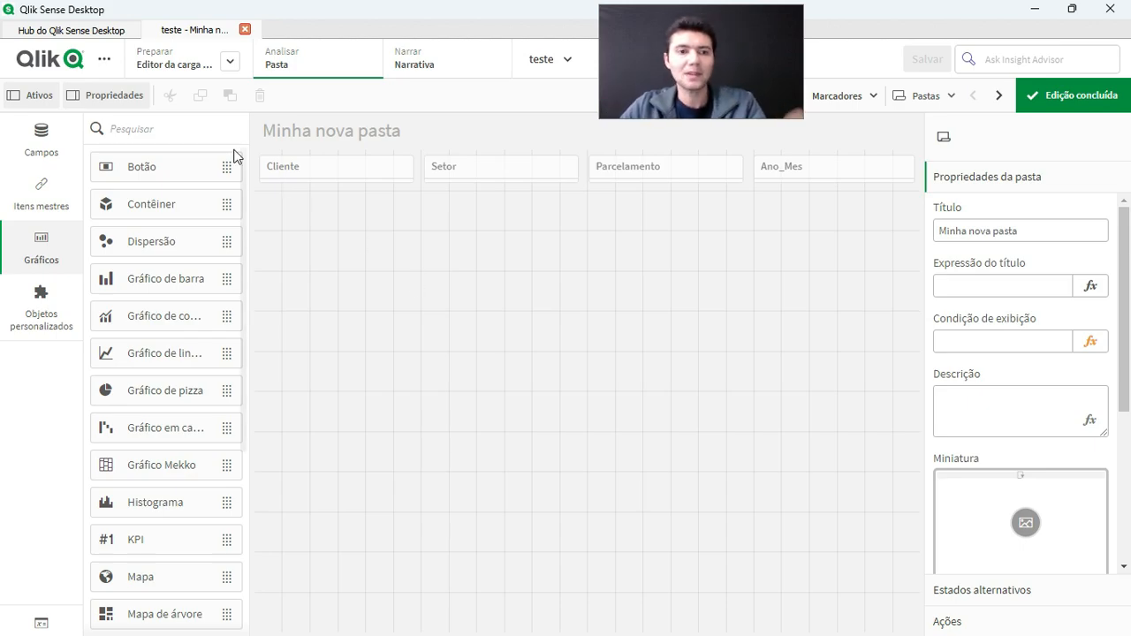
pyautogui.click(164, 129)
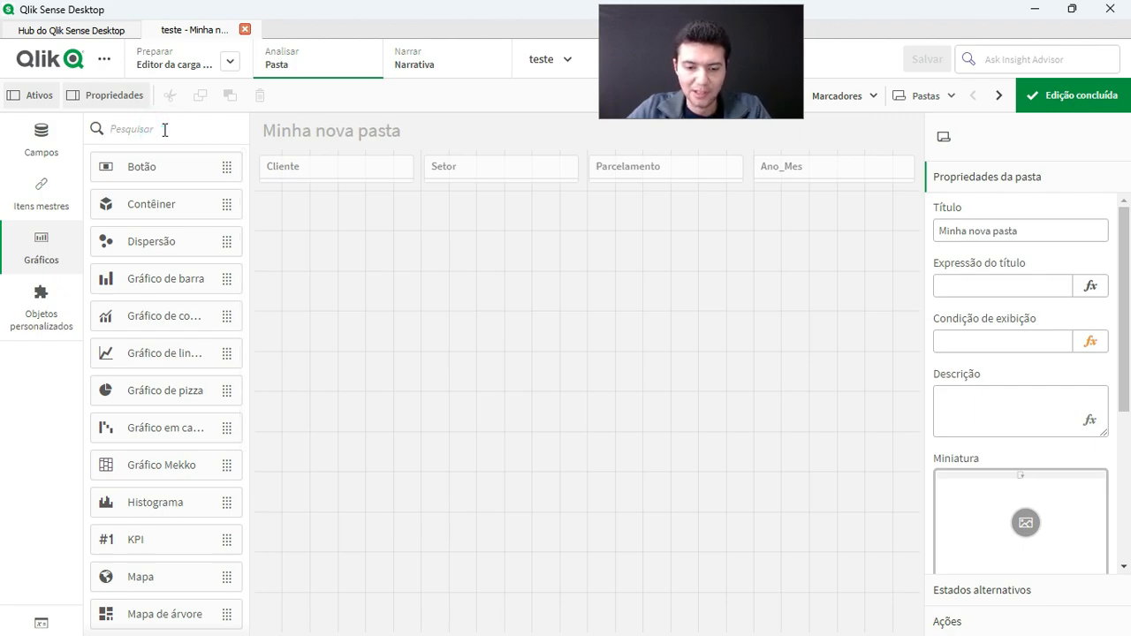
pyautogui.write('tab')
pyautogui.moveTo(151, 169); pyautogui.dragTo(713, 310)
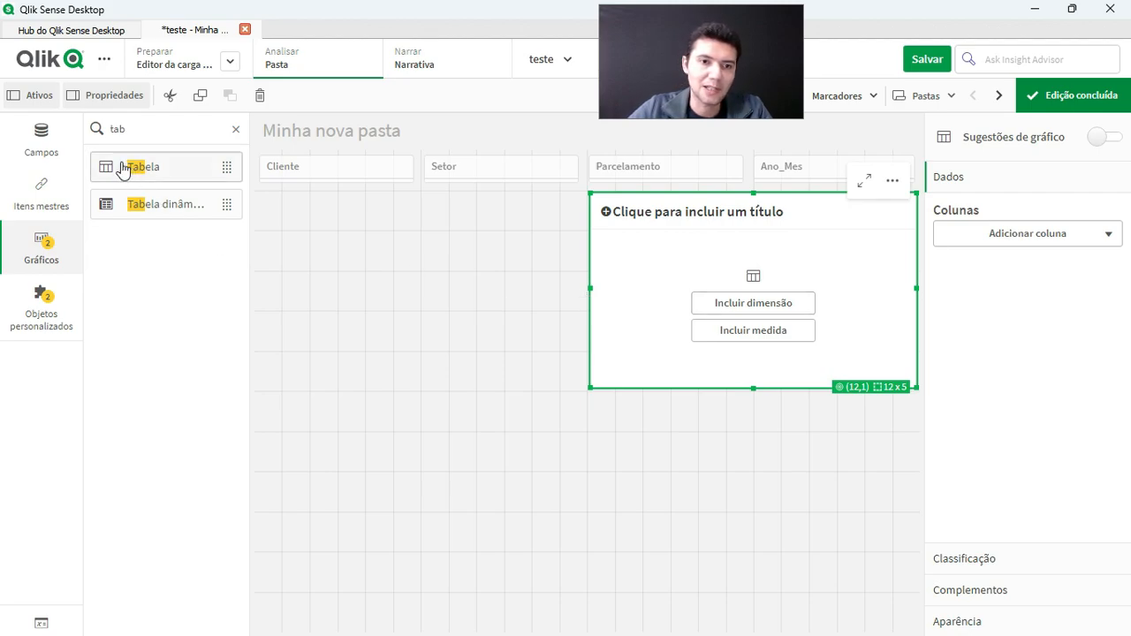
pyautogui.moveTo(157, 174); pyautogui.dragTo(719, 507)
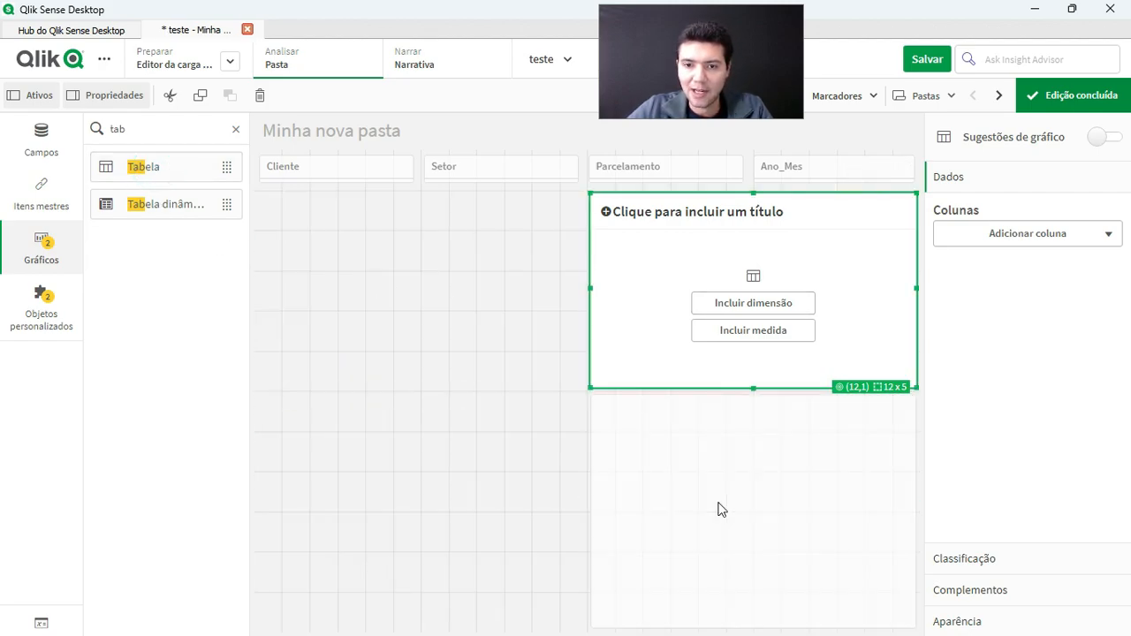
# Step: Add a bar chart beneath the Cliente and Setor filters, beside the upper table
pyautogui.doubleClick(151, 131)
pyautogui.write('ba')
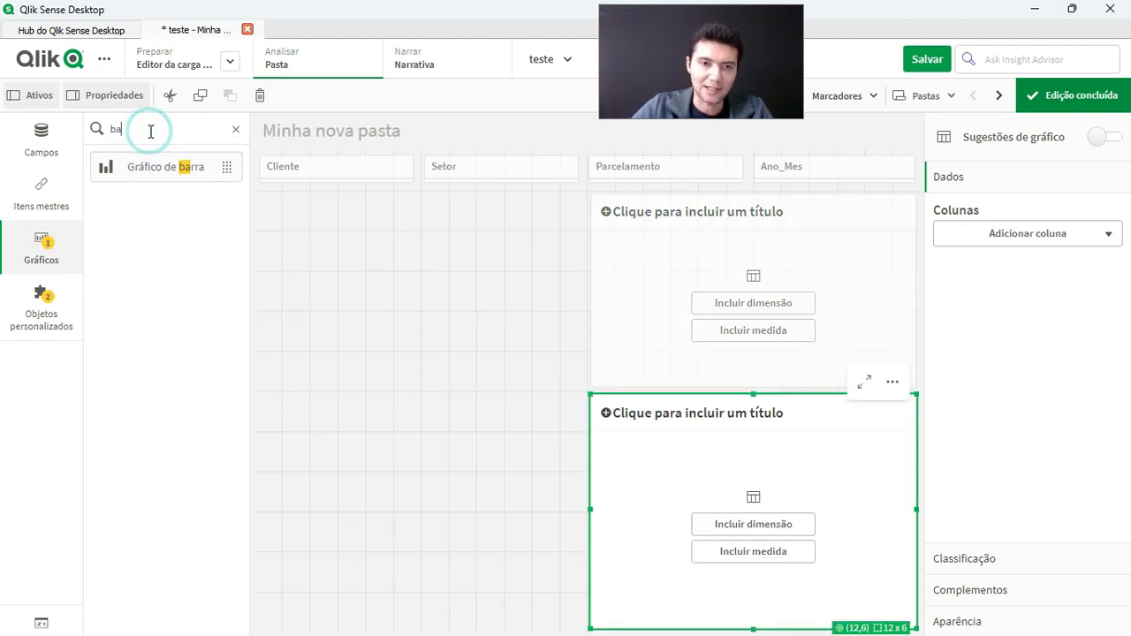
pyautogui.moveTo(157, 174); pyautogui.dragTo(457, 304)
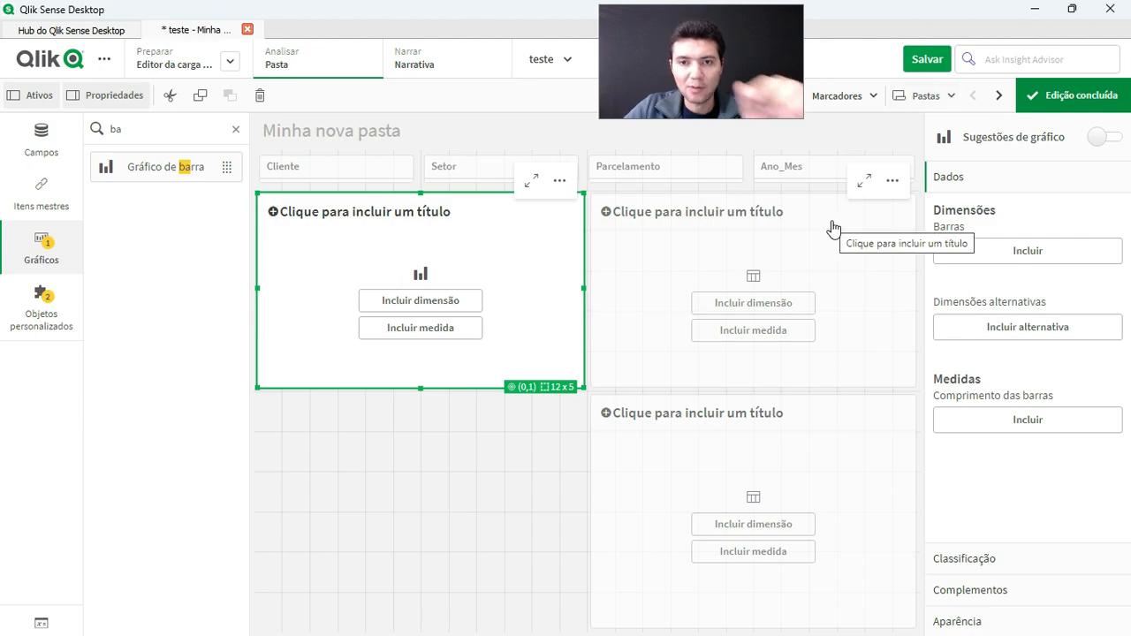
# Step: Add the Ano_Mes field as a dimension of the lower table
pyautogui.click(773, 305)
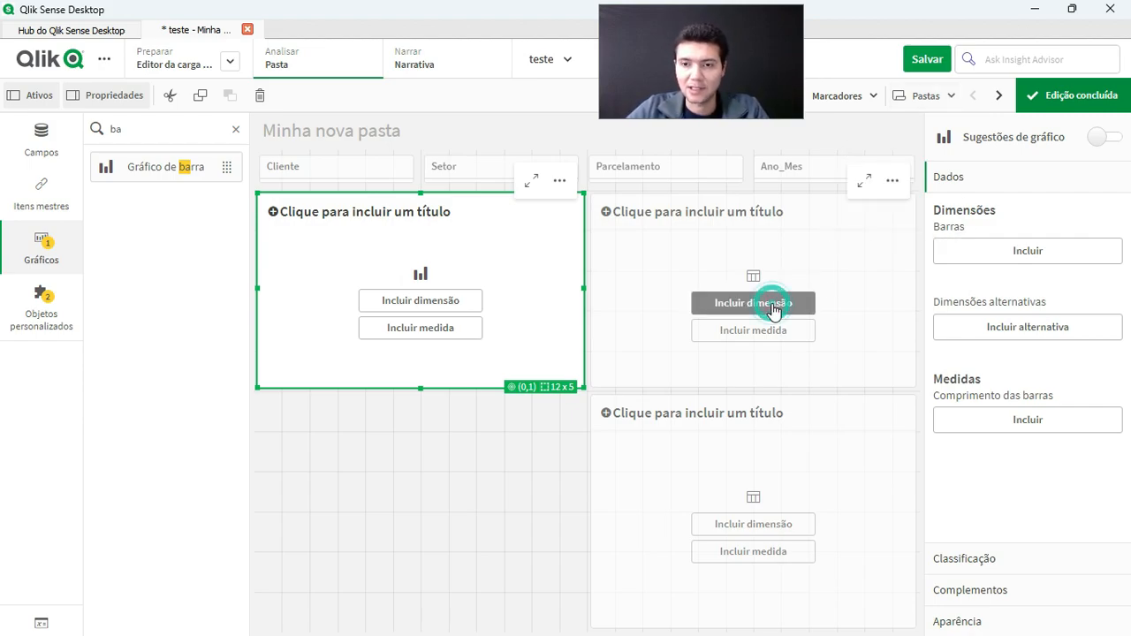
pyautogui.click(754, 536)
pyautogui.click(753, 534)
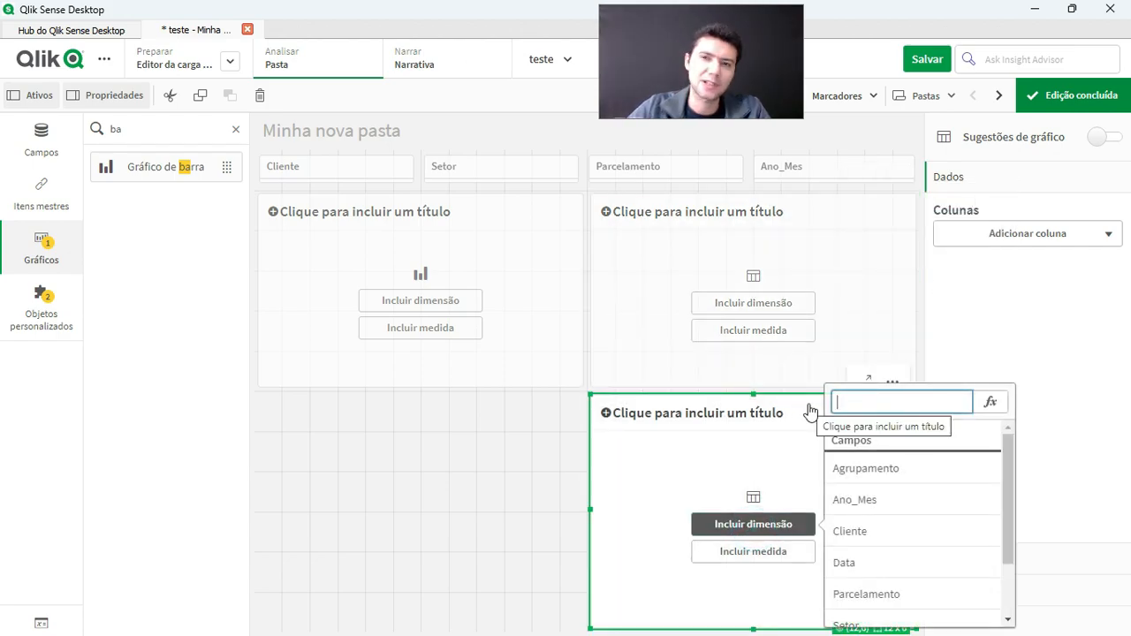
pyautogui.write('an')
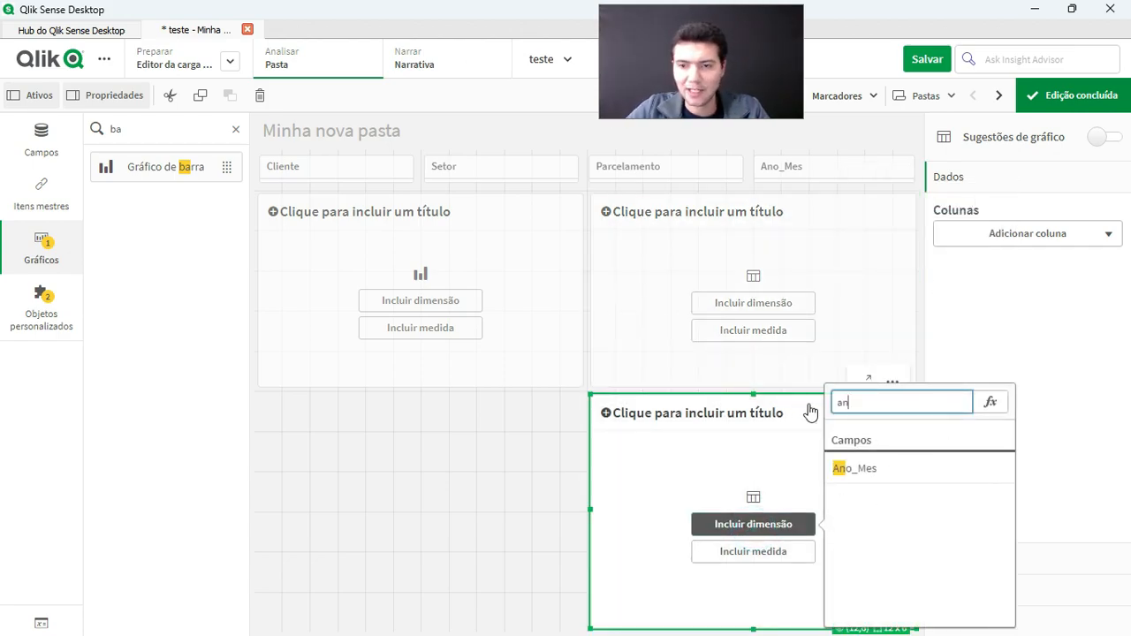
pyautogui.click(878, 471)
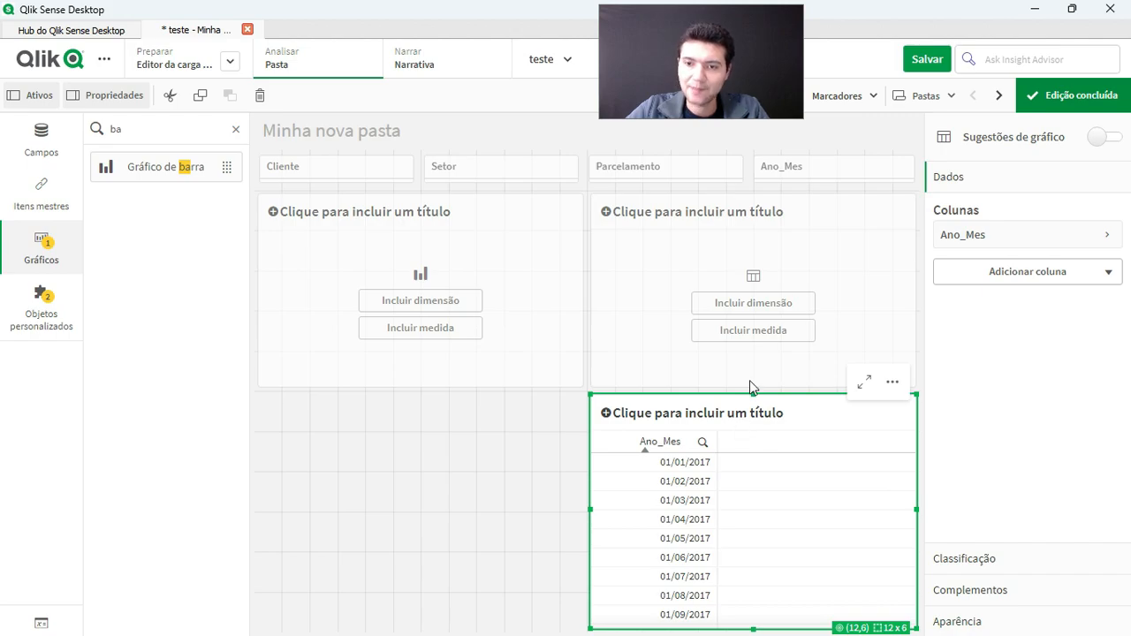
# Step: Finish editing the sheet and filter Ano_Mes to 01/10/2018
pyautogui.click(1061, 100)
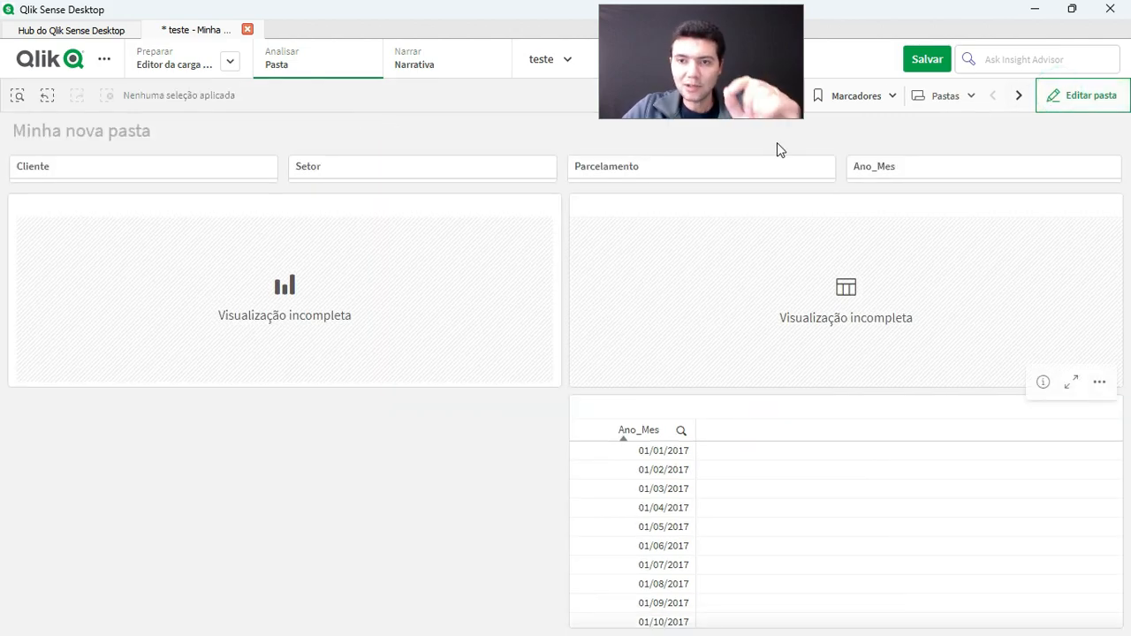
pyautogui.click(887, 168)
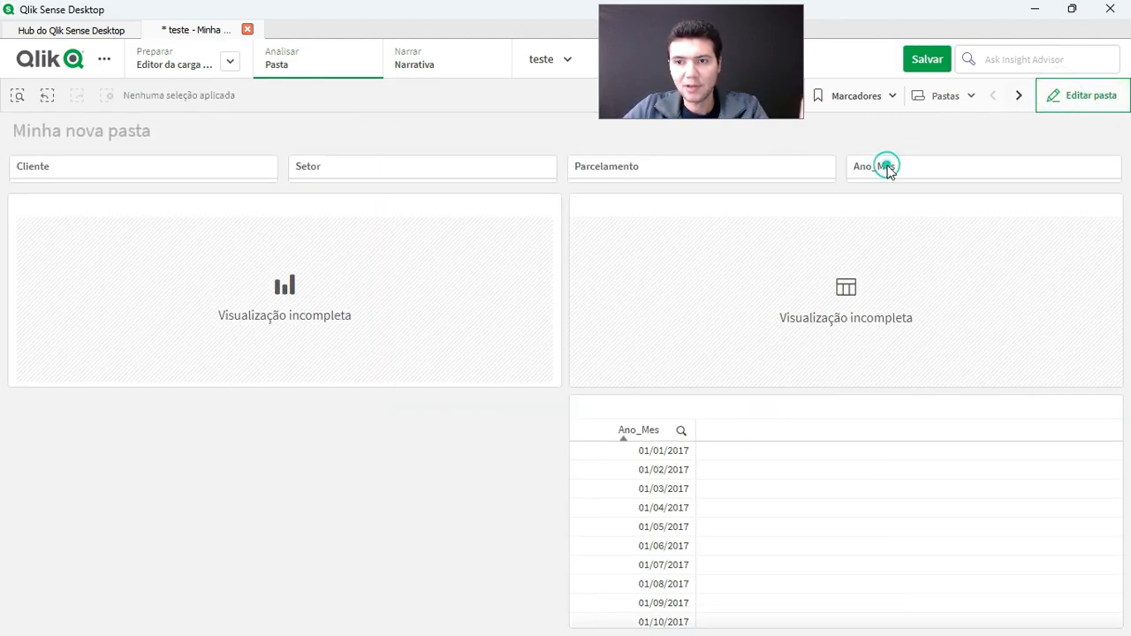
pyautogui.scroll(-3, 943, 386)
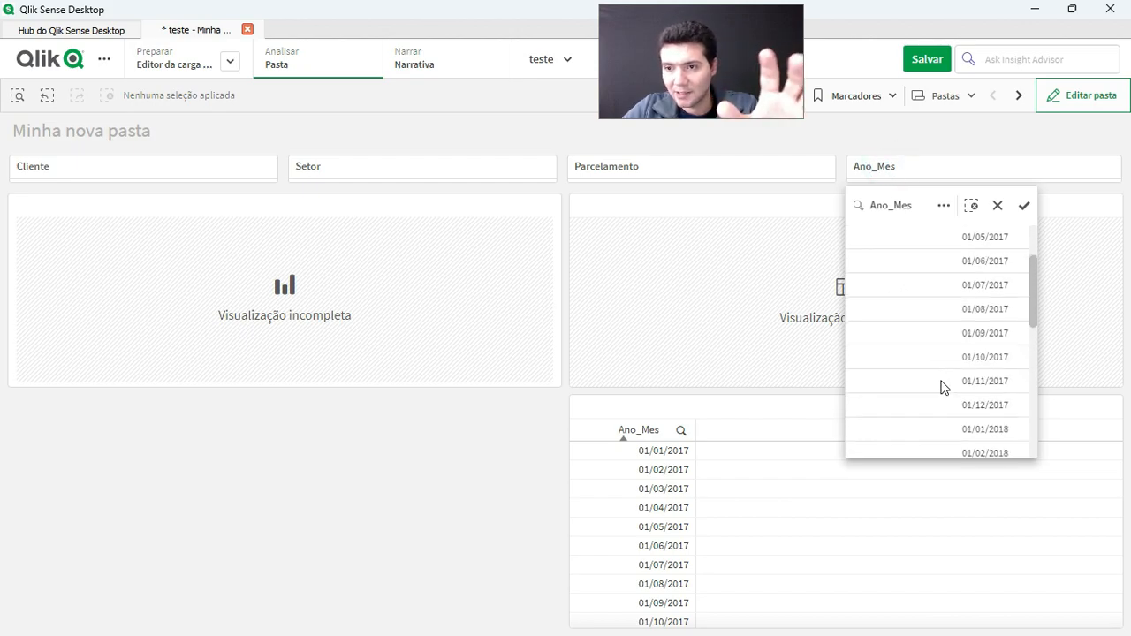
pyautogui.scroll(2, 942, 387)
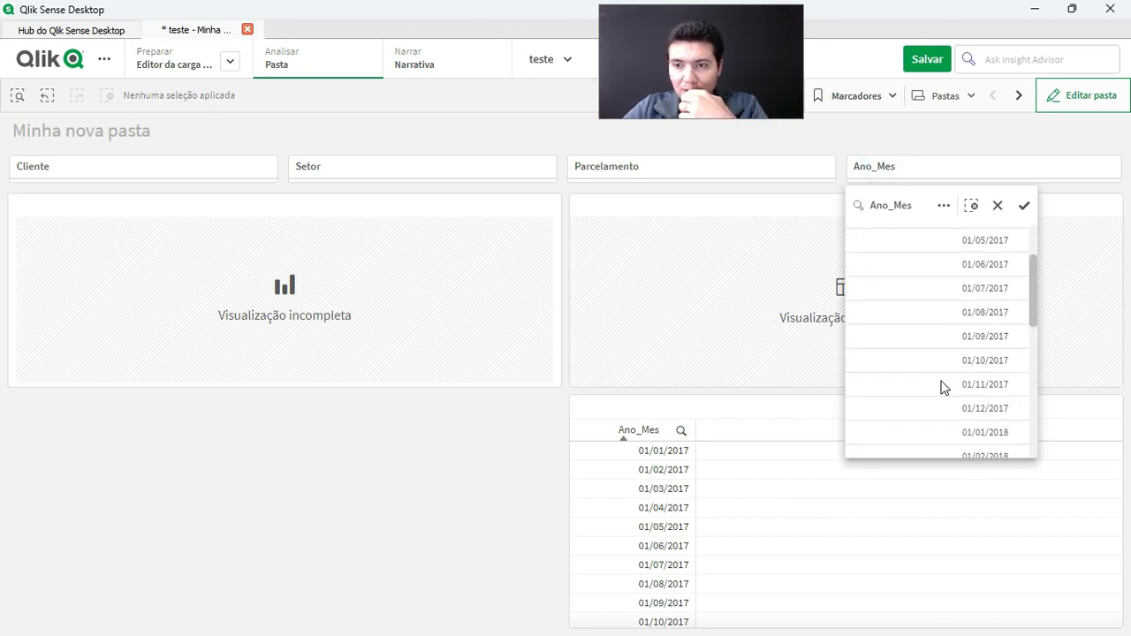
pyautogui.scroll(-2, 1008, 358)
pyautogui.scroll(-4, 993, 376)
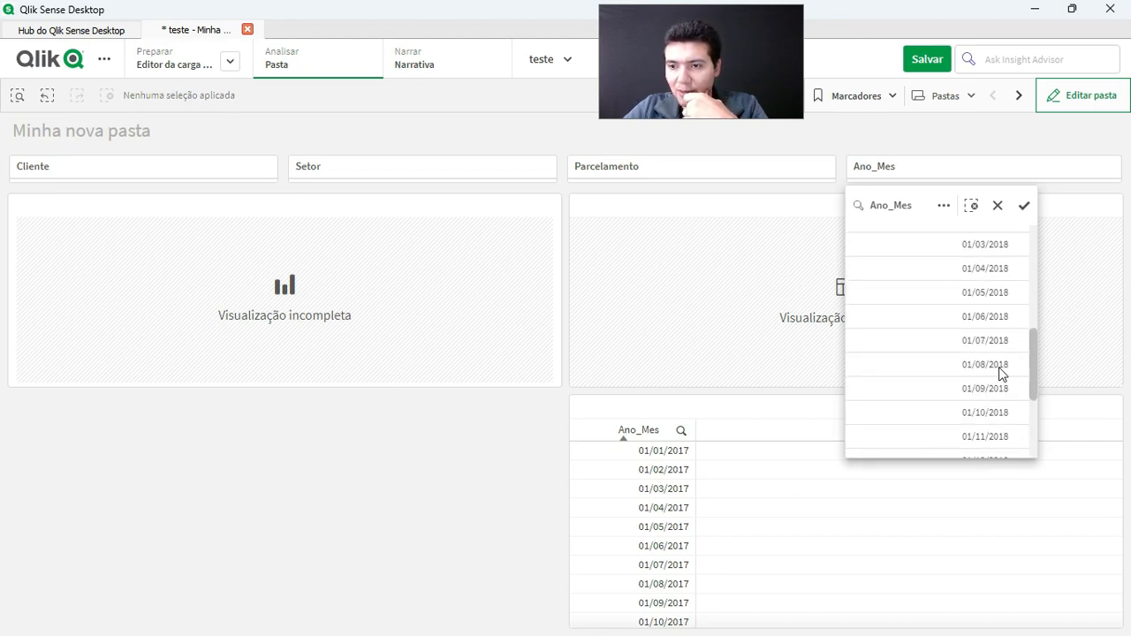
pyautogui.scroll(8, 999, 367)
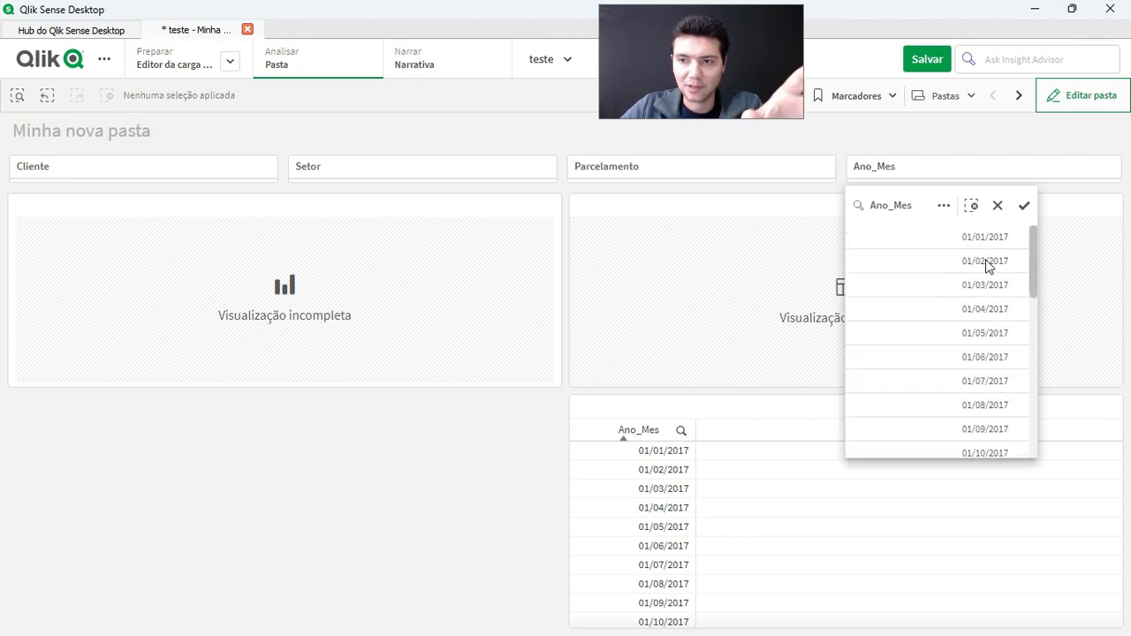
pyautogui.scroll(-5, 993, 326)
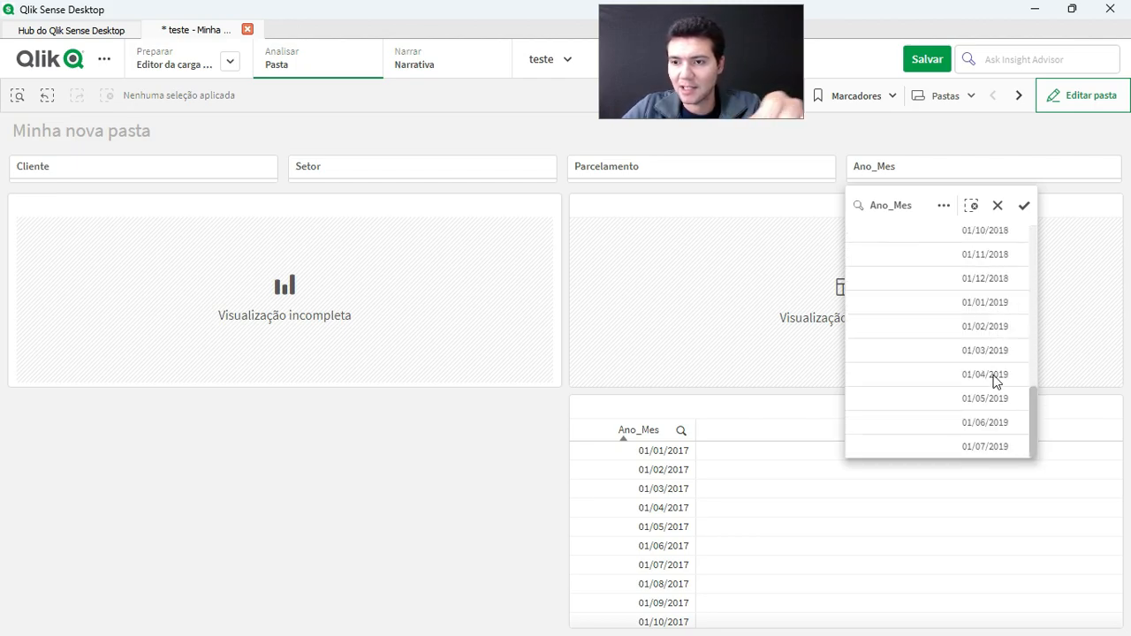
pyautogui.scroll(-4, 995, 380)
pyautogui.scroll(1, 996, 380)
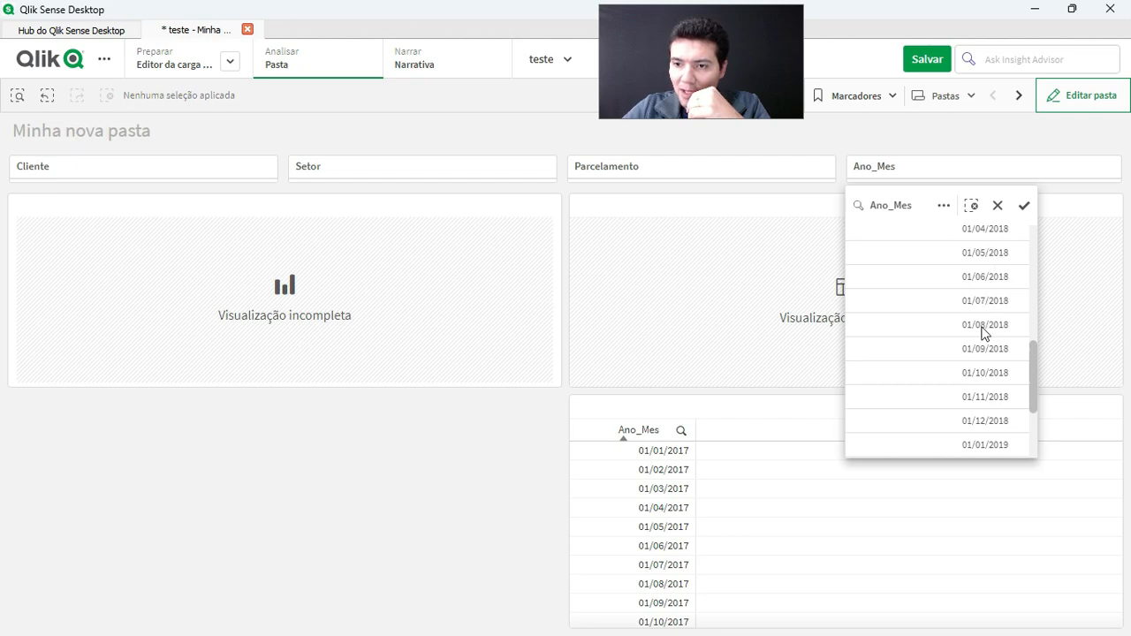
pyautogui.click(988, 374)
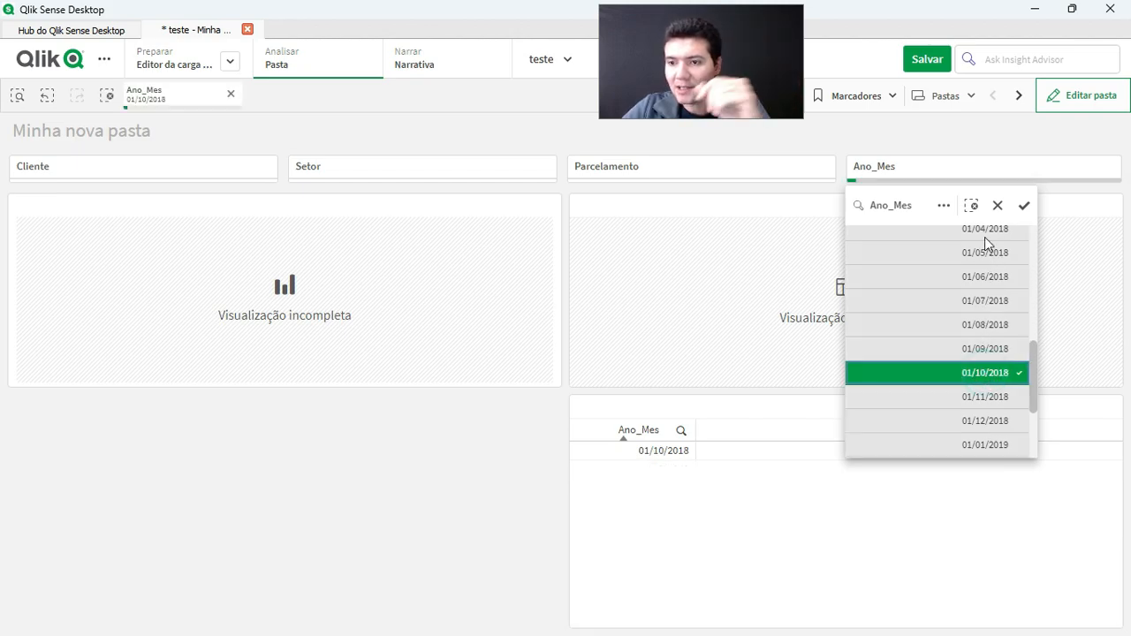
pyautogui.click(1025, 206)
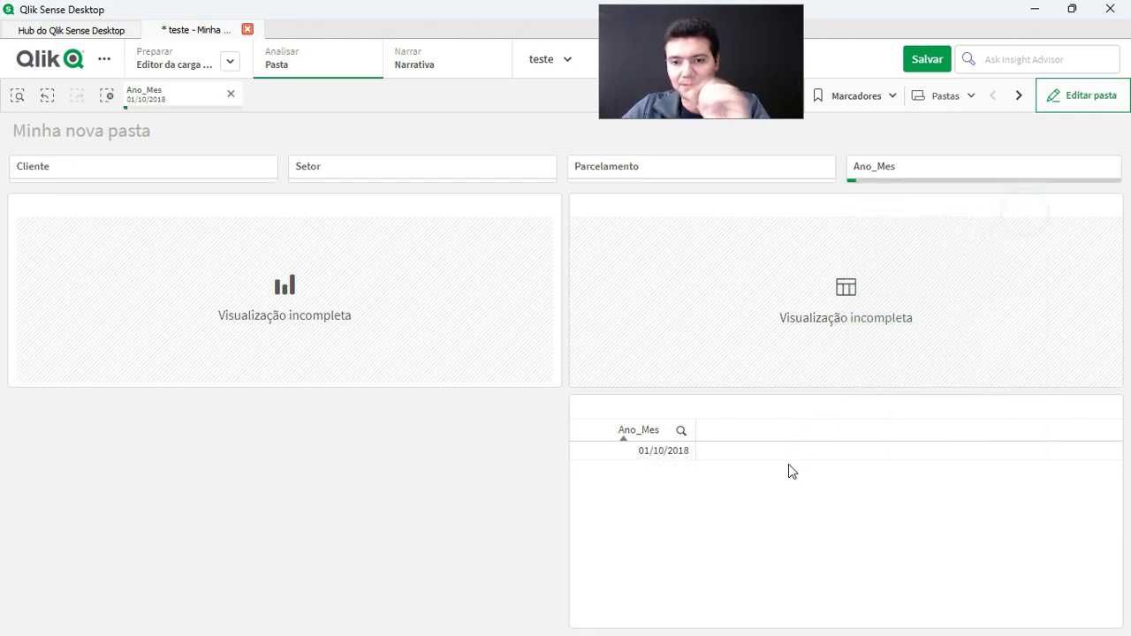
# Step: Reopen the sheet for editing and start a measure for the lower table with the expression sum(Valor)
pyautogui.click(1061, 99)
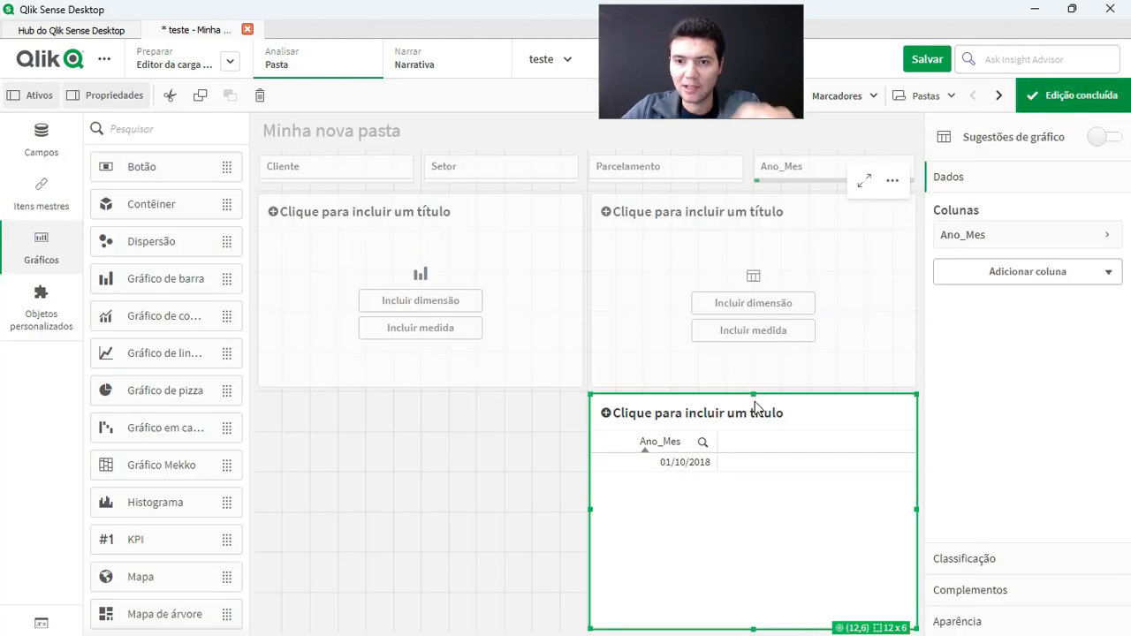
pyautogui.click(1005, 277)
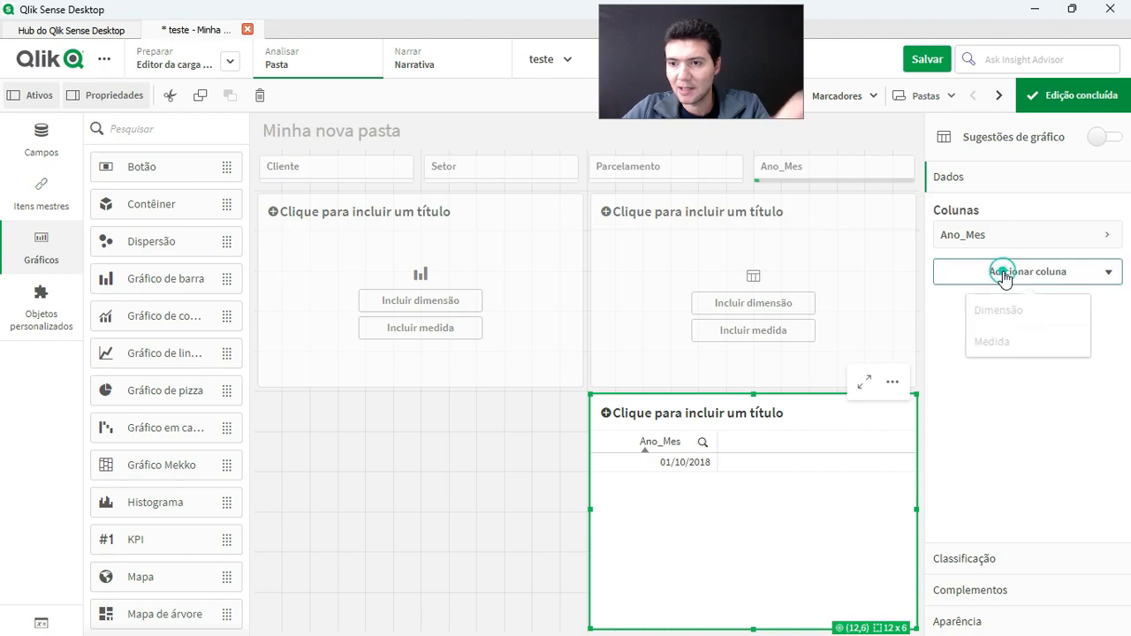
pyautogui.click(1007, 353)
pyautogui.click(1097, 312)
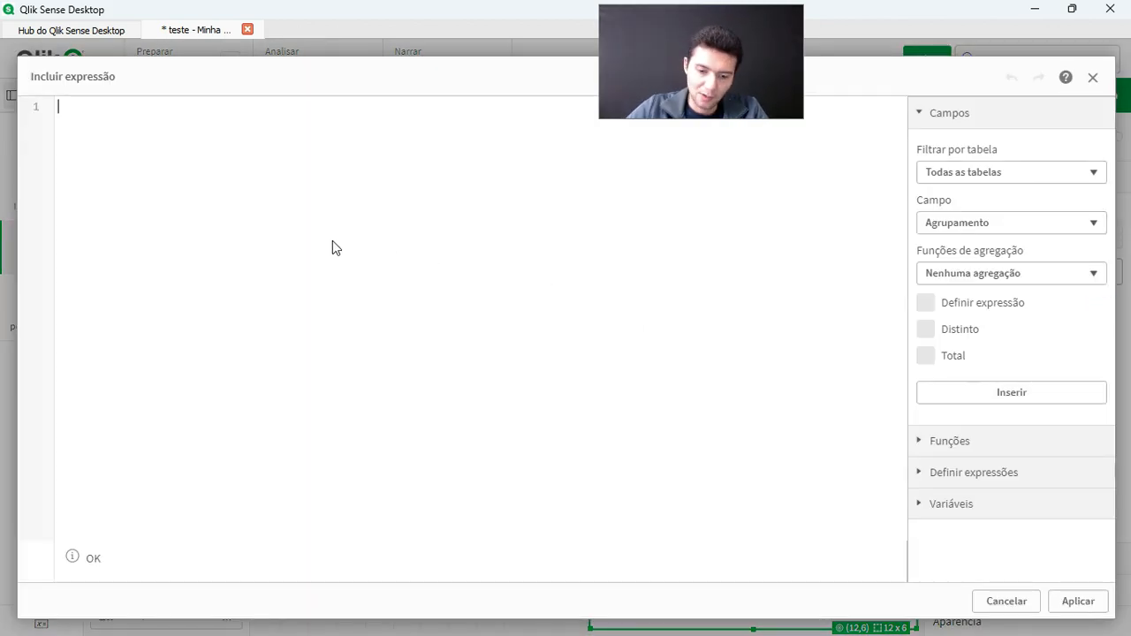
pyautogui.write('sum')
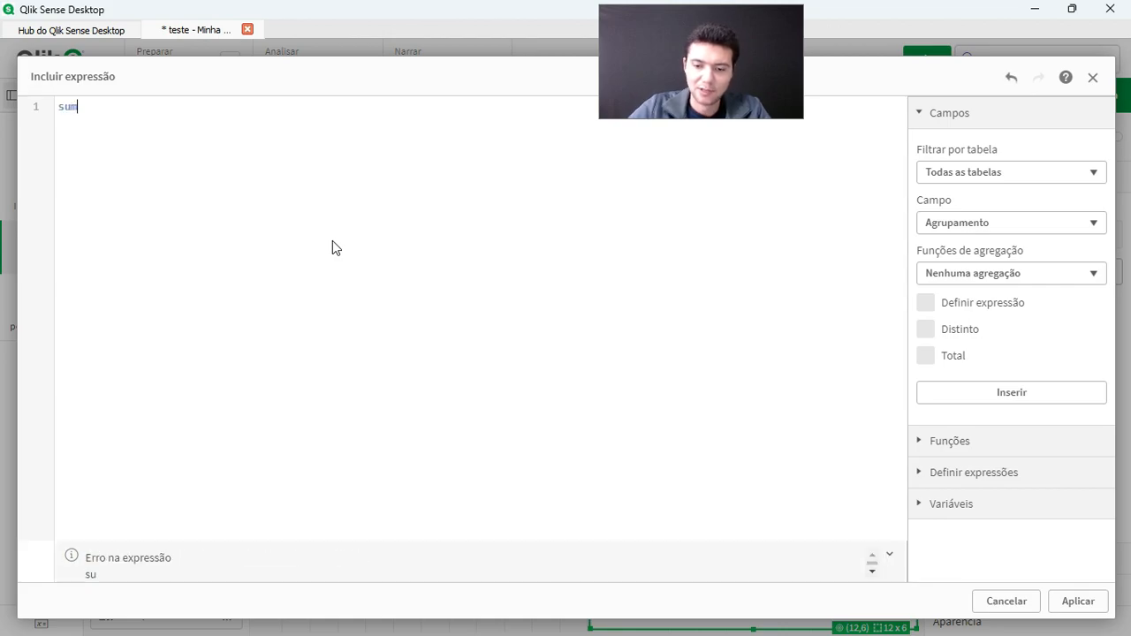
pyautogui.write('(Valor')
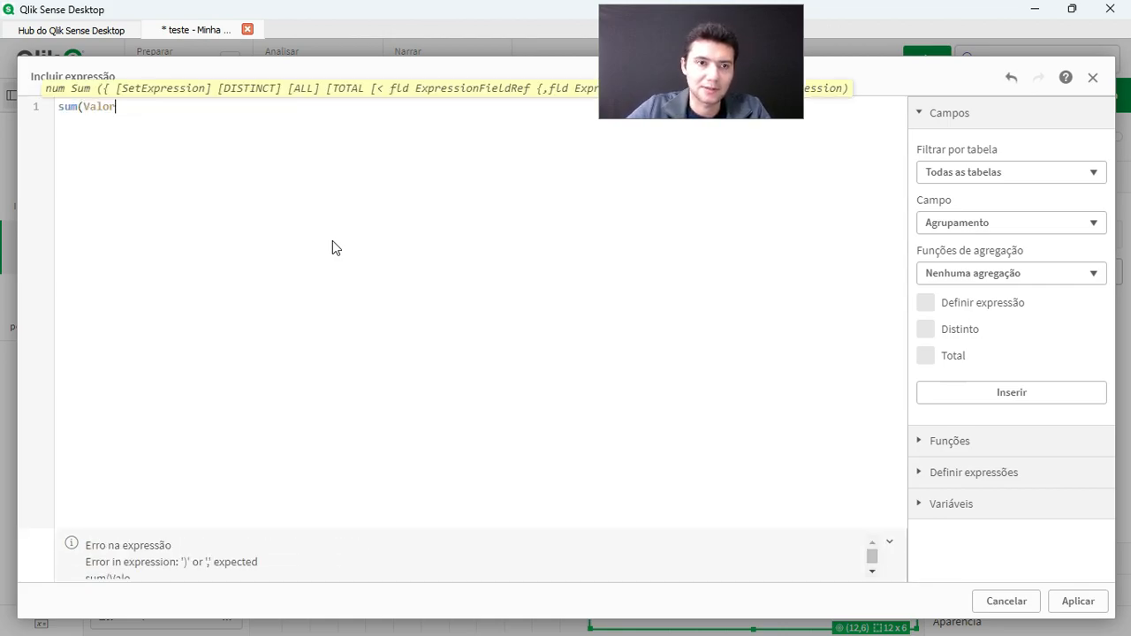
pyautogui.write(')')
# Step: Split the expression before Valor and insert an indented line containing the modifier Ano_Mes={""}
pyautogui.press('Left')
pyautogui.press('Left')
pyautogui.press('Left')
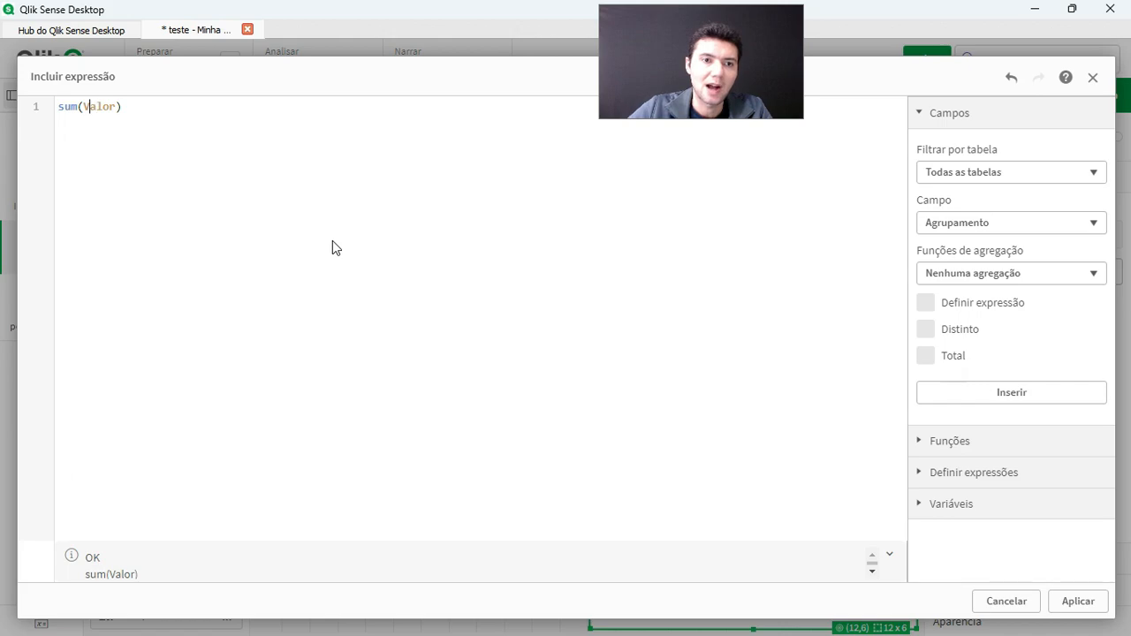
pyautogui.press('Return')
pyautogui.press('Return')
pyautogui.press('Up')
pyautogui.press('Tab')
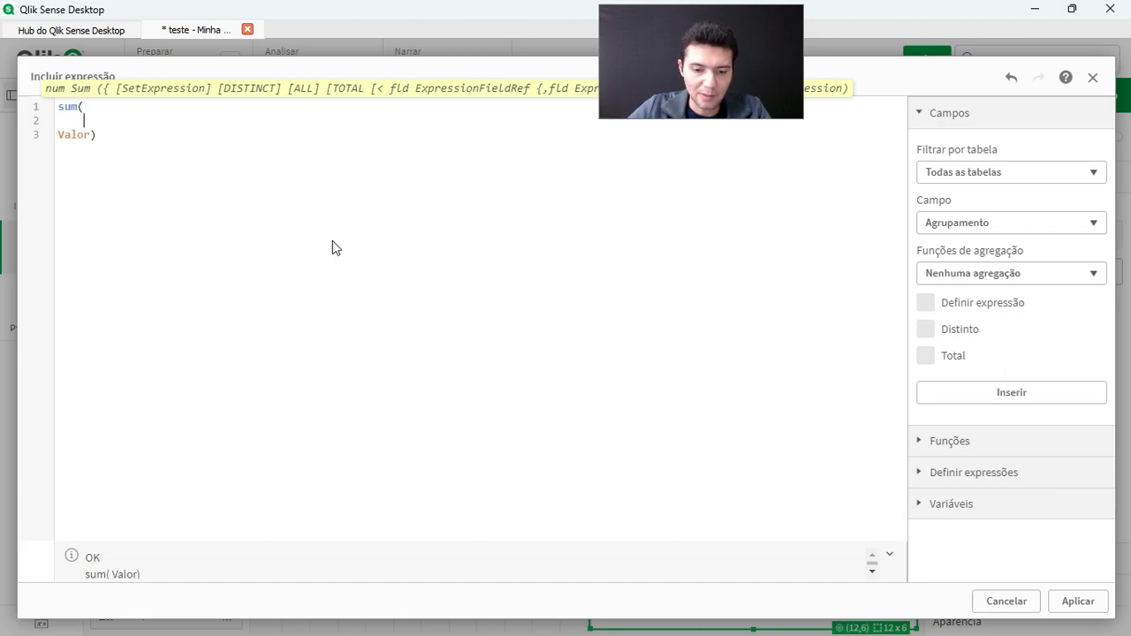
pyautogui.write('Ano_Mes')
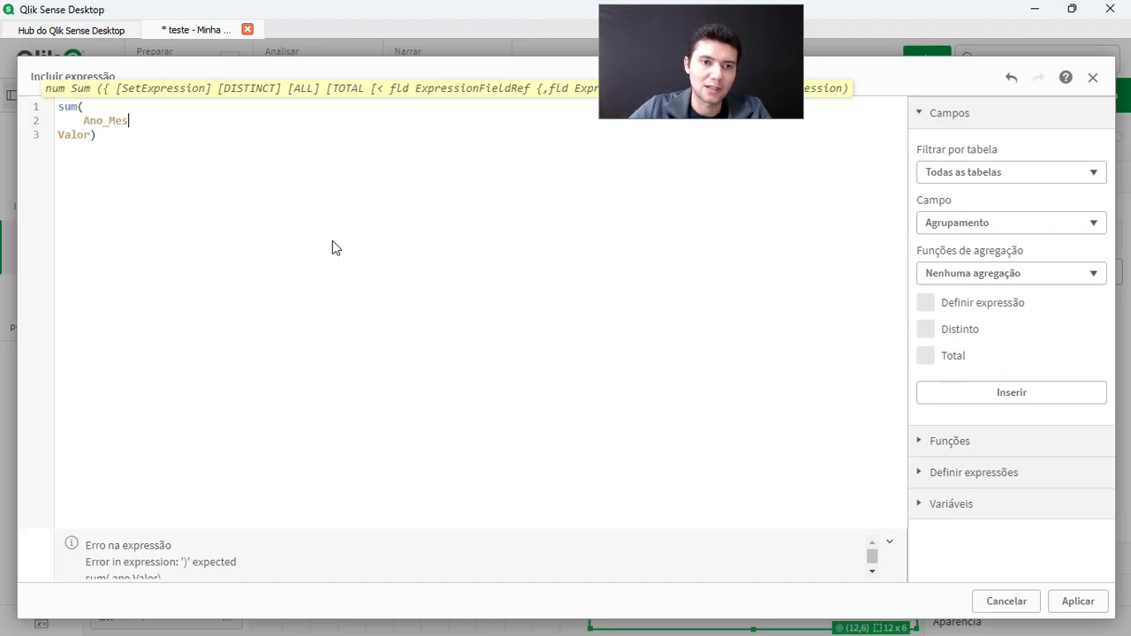
pyautogui.write('={')
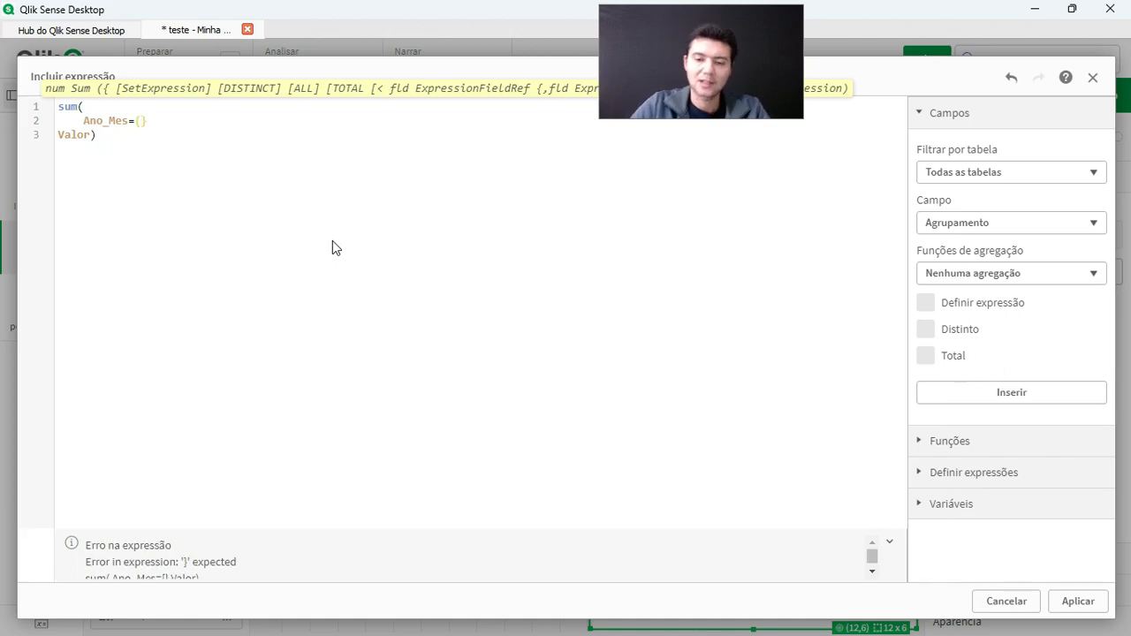
pyautogui.write('"')
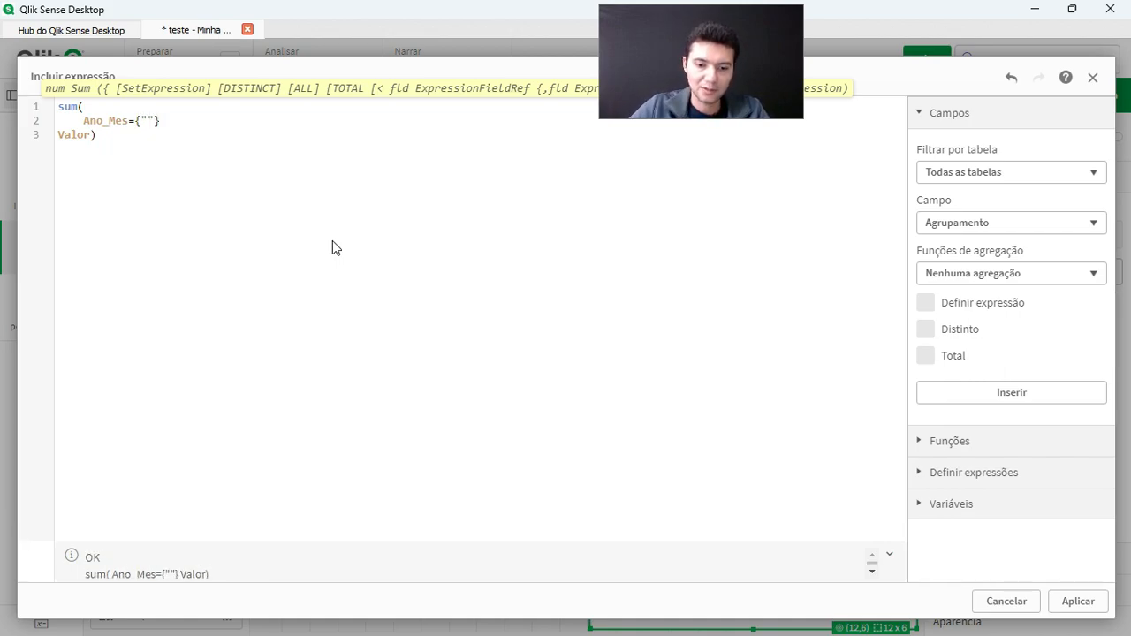
# Step: Fill the Ano_Mes modifier's quotes with the condition >=$(=MAX(Ano_Mes))
pyautogui.write('$()')
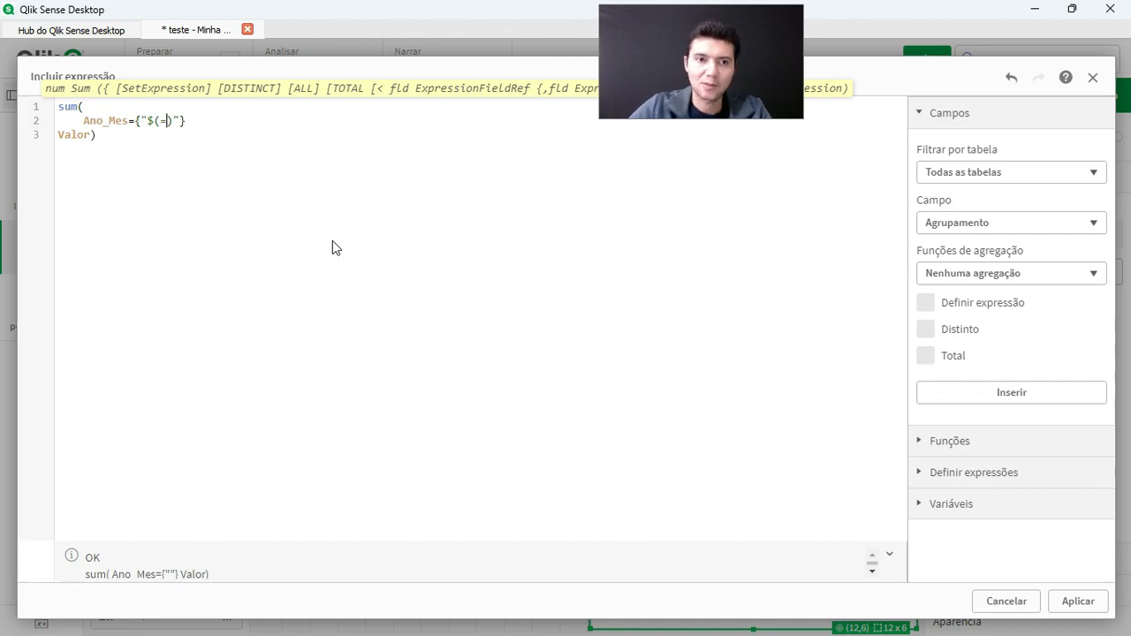
pyautogui.press('Left')
pyautogui.press('Left')
pyautogui.press('Left')
pyautogui.write('>=$(=')
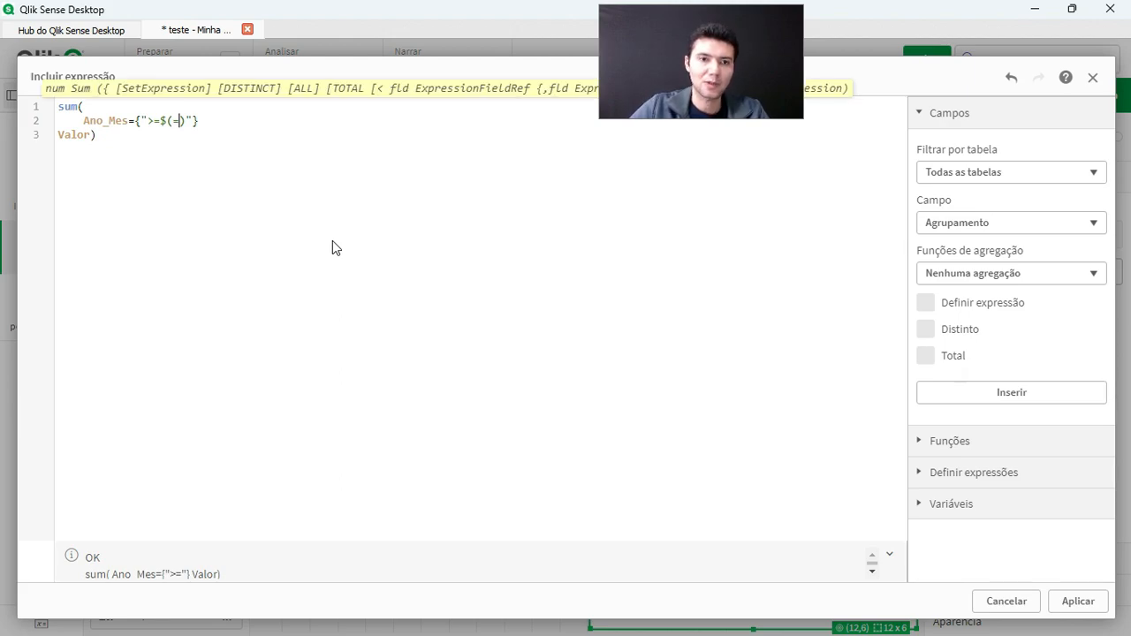
pyautogui.write('MAX(Ano_Mes')
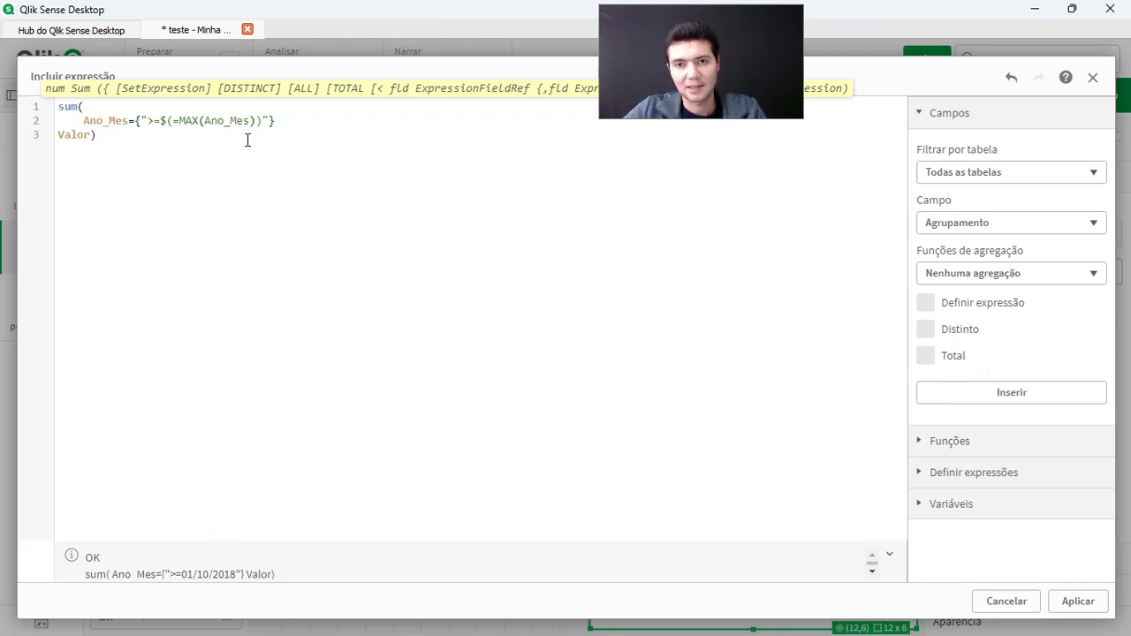
pyautogui.click(204, 123)
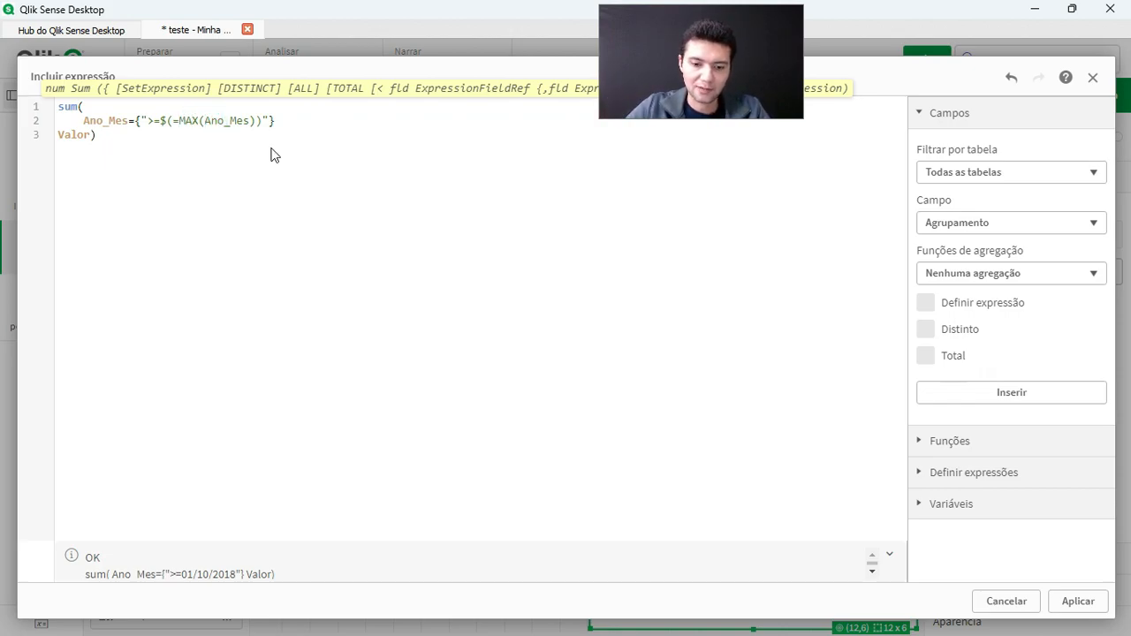
# Step: Wrap MAX(Ano_Mes) in the modifier's condition with Monthstart, using an offset of -11
pyautogui.write('Monthstart]M')
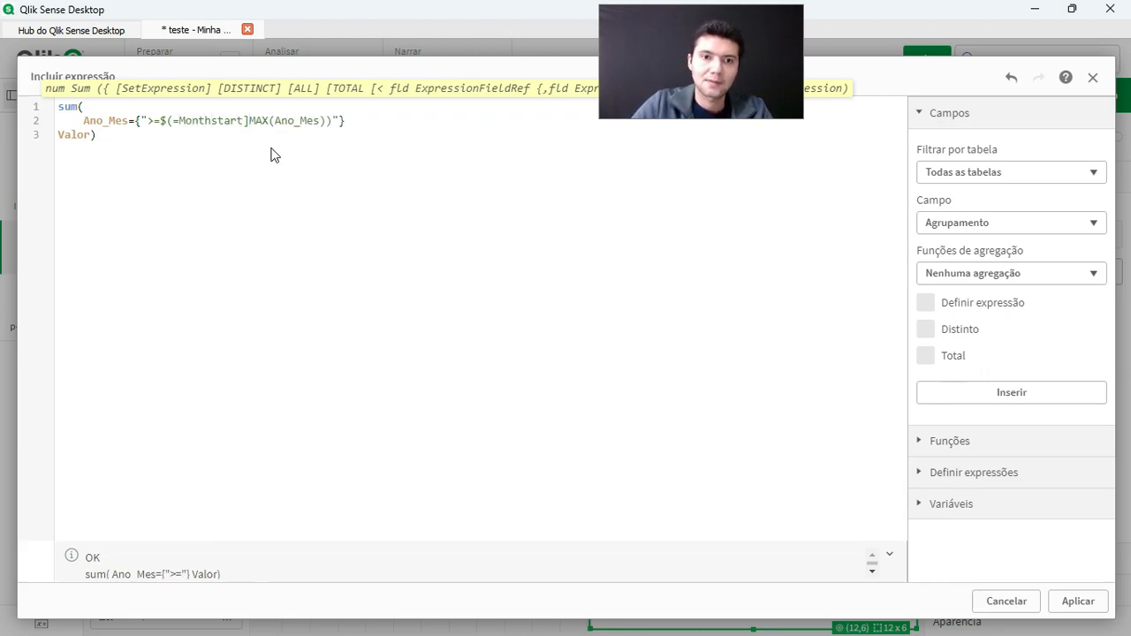
pyautogui.press('BackSpace')
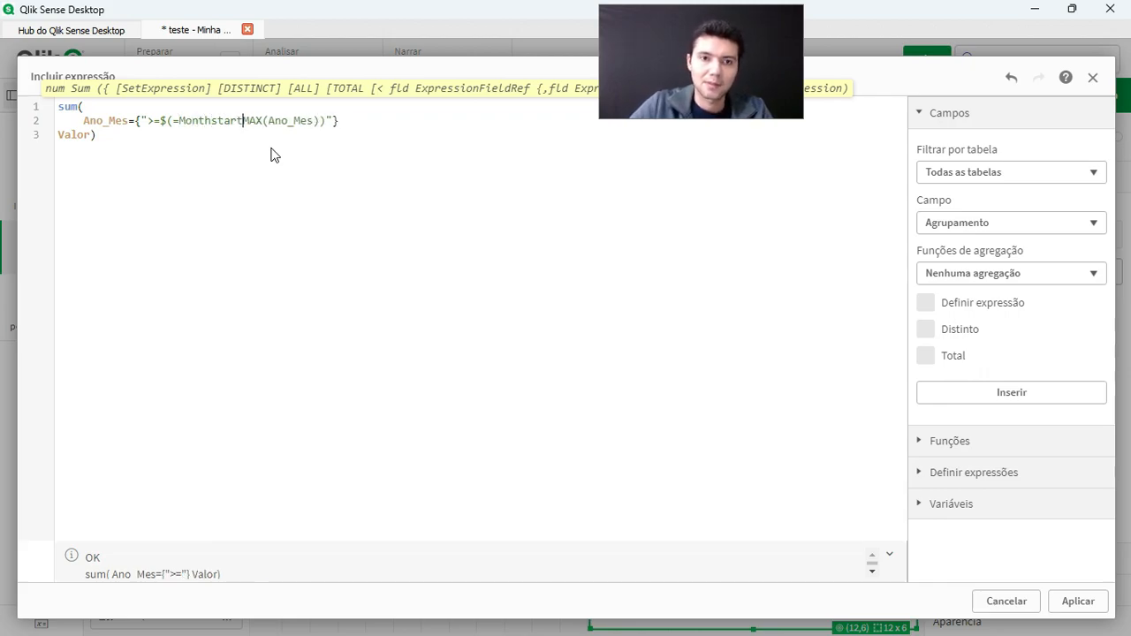
pyautogui.write('(')
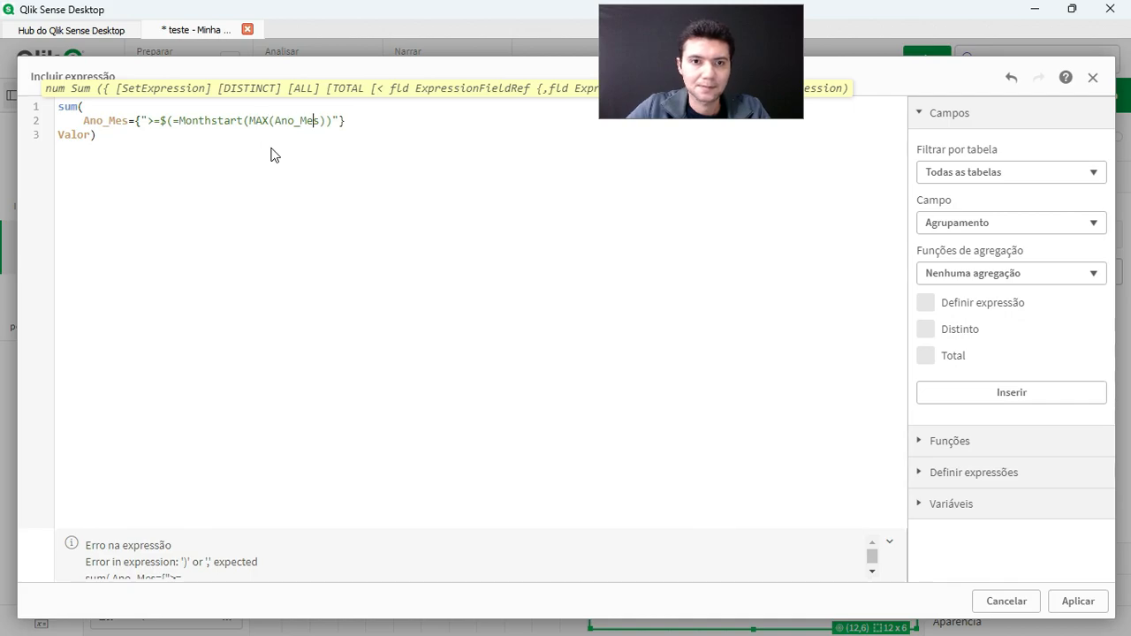
pyautogui.write(',-11')
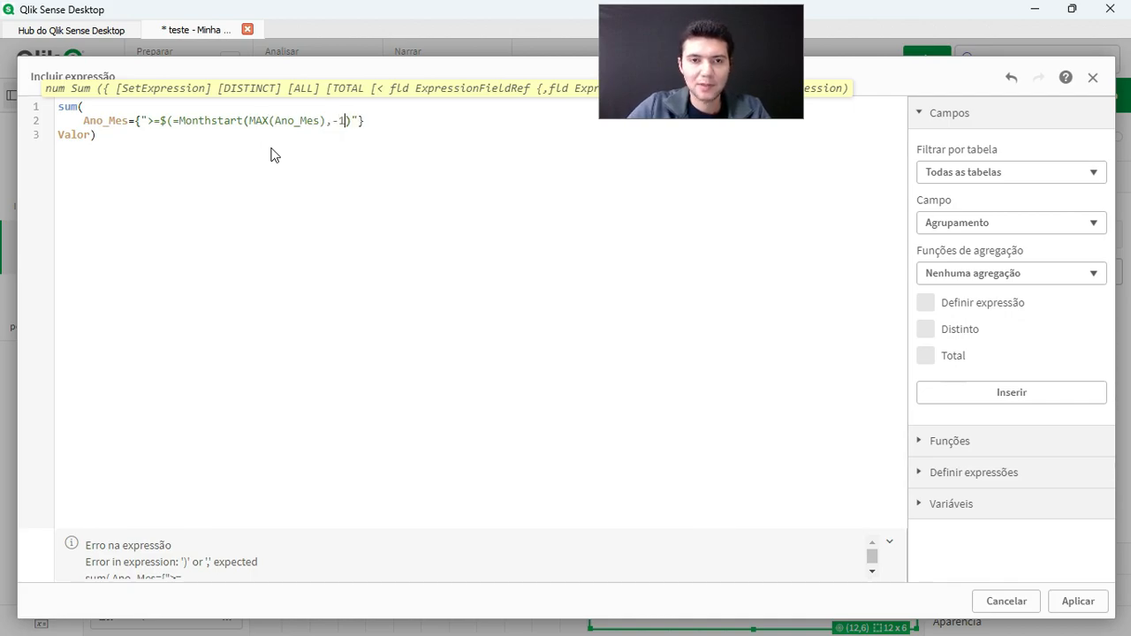
pyautogui.write(')')
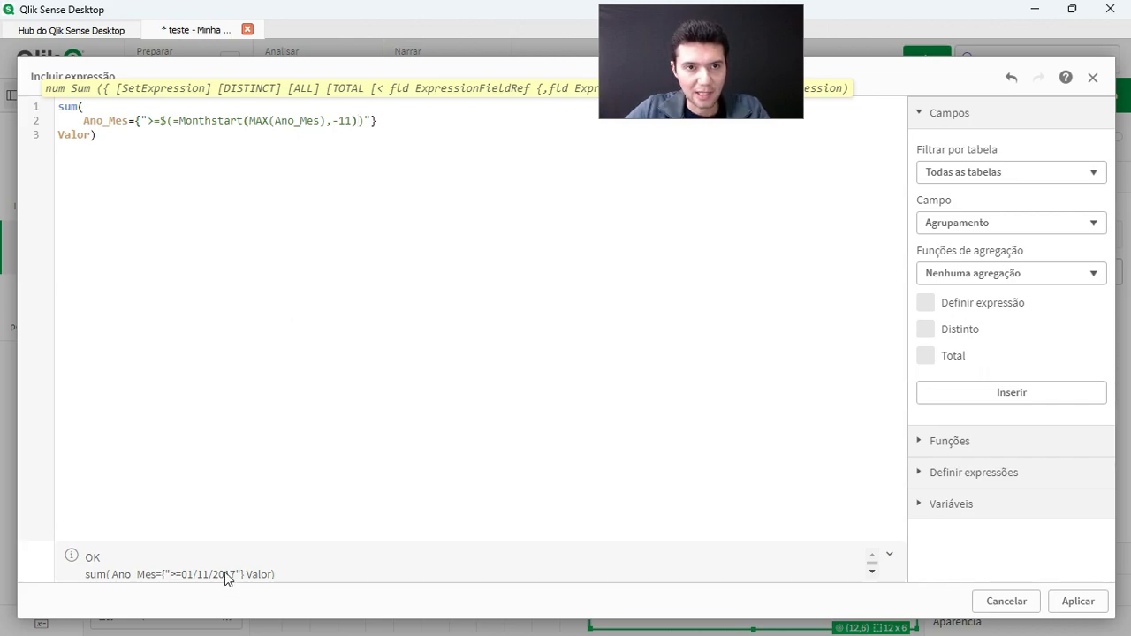
# Step: Duplicate the condition as an upper limit, <=$(=Monthstart(MAX(Ano_Mes),0)), inside the same quotes and apply the measure
pyautogui.hotkey('shift', 'Left')
pyautogui.hotkey('shift', 'Left')
pyautogui.hotkey('shift', 'Left')
pyautogui.hotkey('shift', 'Left')
pyautogui.hotkey('shift', 'Left')
pyautogui.hotkey('shift', 'Left')
pyautogui.hotkey('shift', 'Left')
pyautogui.hotkey('shift', 'Left')
pyautogui.hotkey('shift', 'Left')
pyautogui.hotkey('shift', 'Left')
pyautogui.hotkey('shift', 'Left')
pyautogui.hotkey('shift', 'Left')
pyautogui.hotkey('shift', 'Left')
pyautogui.hotkey('shift', 'Left')
pyautogui.hotkey('shift', 'Left')
pyautogui.hotkey('shift', 'Left')
pyautogui.hotkey('shift', 'Left')
pyautogui.hotkey('shift', 'Left')
pyautogui.hotkey('shift', 'Left')
pyautogui.hotkey('shift', 'Left')
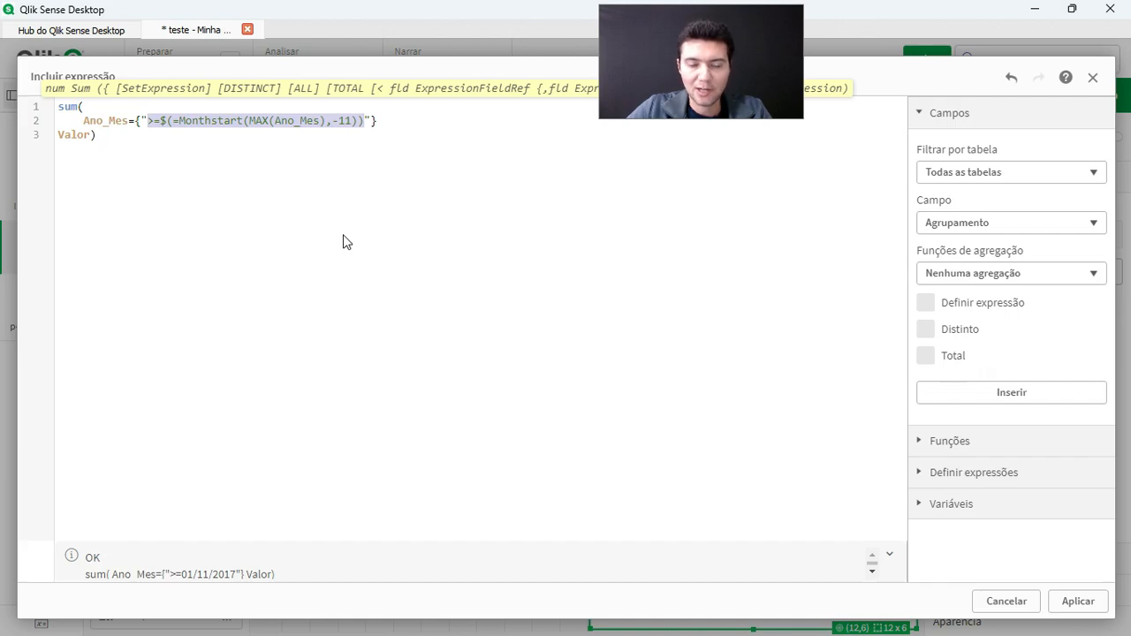
pyautogui.hotkey('ctrl', 'c')
pyautogui.press('Right')
pyautogui.hotkey('ctrl', 'v')
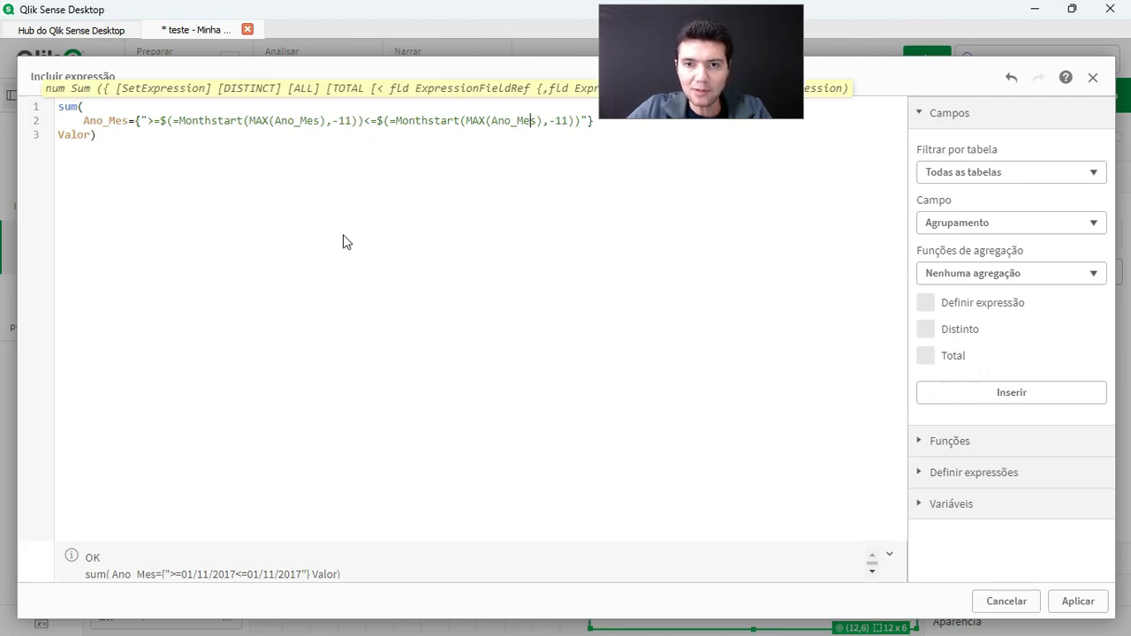
pyautogui.write('0')
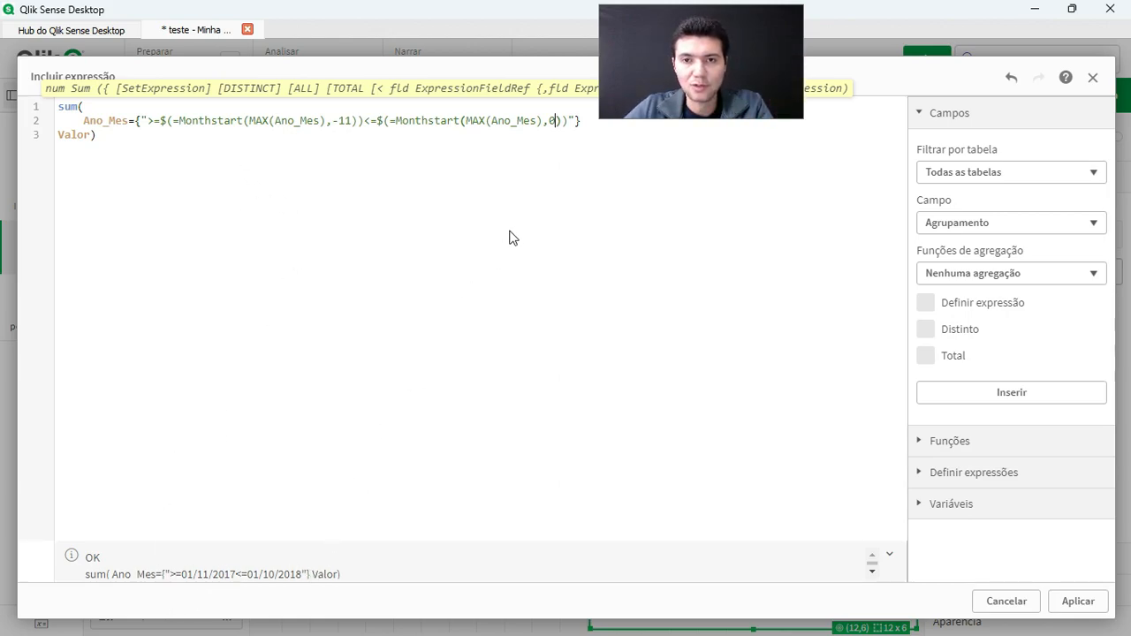
pyautogui.click(1081, 601)
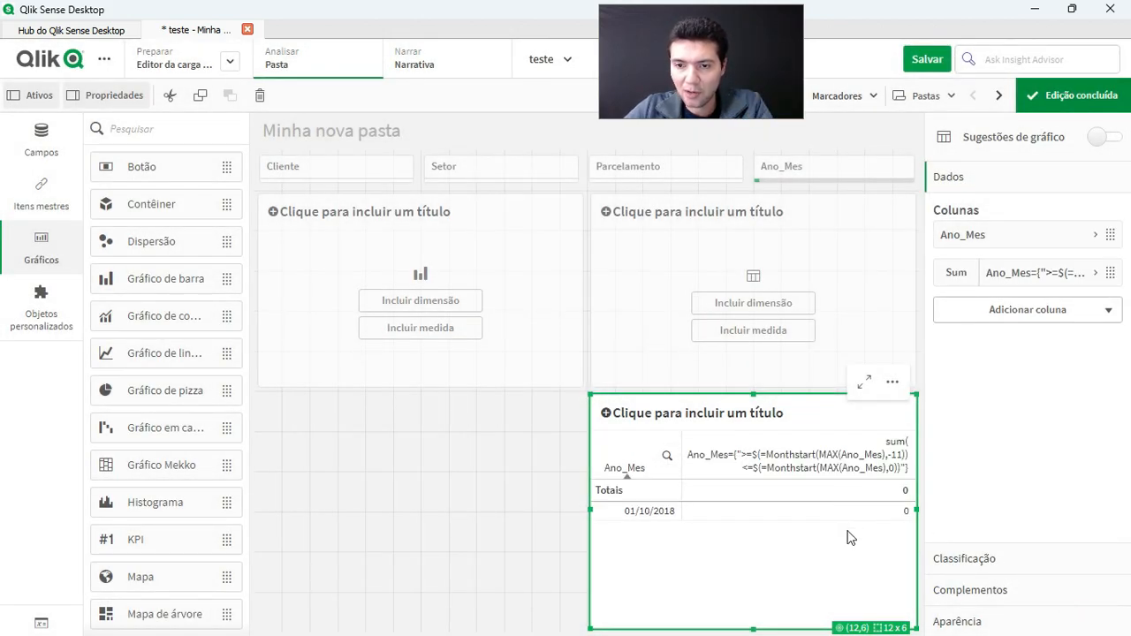
# Step: Reopen the lower table's measure expression, enclose the Ano_Mes modifier in {< and >}, and apply it
pyautogui.click(1072, 272)
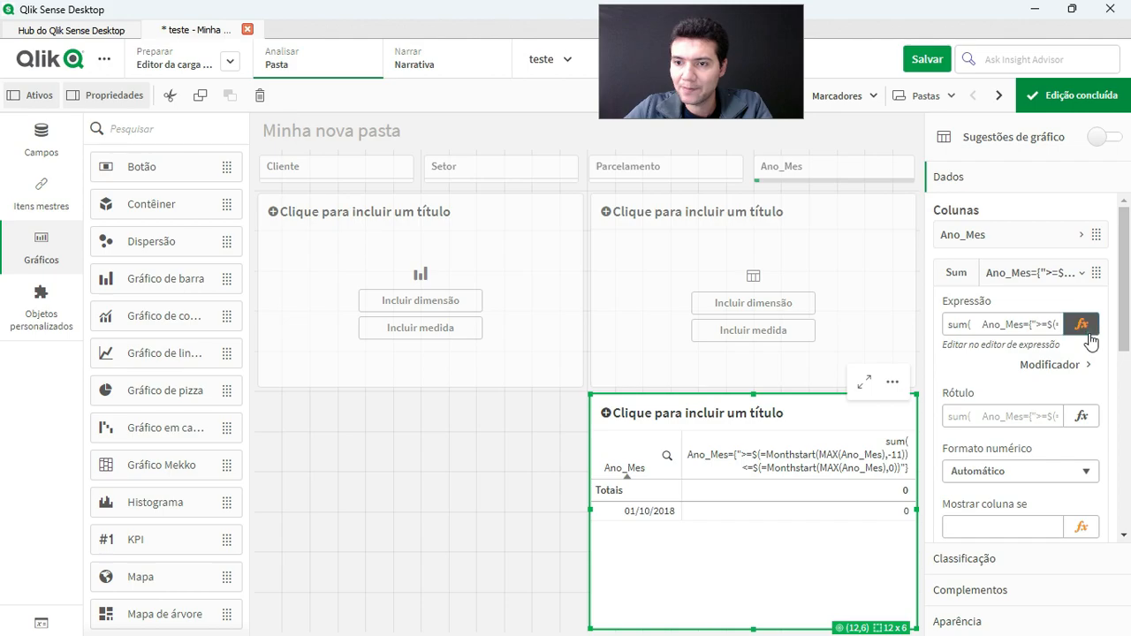
pyautogui.click(1082, 325)
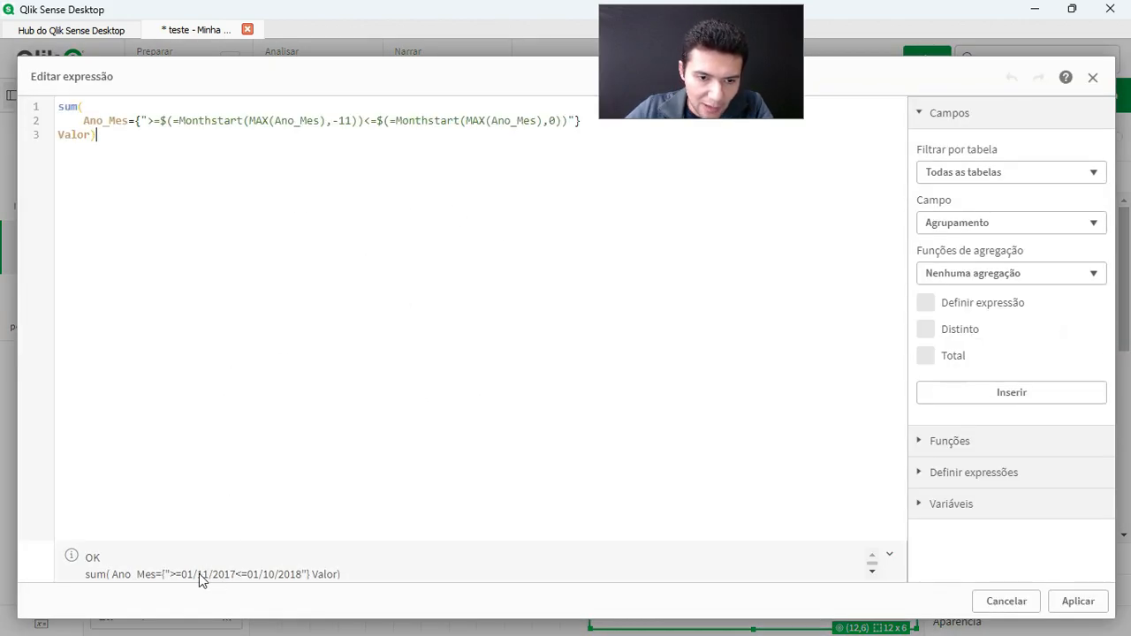
pyautogui.click(84, 120)
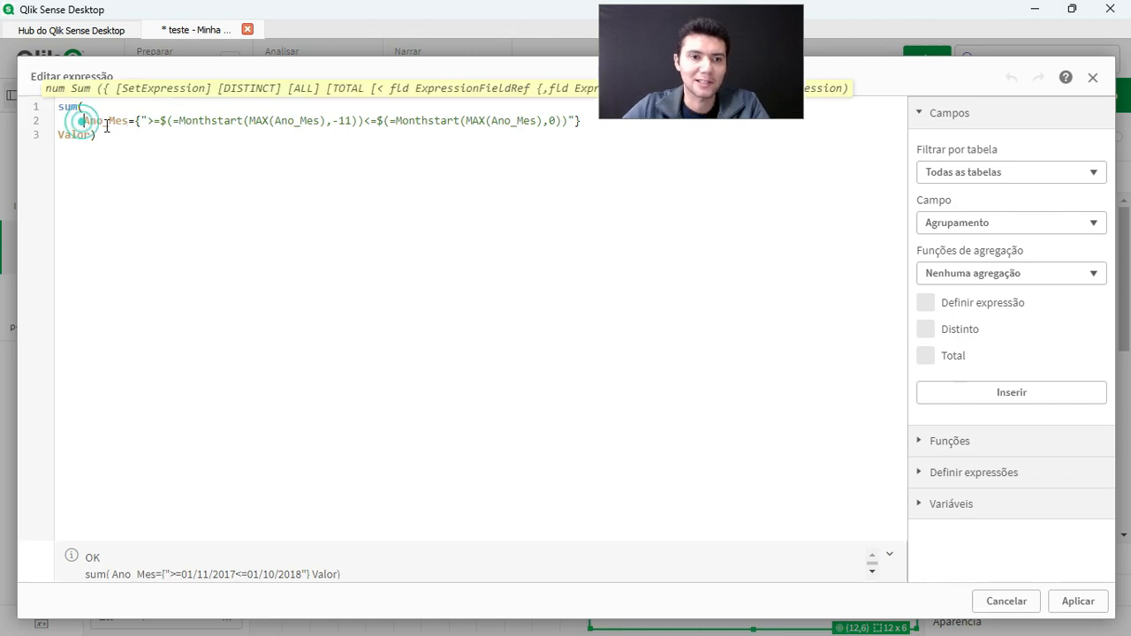
pyautogui.write('{')
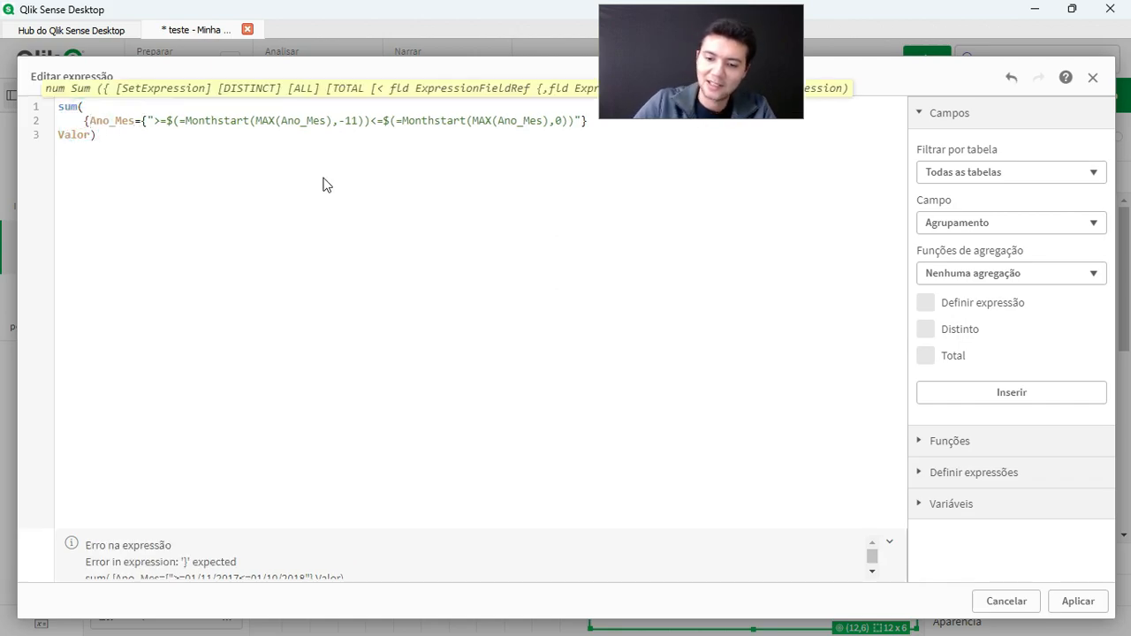
pyautogui.write('<')
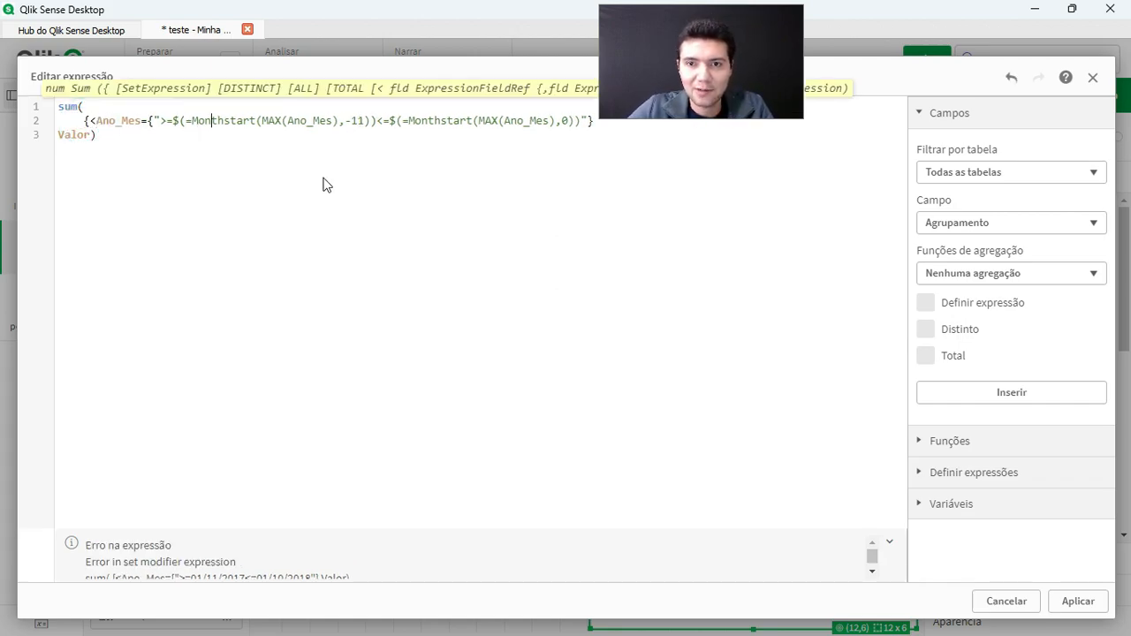
pyautogui.write('>')
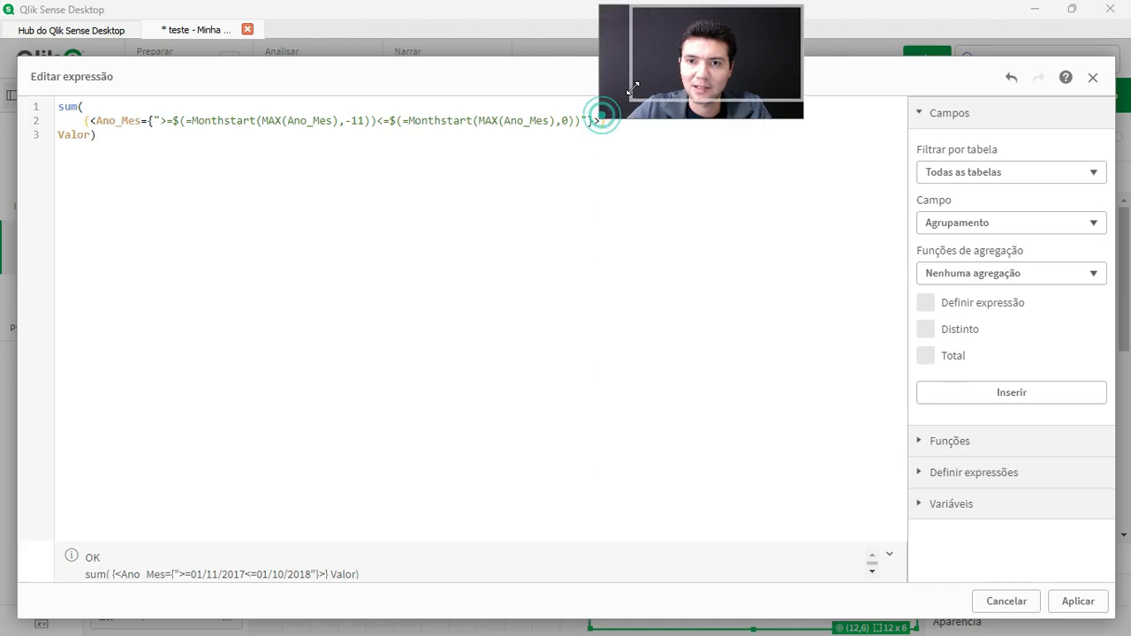
pyautogui.moveTo(603, 113); pyautogui.dragTo(642, 87)
pyautogui.click(629, 144)
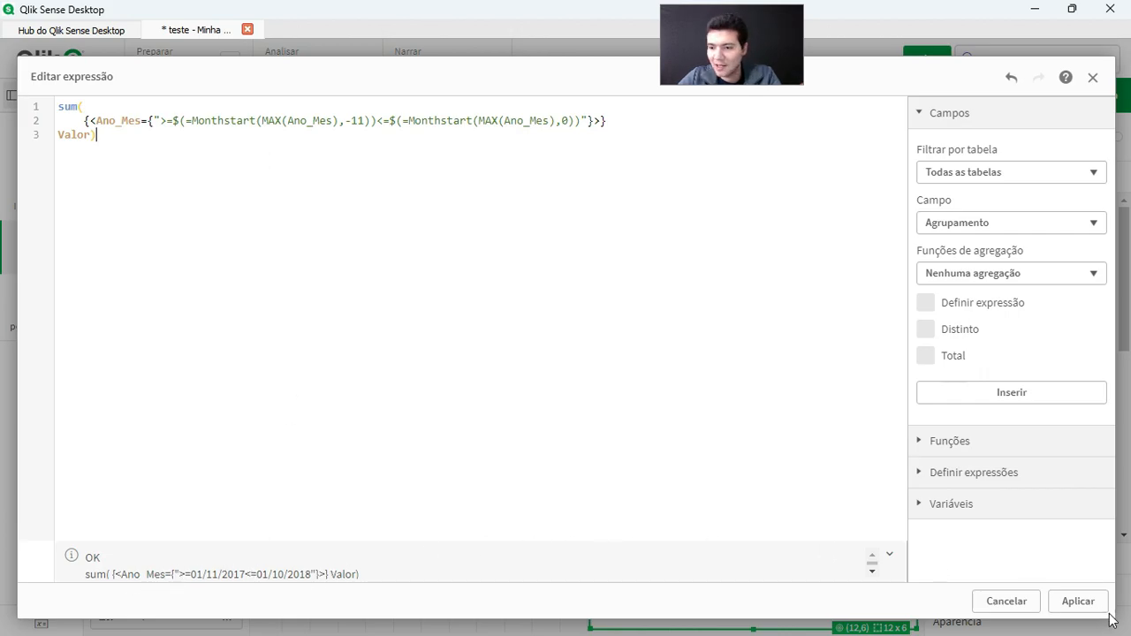
pyautogui.click(1076, 602)
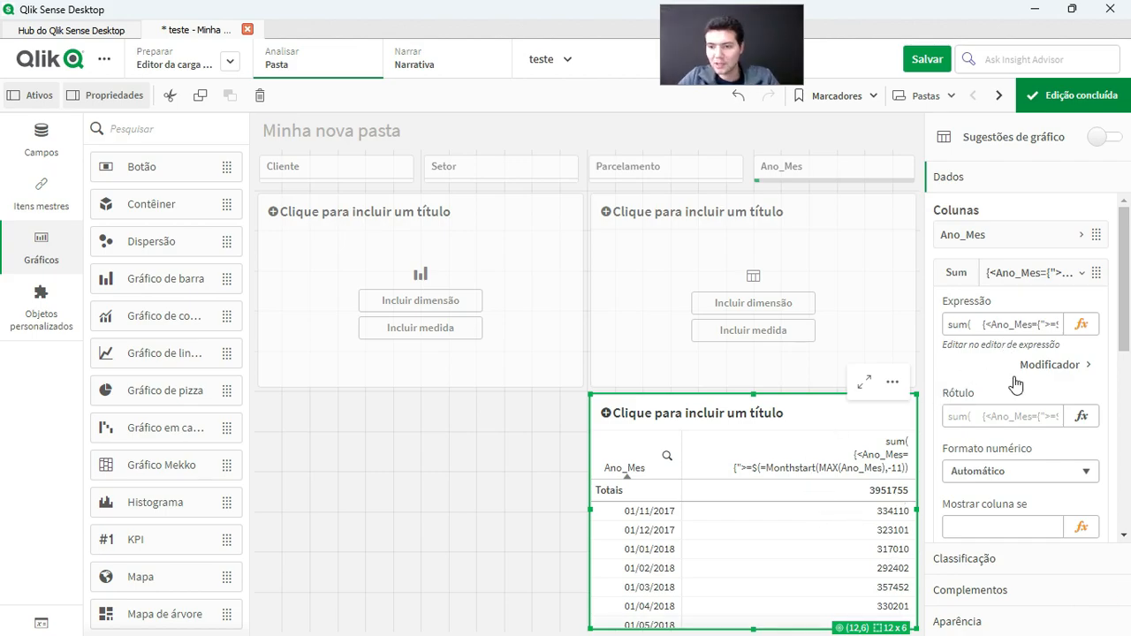
# Step: Set the measure's number format to Número and label it Valor
pyautogui.click(1005, 473)
pyautogui.click(1002, 506)
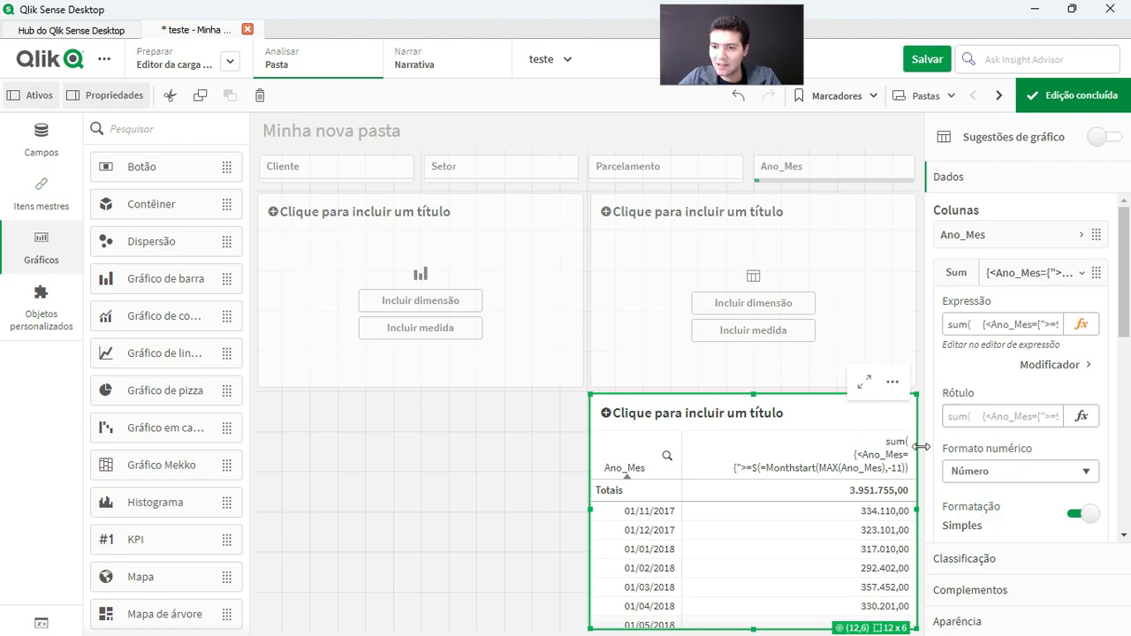
pyautogui.click(997, 416)
pyautogui.write('Valor')
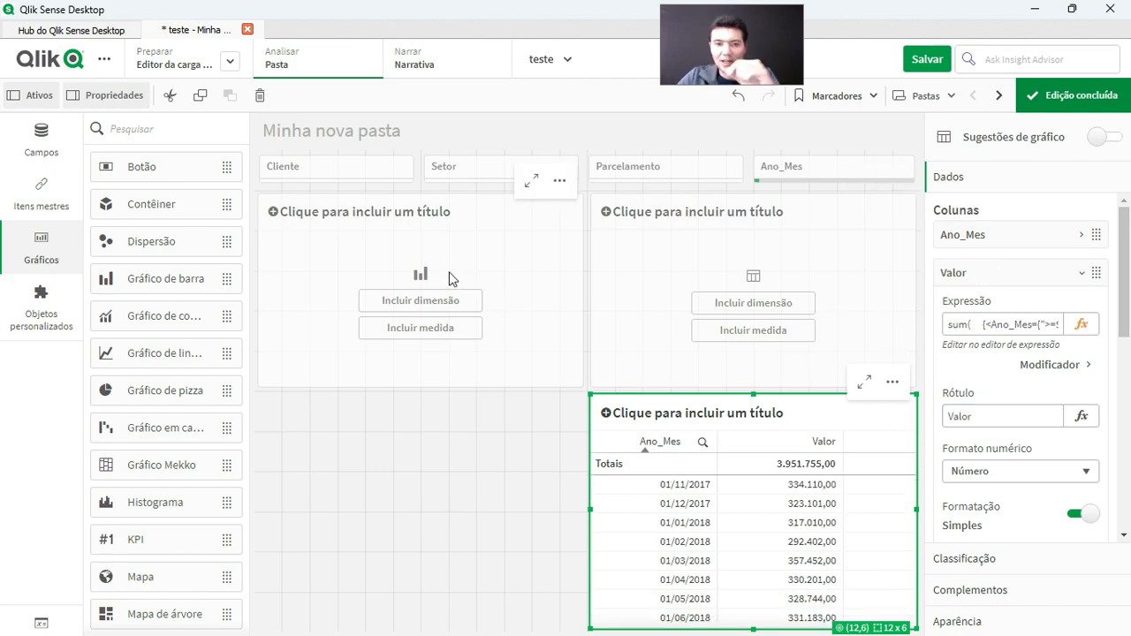
# Step: Add Agrupamento as the bar chart's dimension and paste a copy of the lower table's Valor measure into the chart
pyautogui.click(450, 308)
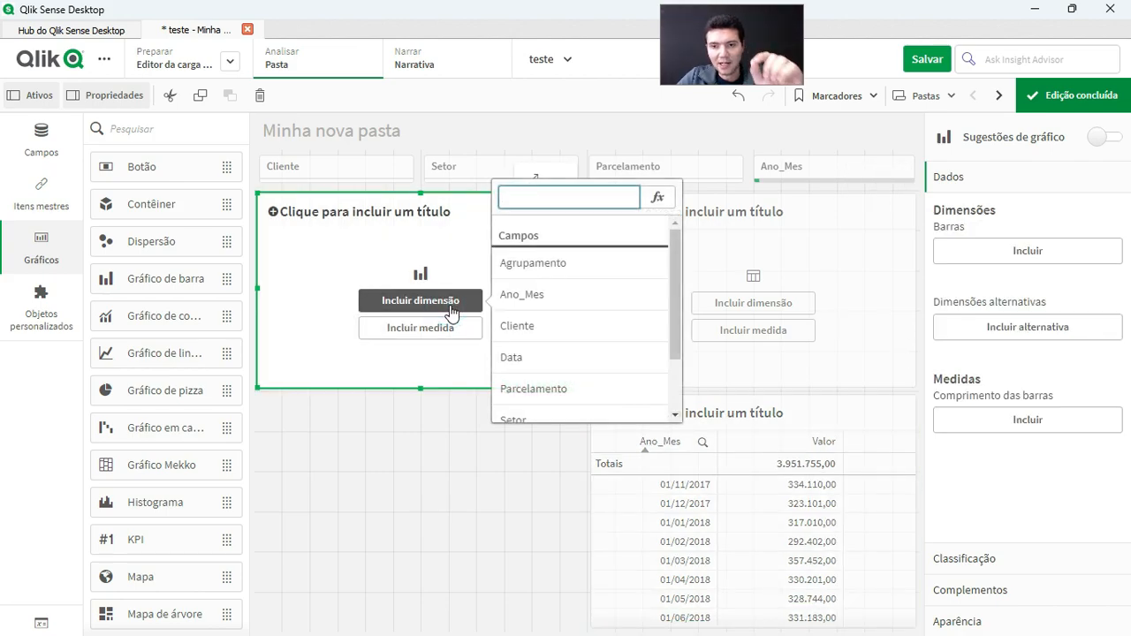
pyautogui.click(558, 274)
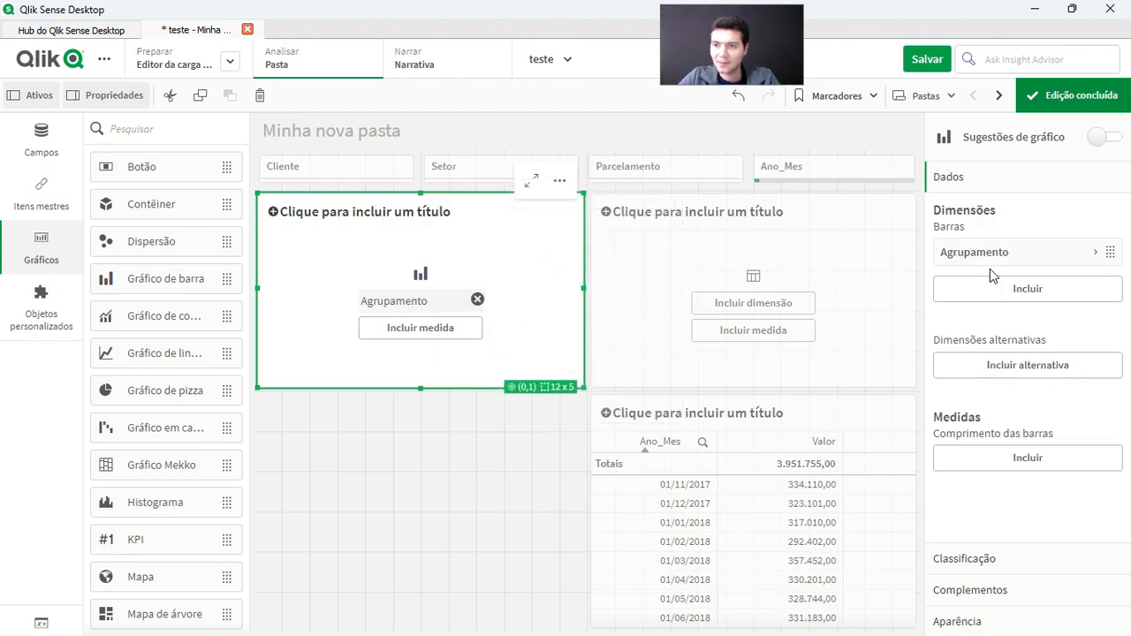
pyautogui.click(795, 463)
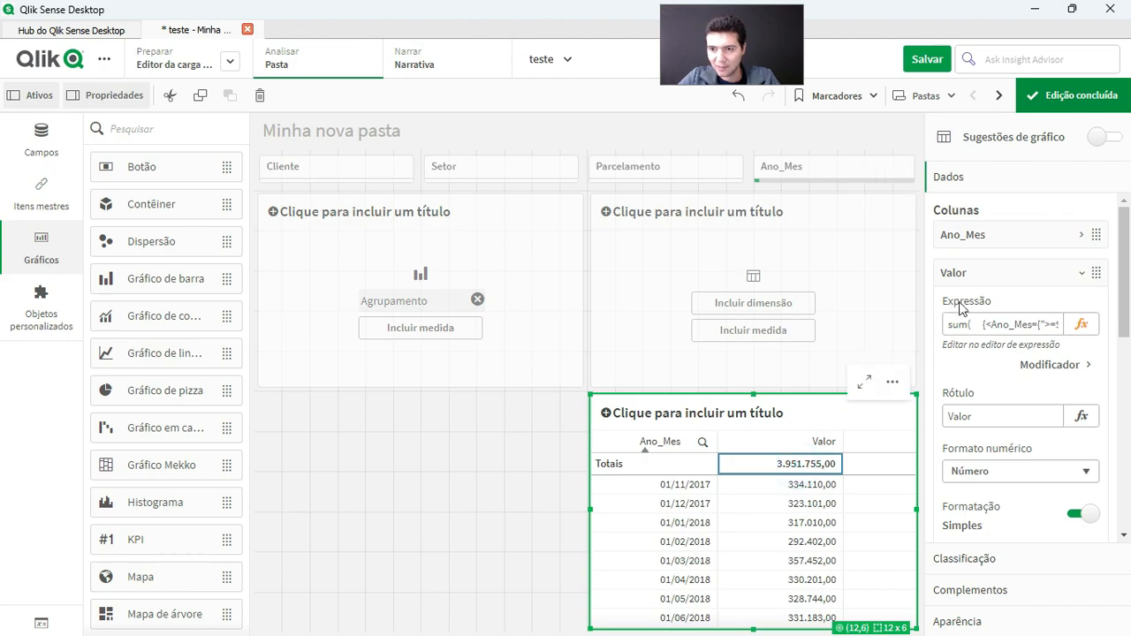
pyautogui.rightClick(1002, 276)
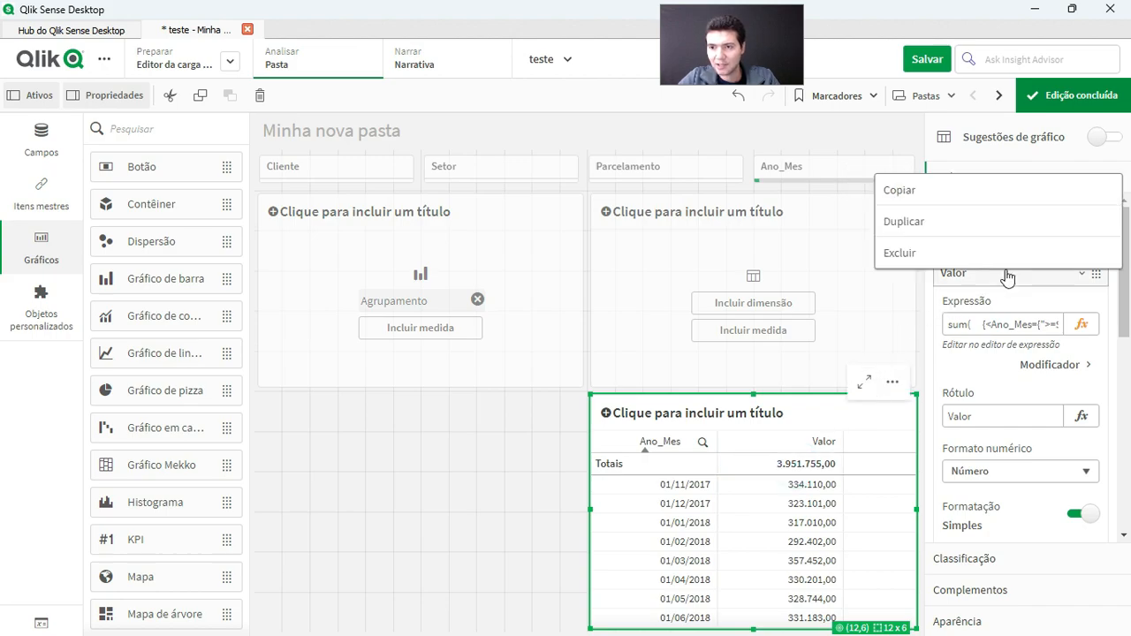
pyautogui.click(924, 190)
pyautogui.click(533, 305)
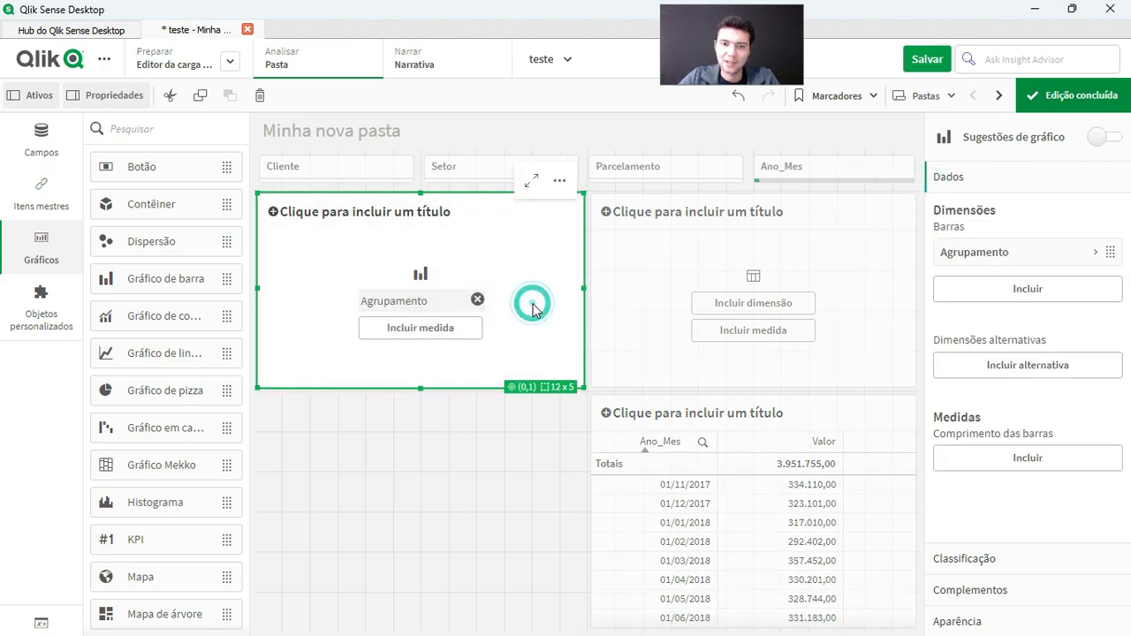
pyautogui.rightClick(972, 256)
pyautogui.click(981, 258)
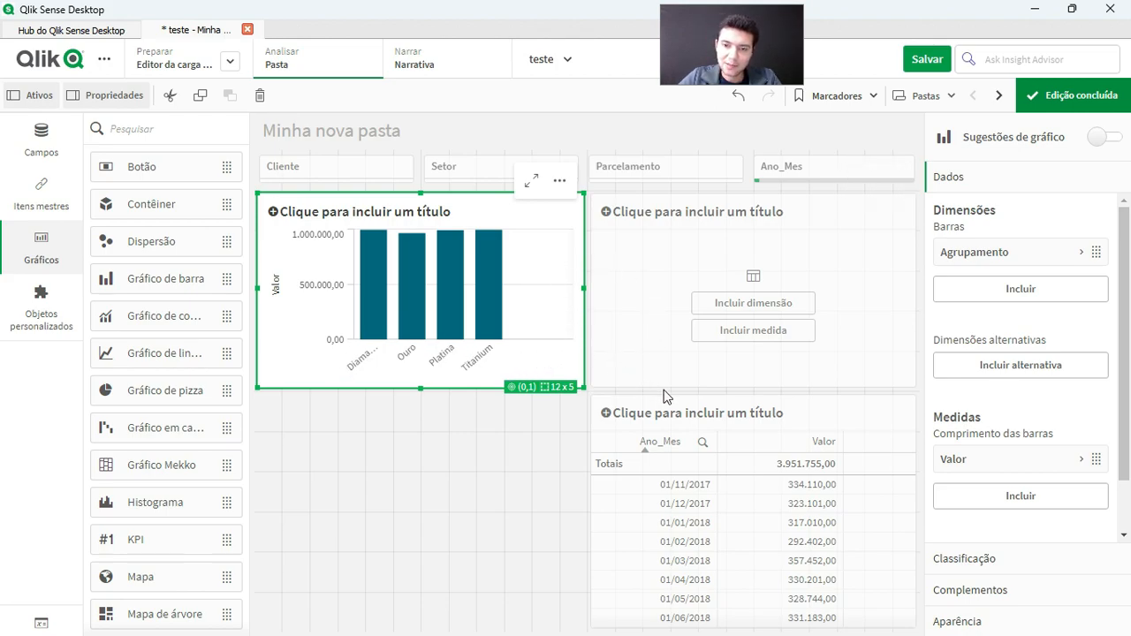
# Step: Add the Agrupamento dimension to the empty upper table and paste the copied Valor measure as its second column
pyautogui.click(739, 311)
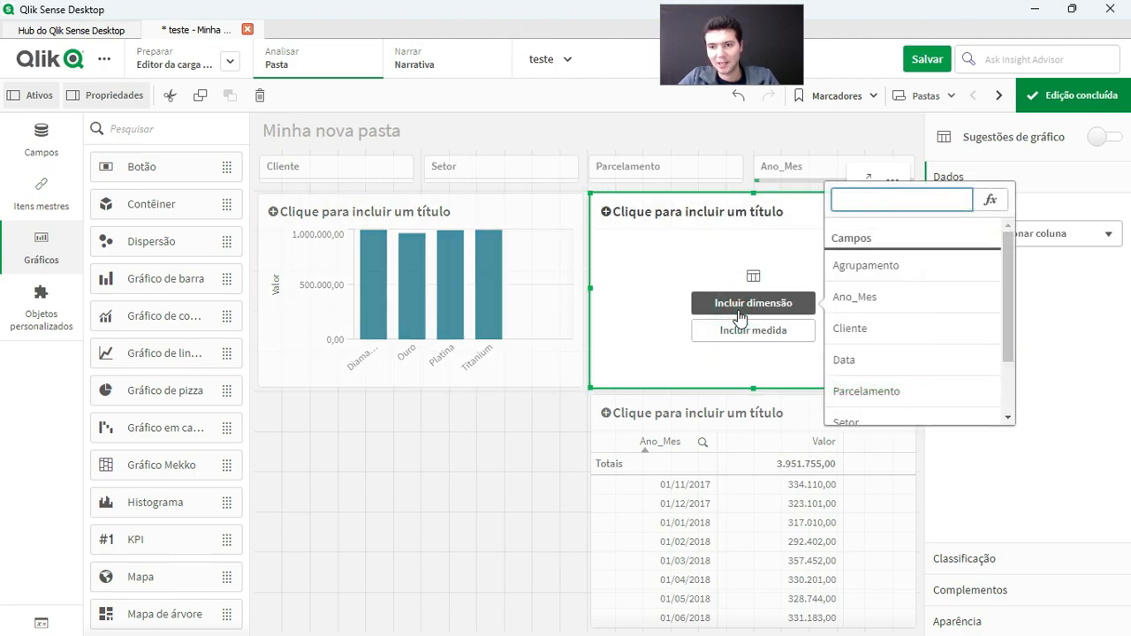
pyautogui.click(865, 265)
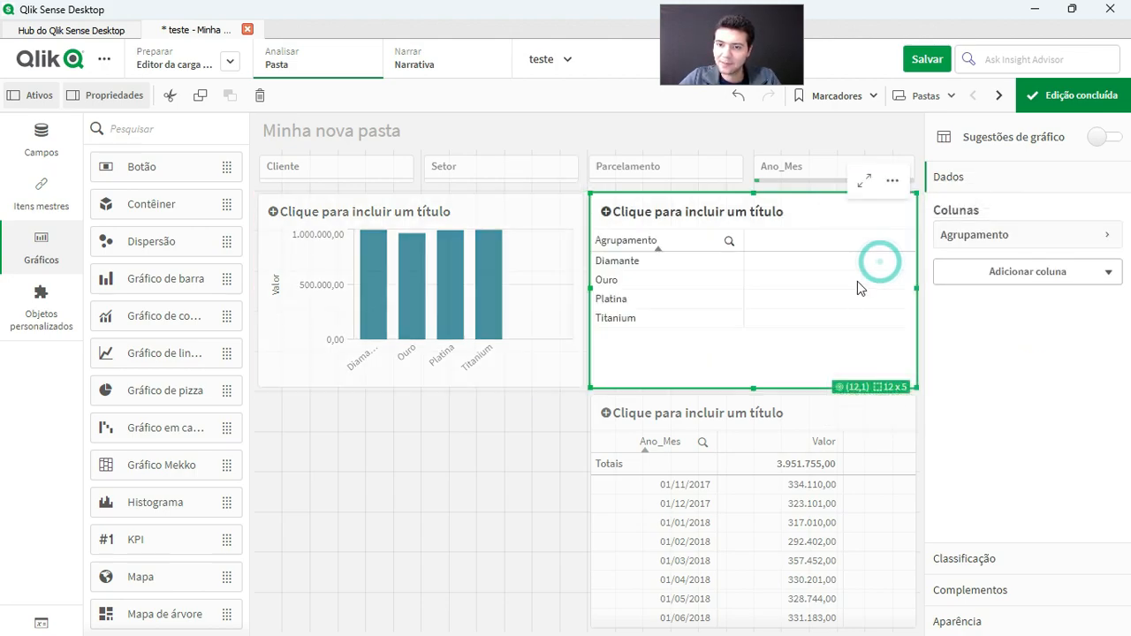
pyautogui.click(953, 278)
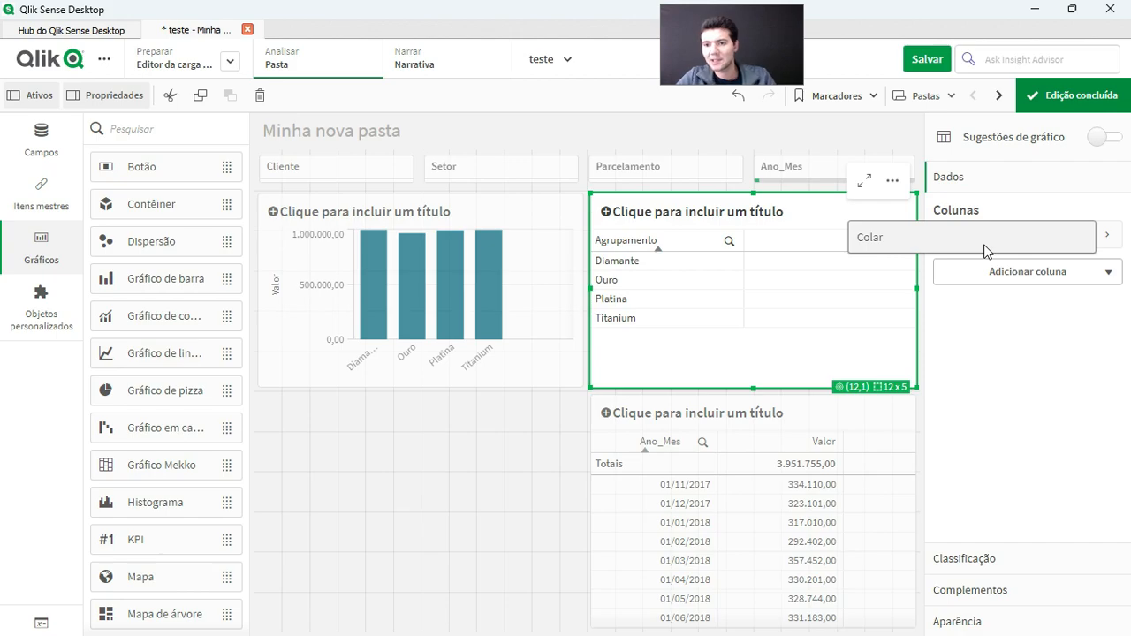
pyautogui.click(987, 250)
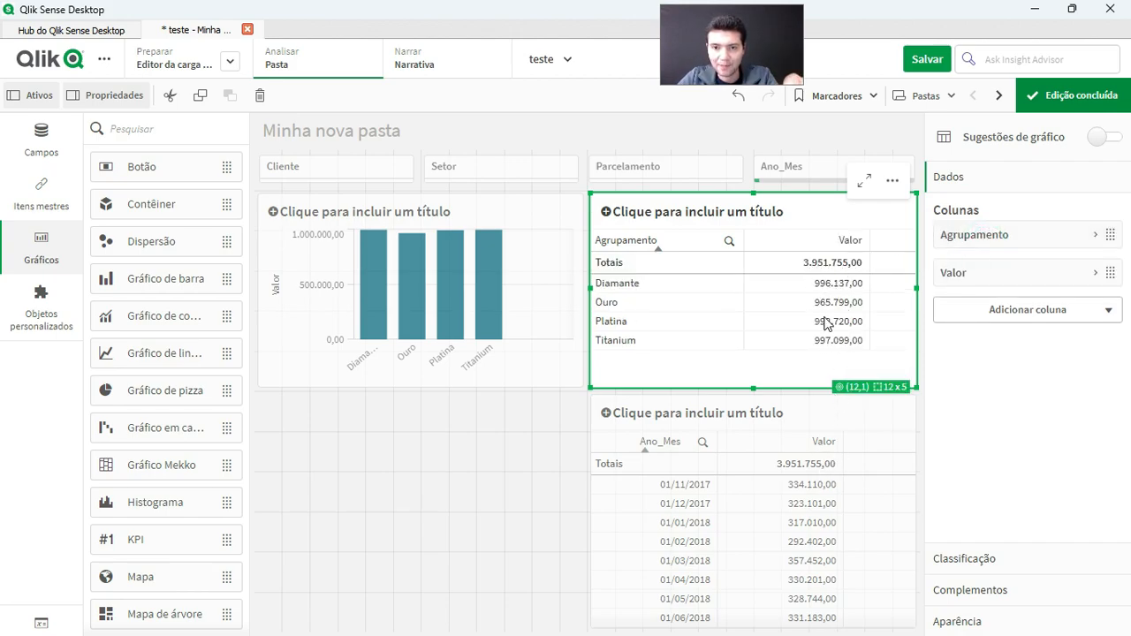
# Step: Open the bar chart's Valor expression and split its set modifier so {<, the indented Ano_Mes condition and >} are on separate lines
pyautogui.click(506, 248)
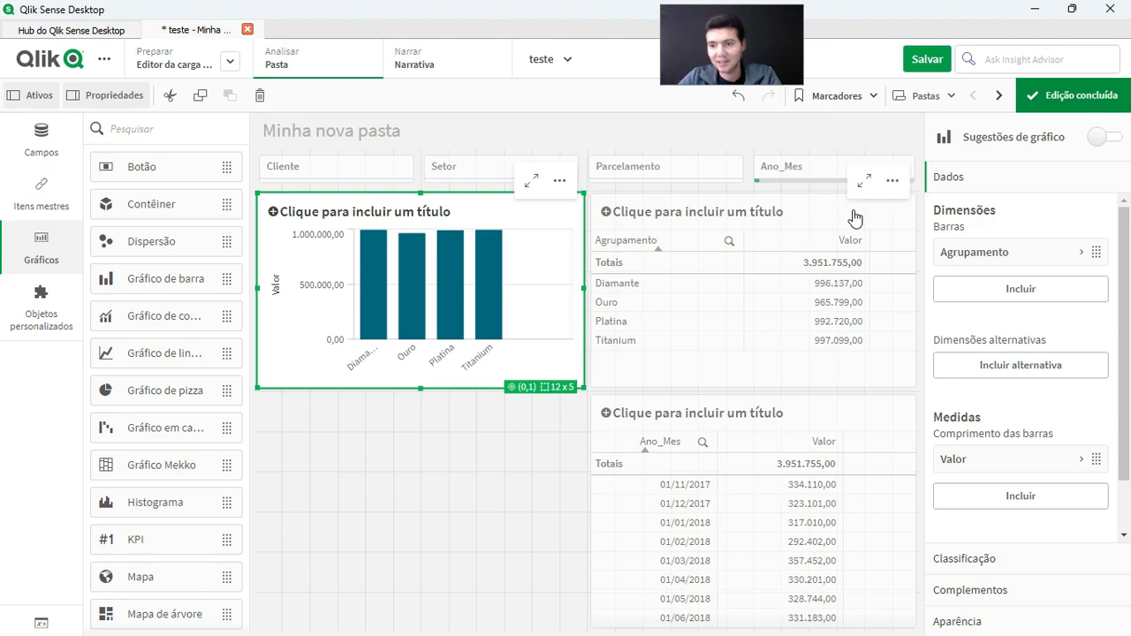
pyautogui.click(1018, 466)
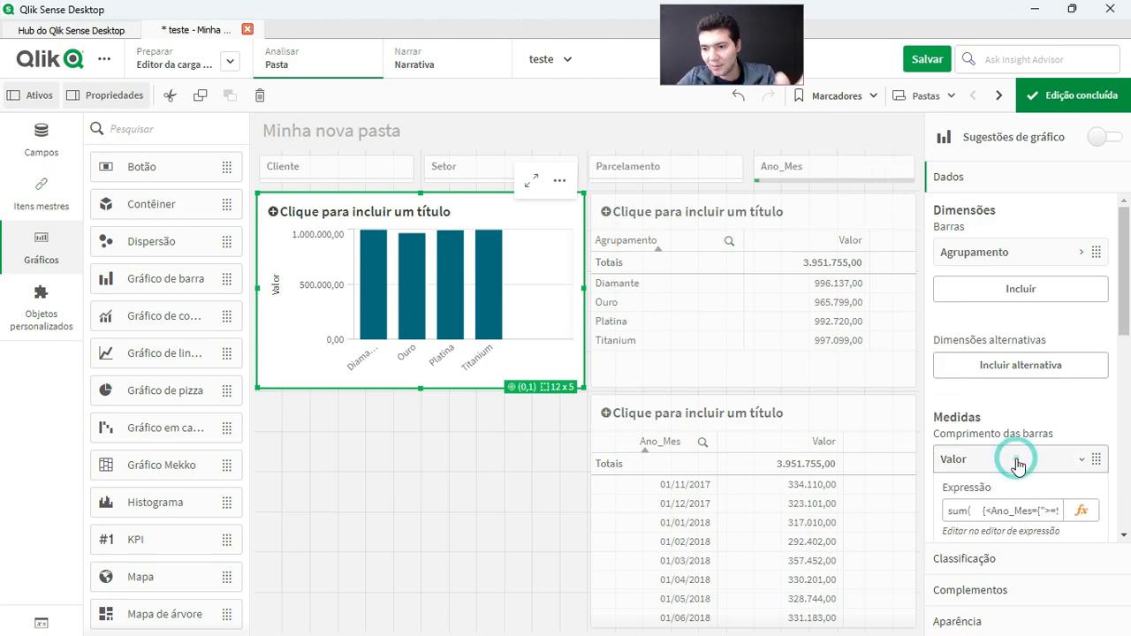
pyautogui.click(1086, 513)
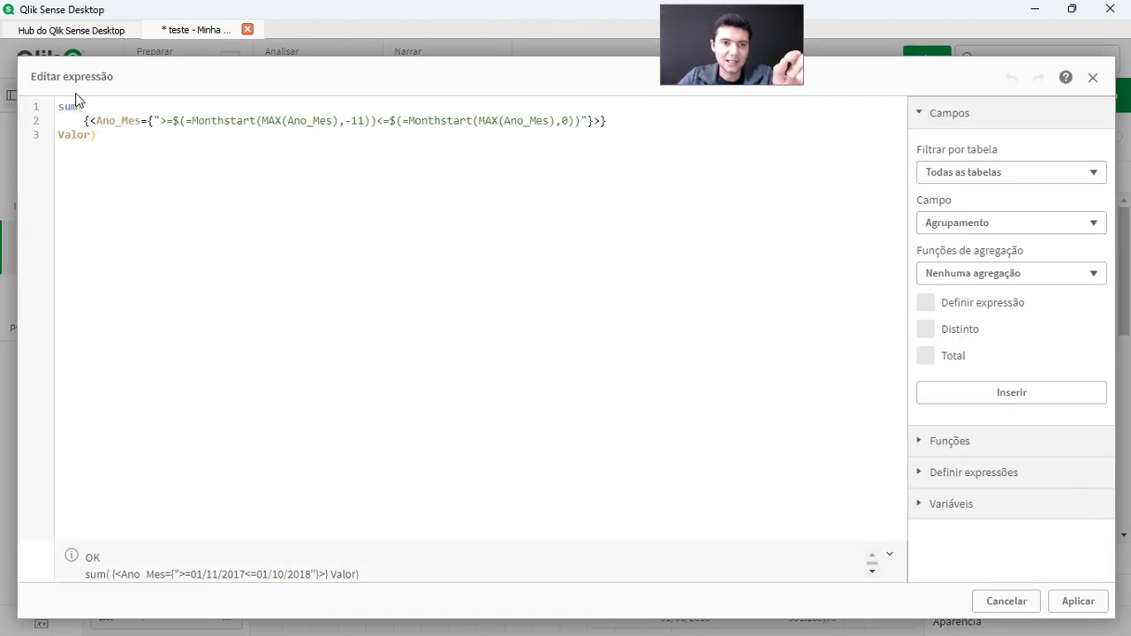
pyautogui.click(97, 120)
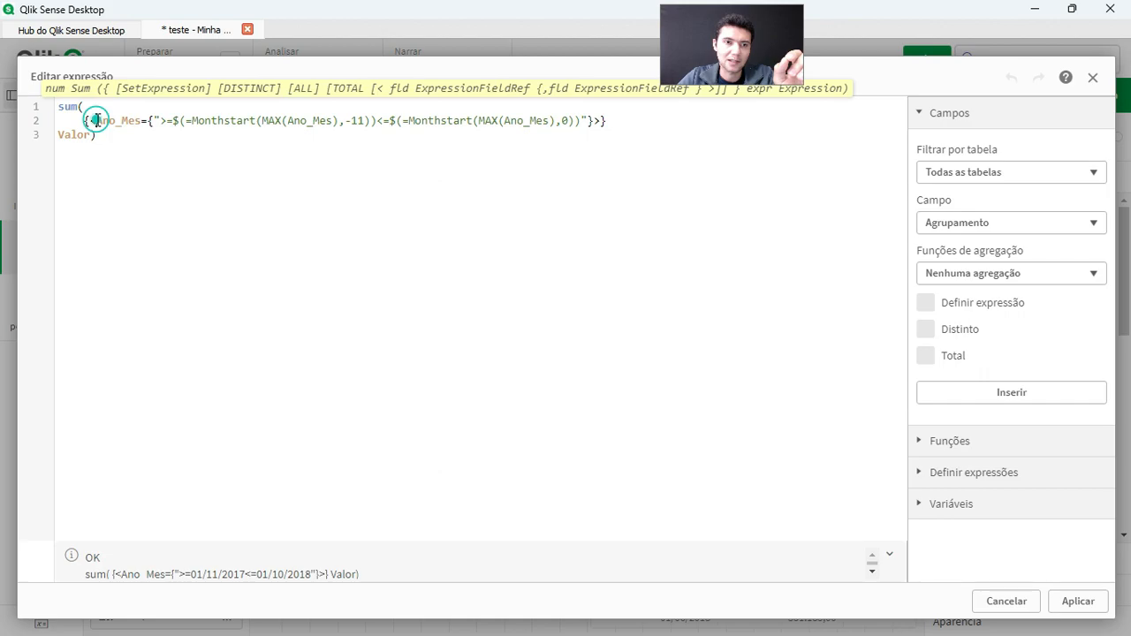
pyautogui.click(596, 122)
pyautogui.press('Return')
pyautogui.press('Up')
pyautogui.press('Right')
pyautogui.press('Right')
pyautogui.press('Return')
pyautogui.press('Tab')
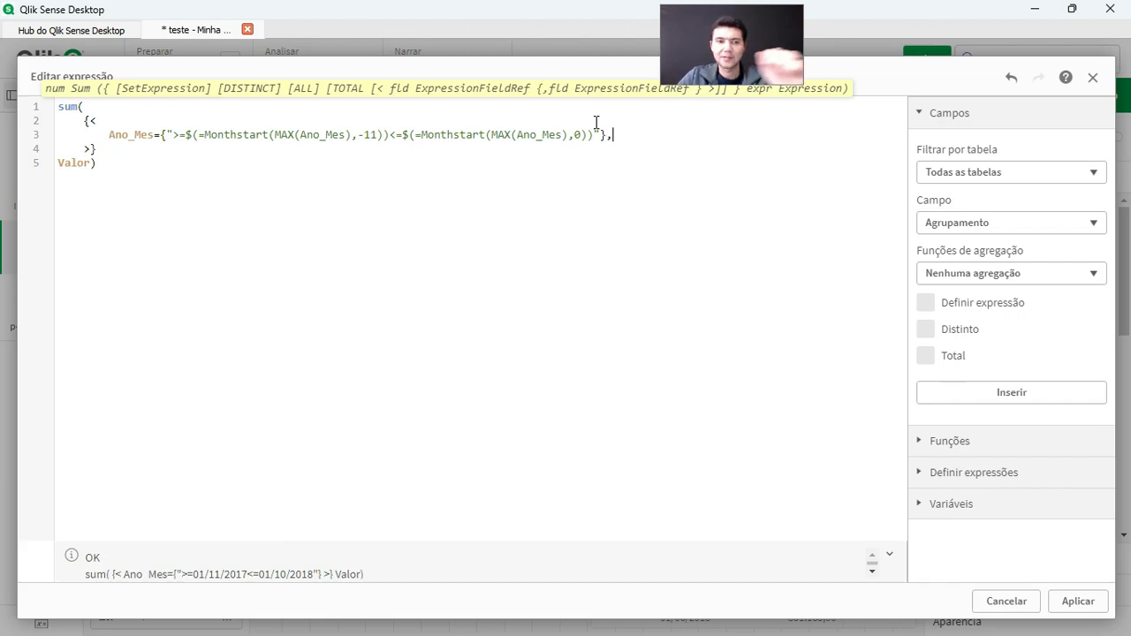
# Step: Add Cliente on a new line after the Ano_Mes condition in the set modifier, separated by a comma
pyautogui.write(',')
pyautogui.press('Return')
pyautogui.write('Cliente')
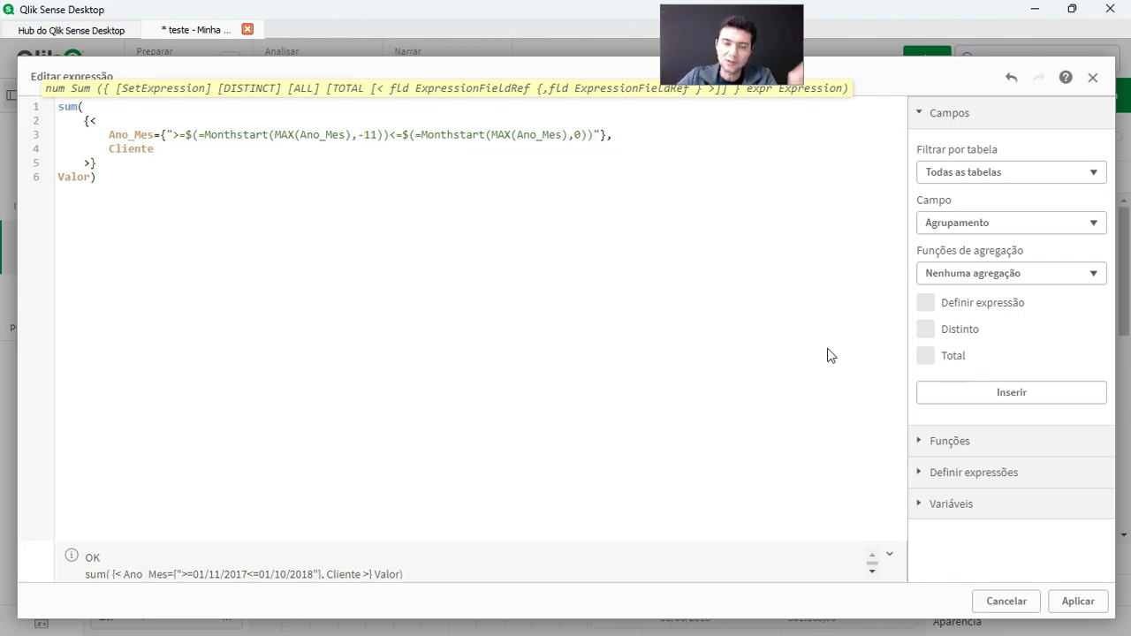
# Step: Apply the bar chart's Valor expression that includes Cliente and finish editing the sheet
pyautogui.click(1083, 603)
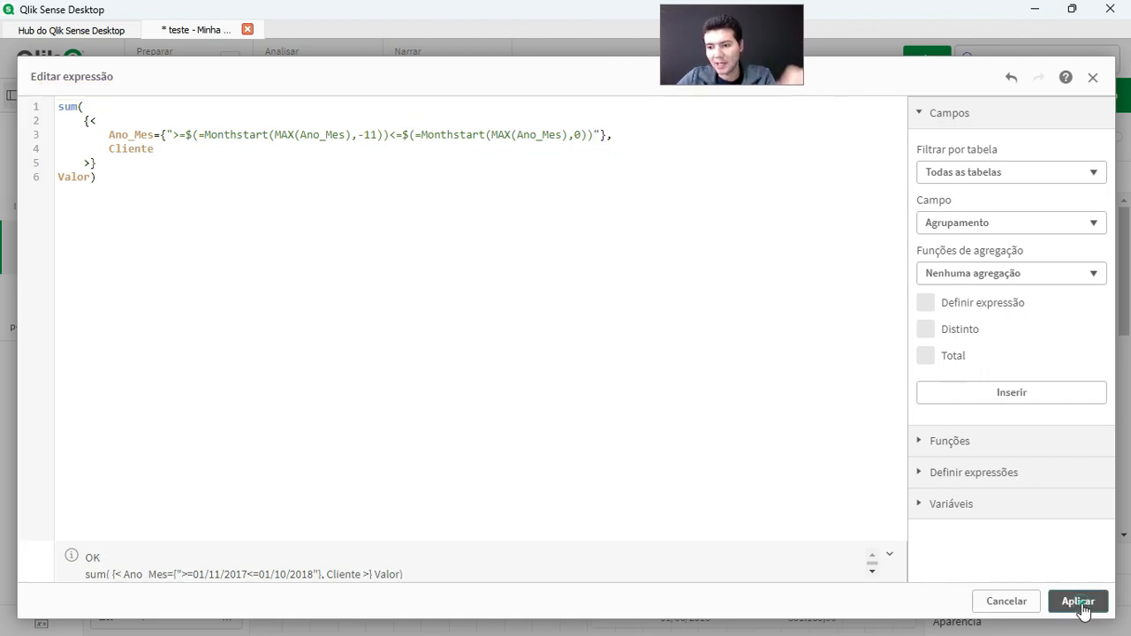
pyautogui.click(1059, 99)
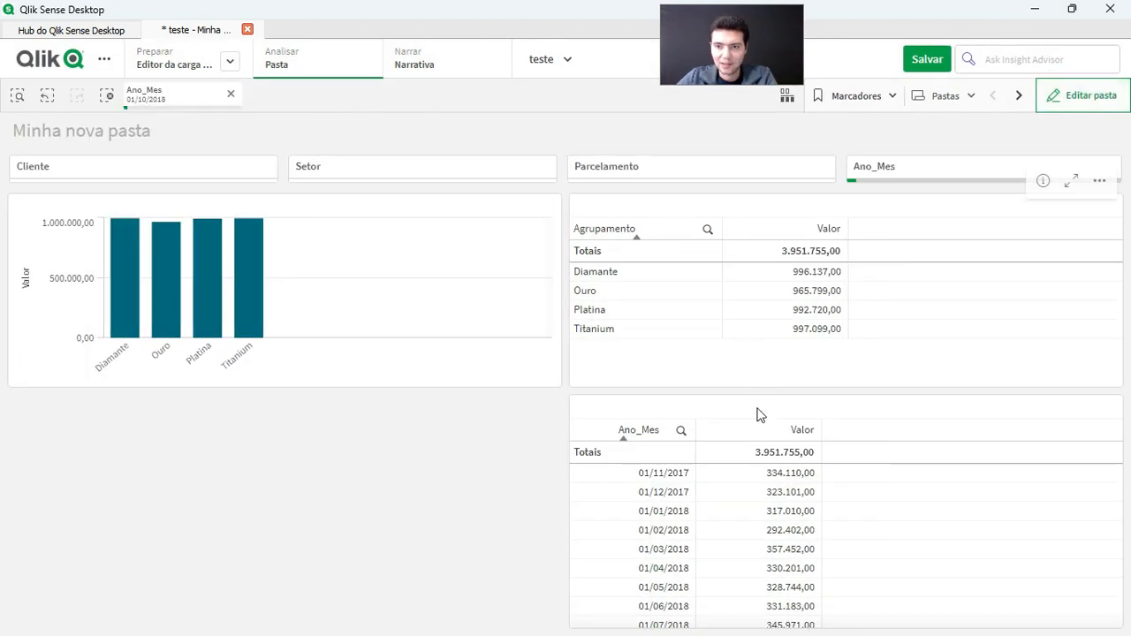
# Step: Filter the sheet by Parcelamento 2x and Setor Azul
pyautogui.click(593, 177)
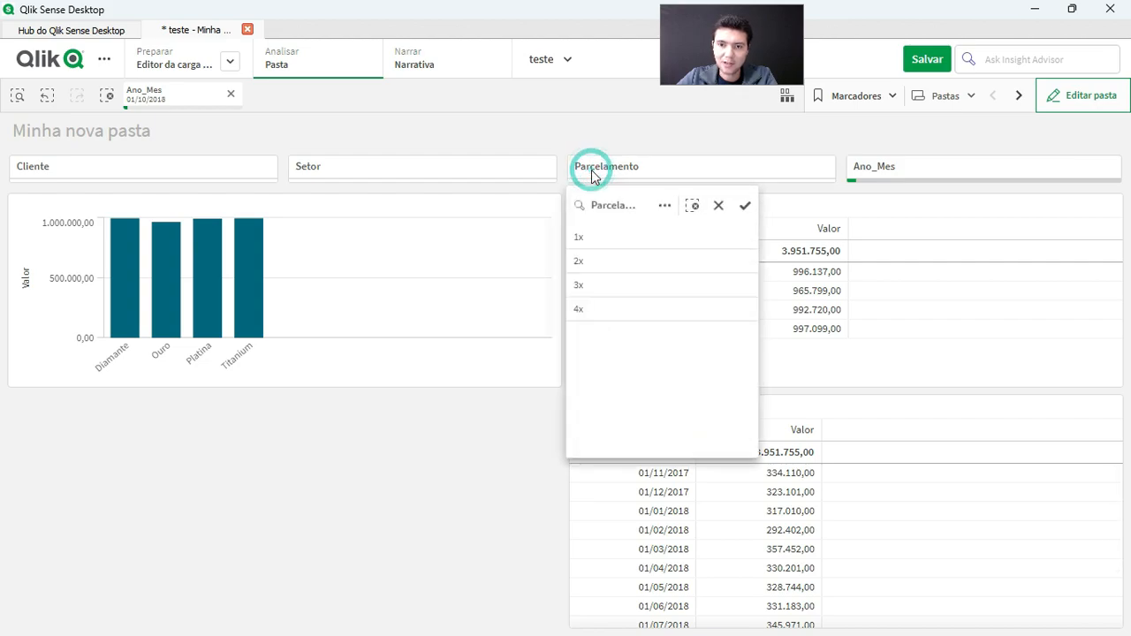
pyautogui.click(668, 264)
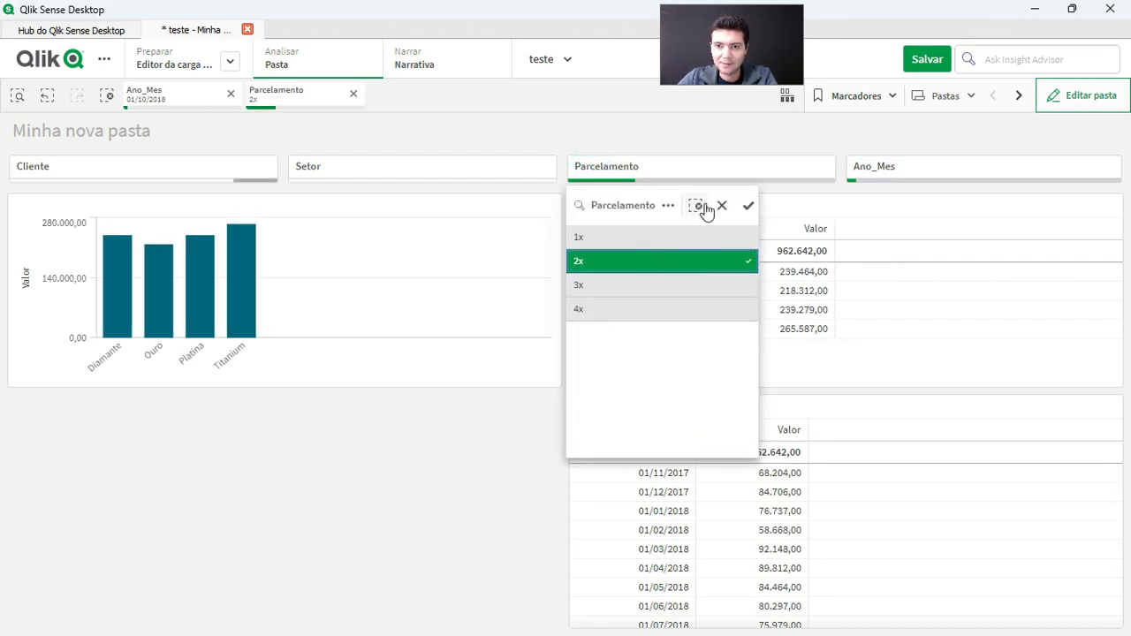
pyautogui.click(477, 175)
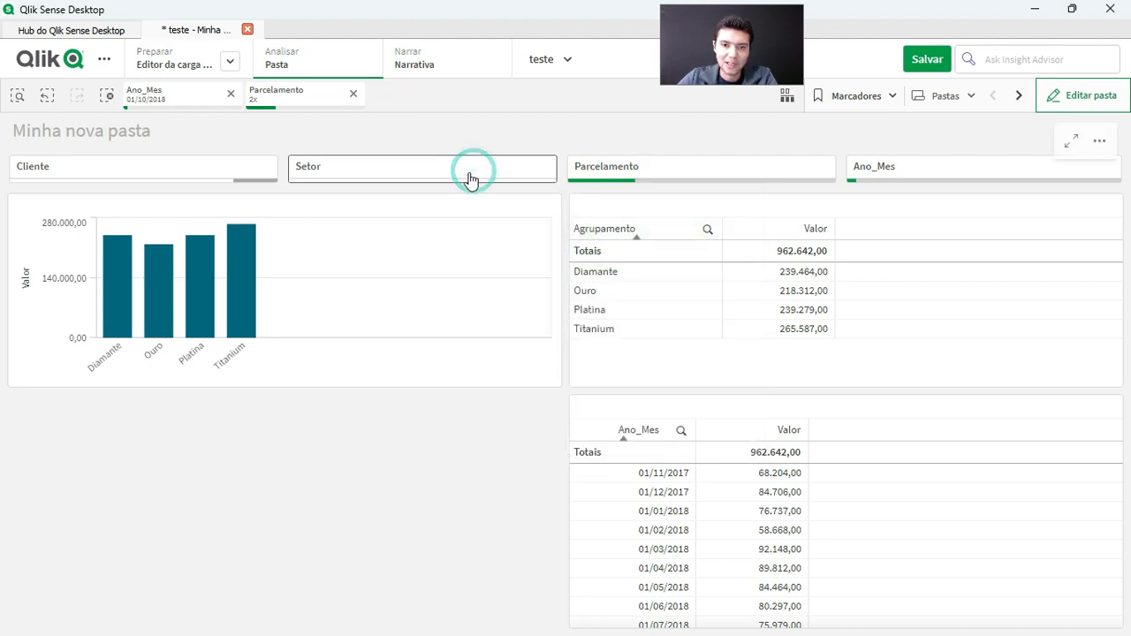
pyautogui.click(384, 262)
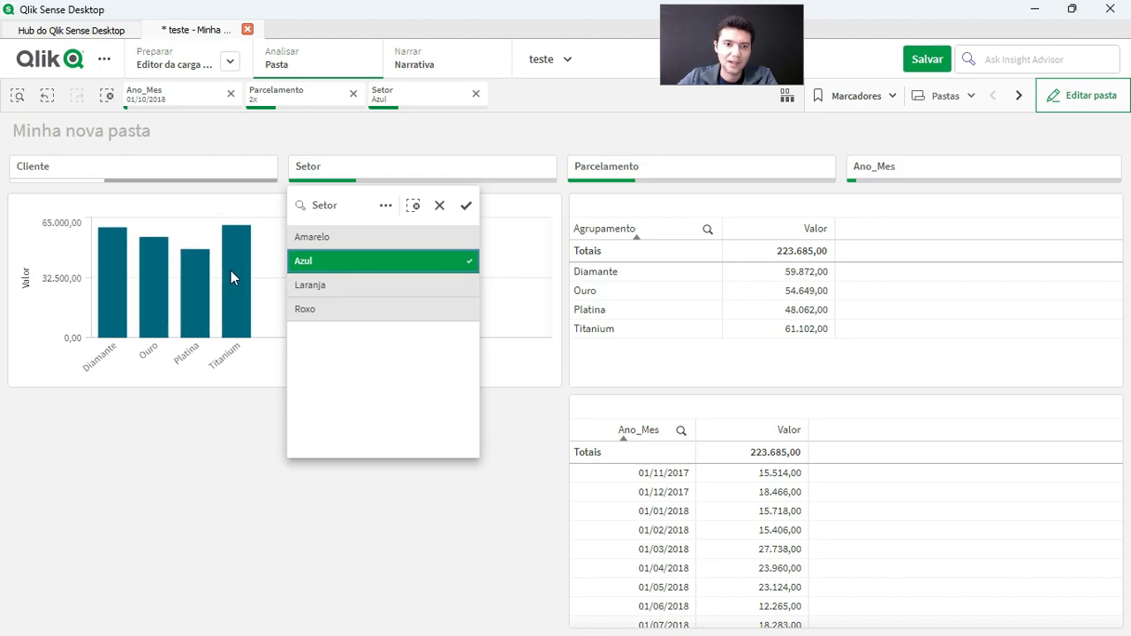
# Step: Select the seven consecutive clients from the third to the ninth entry in the Cliente filter and confirm the selection
pyautogui.click(139, 160)
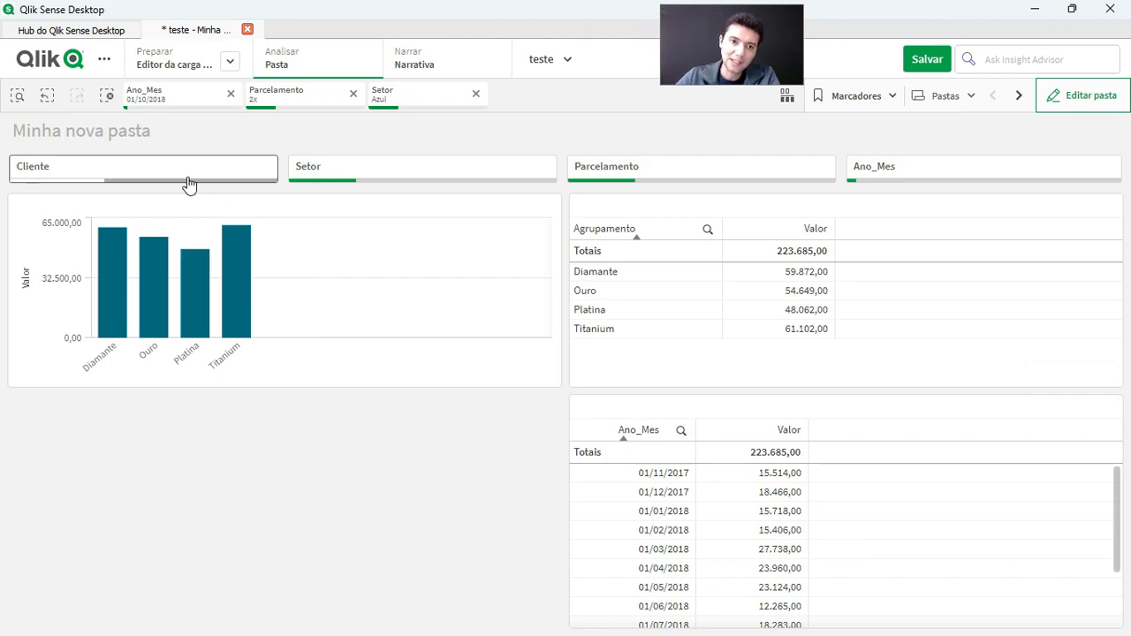
pyautogui.click(148, 174)
pyautogui.moveTo(104, 293); pyautogui.dragTo(105, 422)
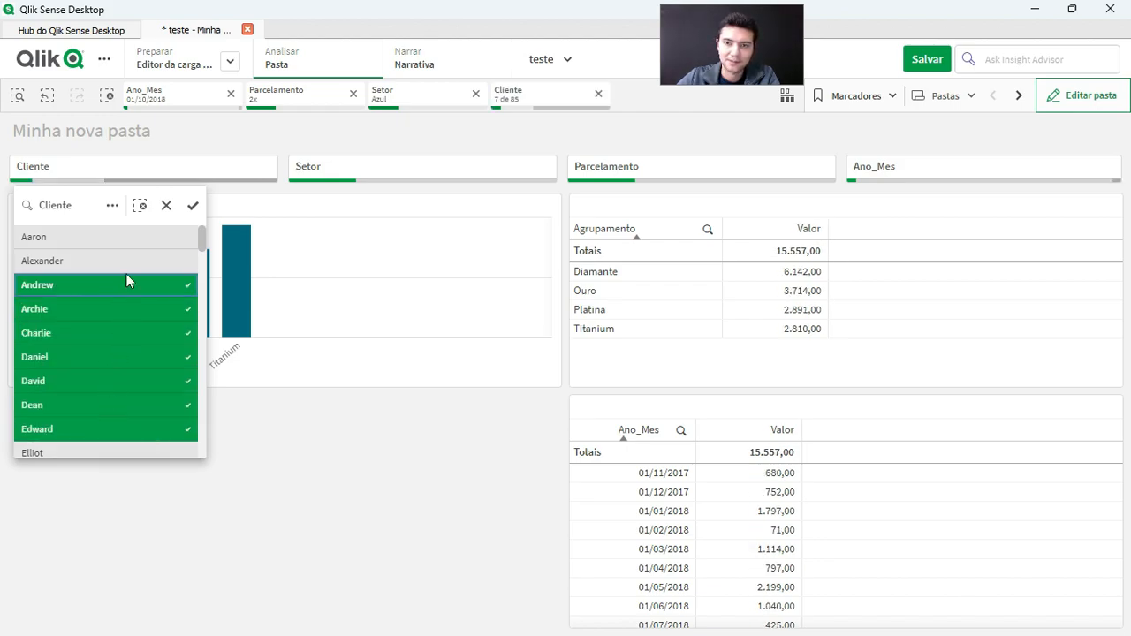
pyautogui.click(193, 205)
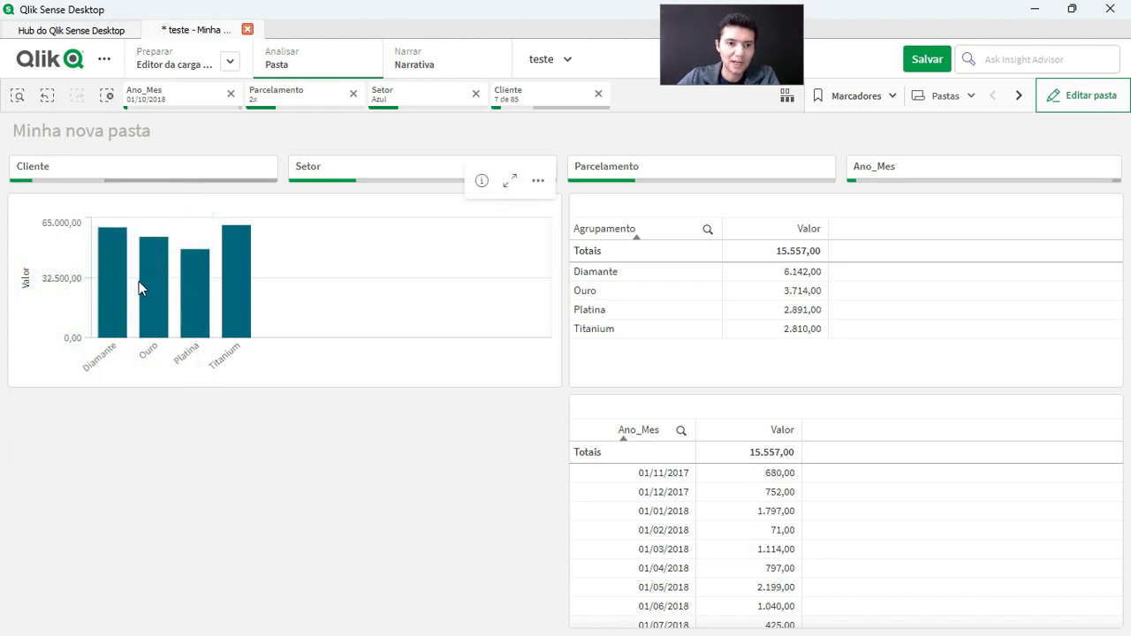
# Step: Turn on automatic value labels in the bar chart's presentation settings and finish editing the sheet
pyautogui.click(1072, 97)
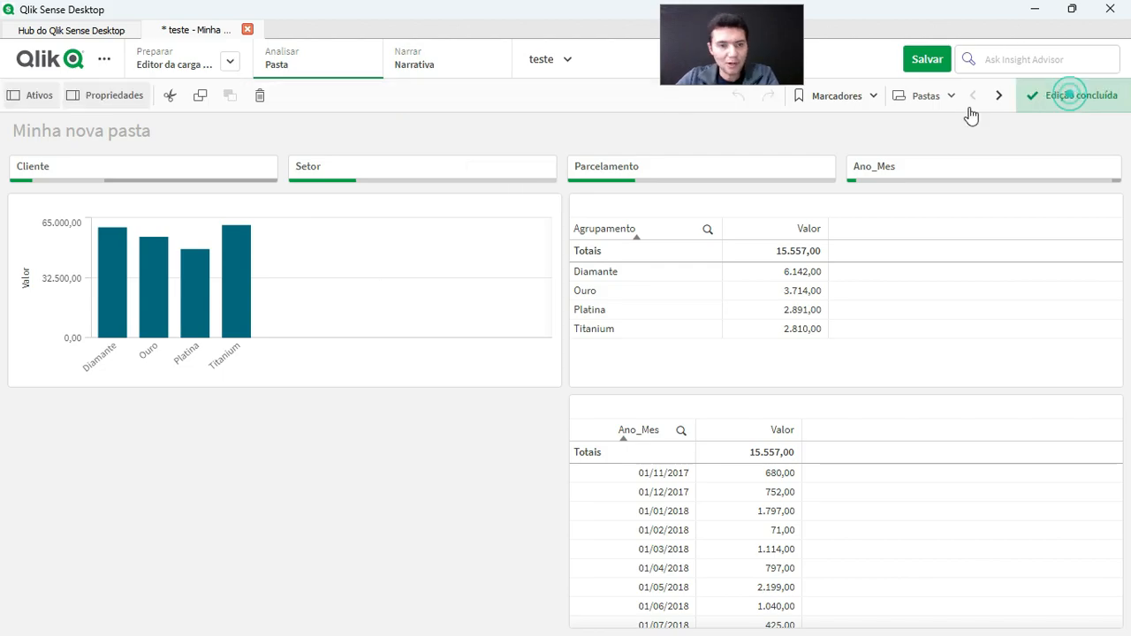
pyautogui.click(572, 270)
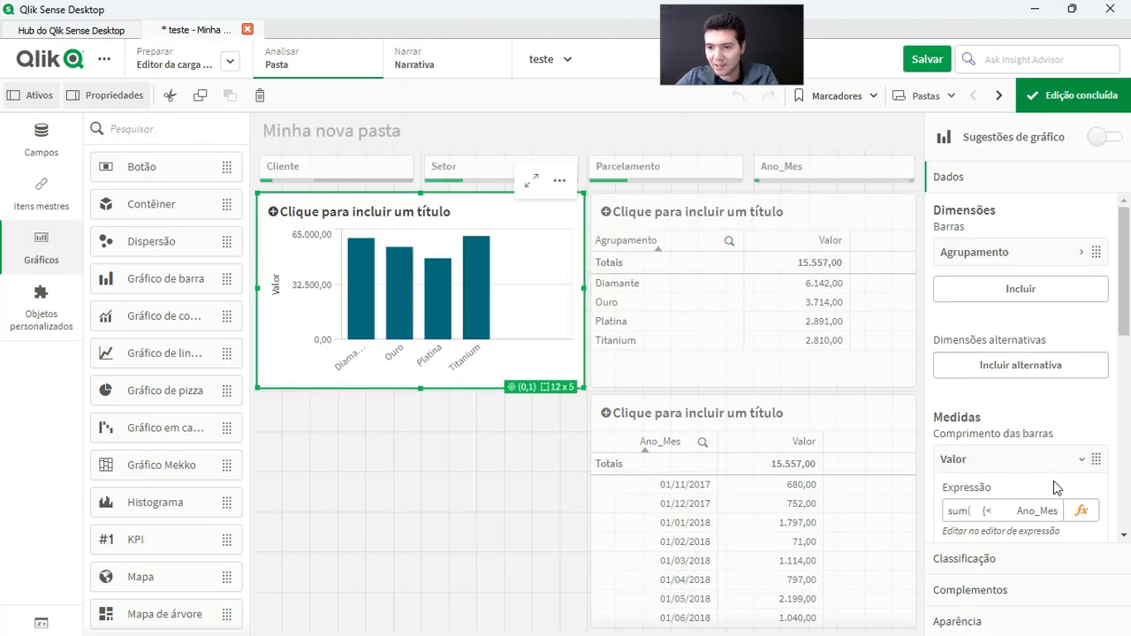
pyautogui.scroll(-1, 1057, 485)
pyautogui.scroll(-8, 1060, 487)
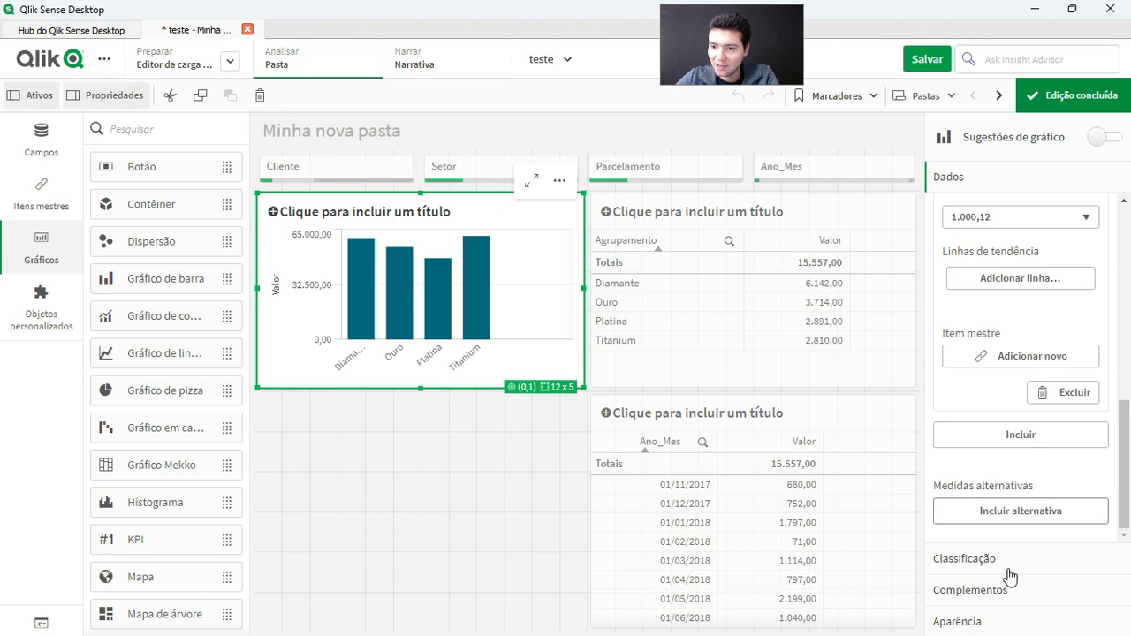
pyautogui.click(1013, 623)
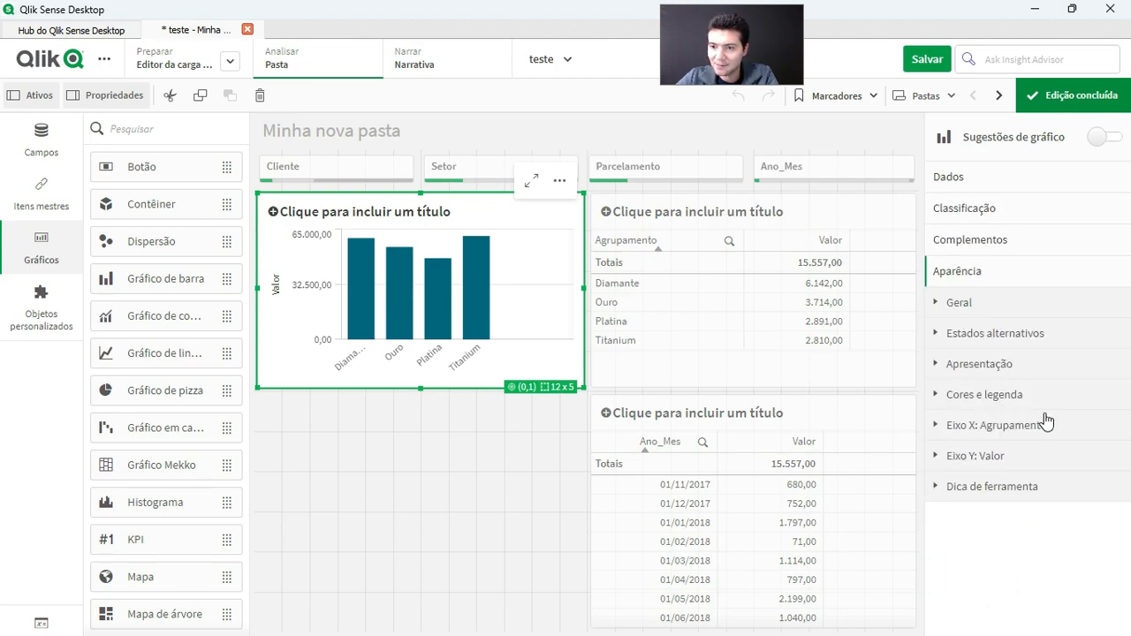
pyautogui.click(999, 363)
pyautogui.scroll(-3, 1016, 437)
pyautogui.click(1093, 494)
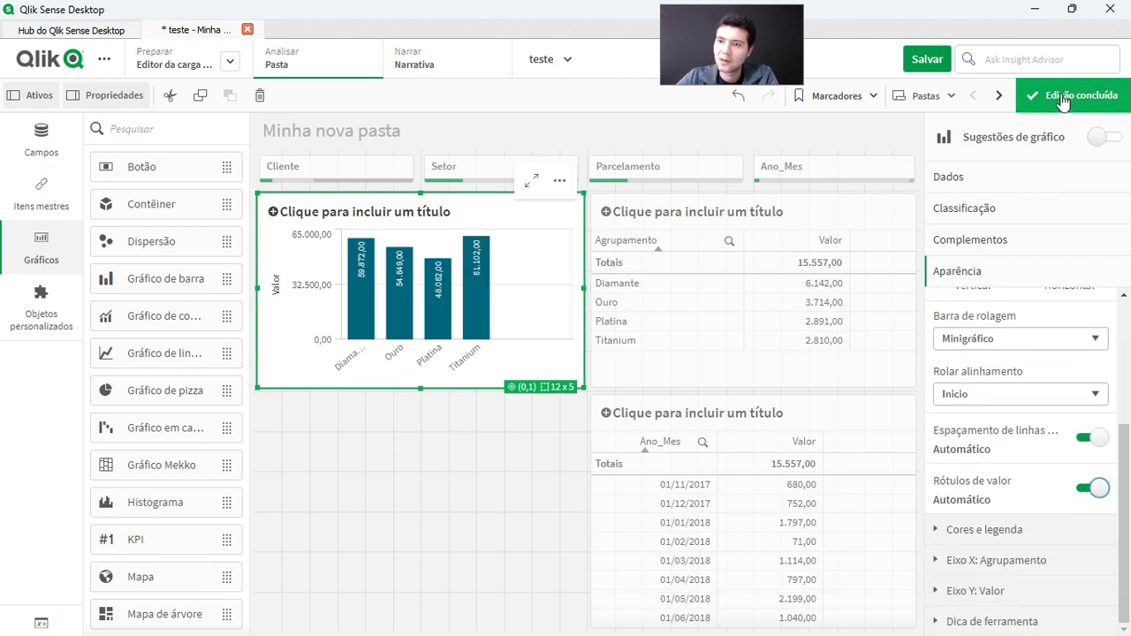
pyautogui.click(1063, 99)
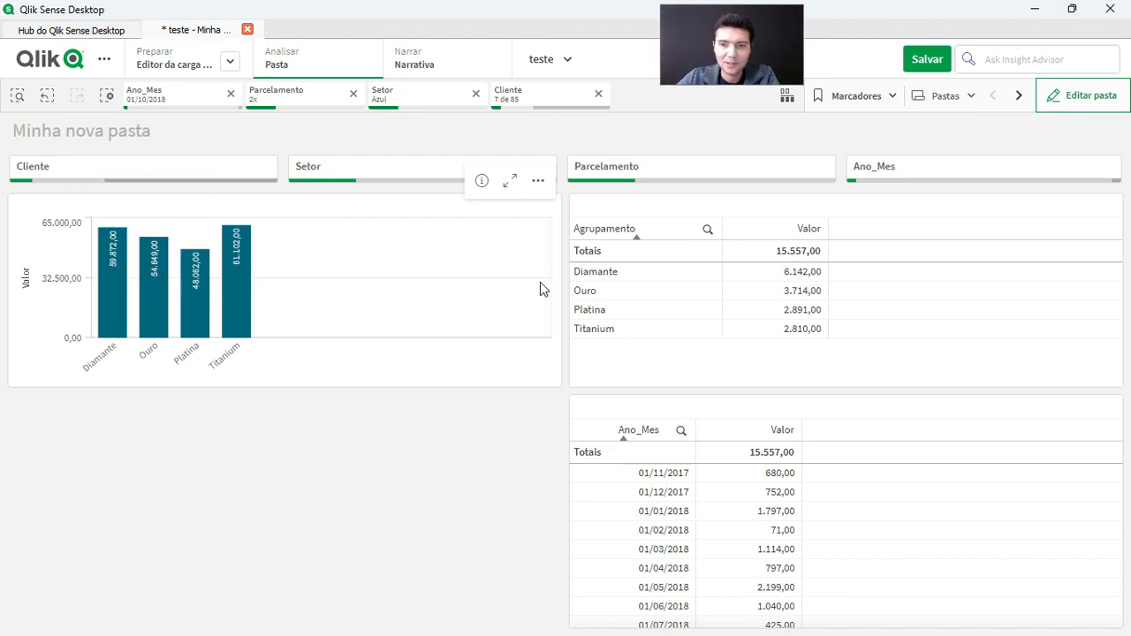
# Step: Clear the Cliente, Parcelamento and Setor selections, keeping only the Ano_Mes selection
pyautogui.click(599, 93)
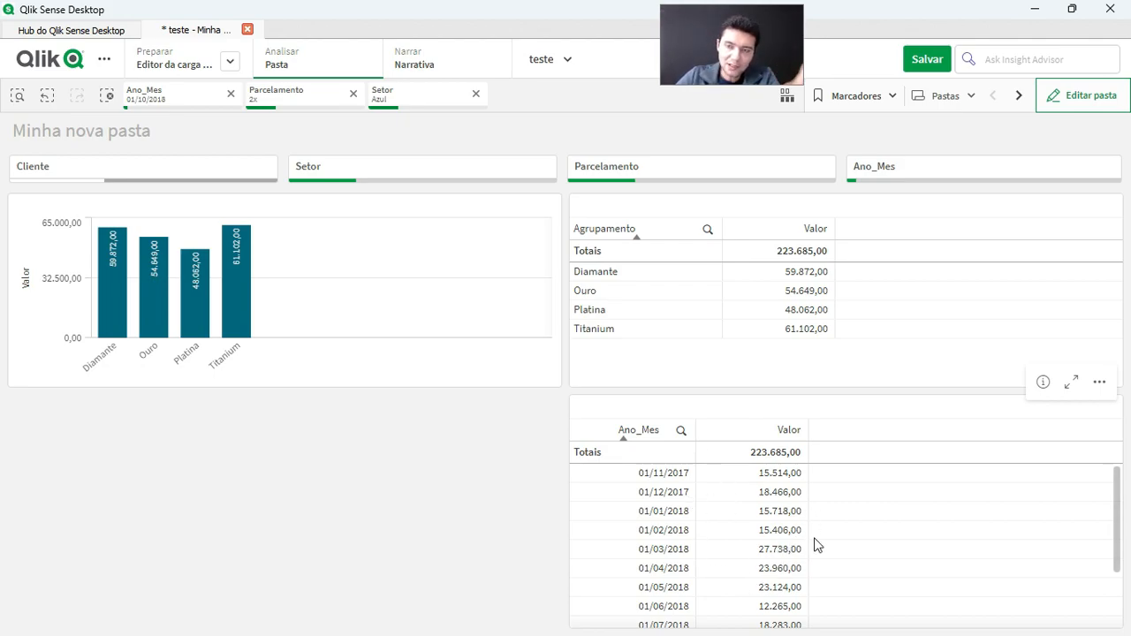
pyautogui.click(1089, 104)
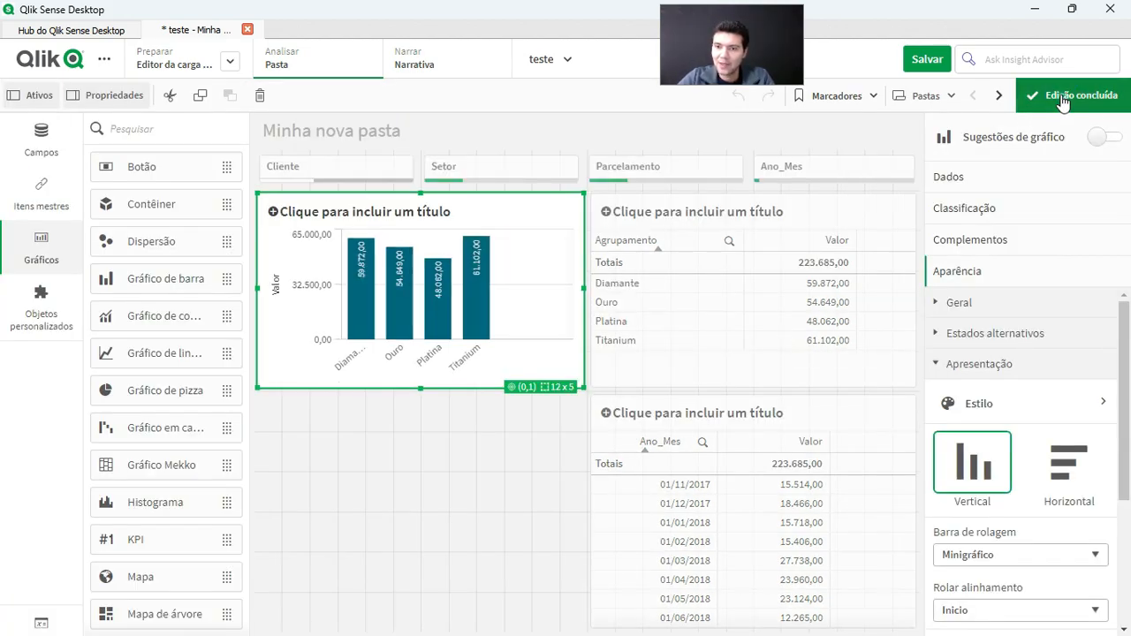
pyautogui.click(1065, 101)
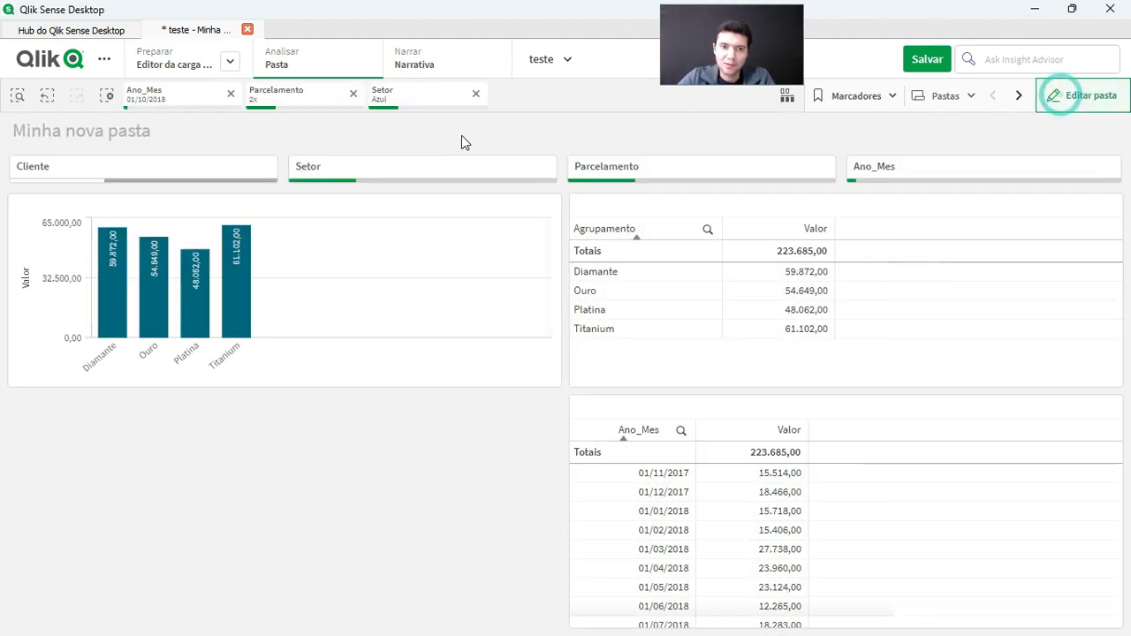
pyautogui.click(354, 94)
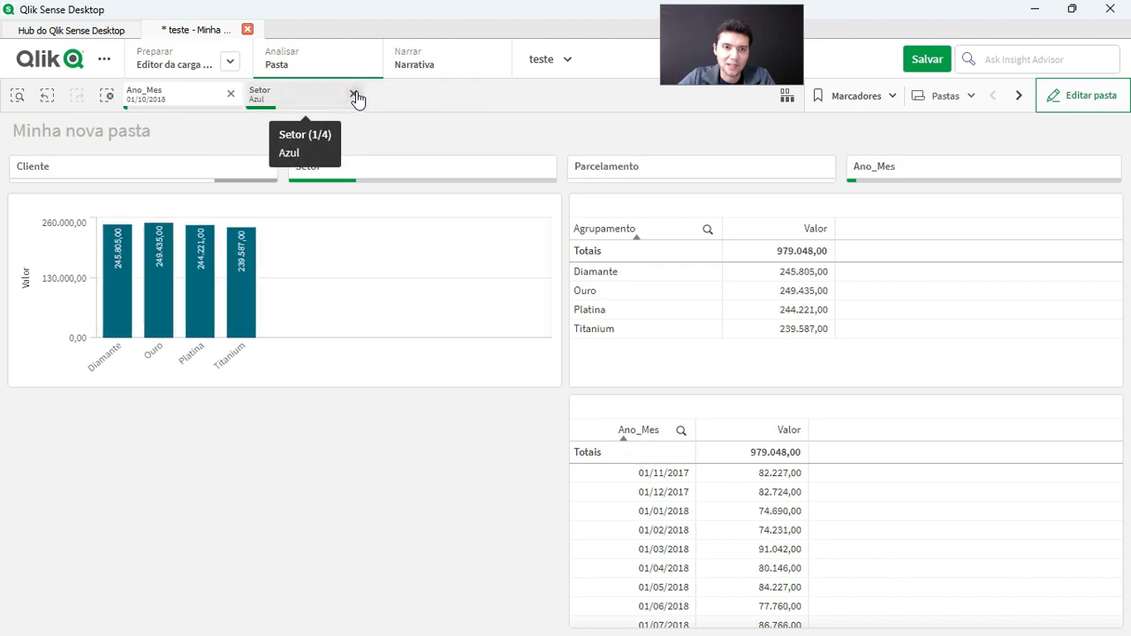
pyautogui.click(354, 94)
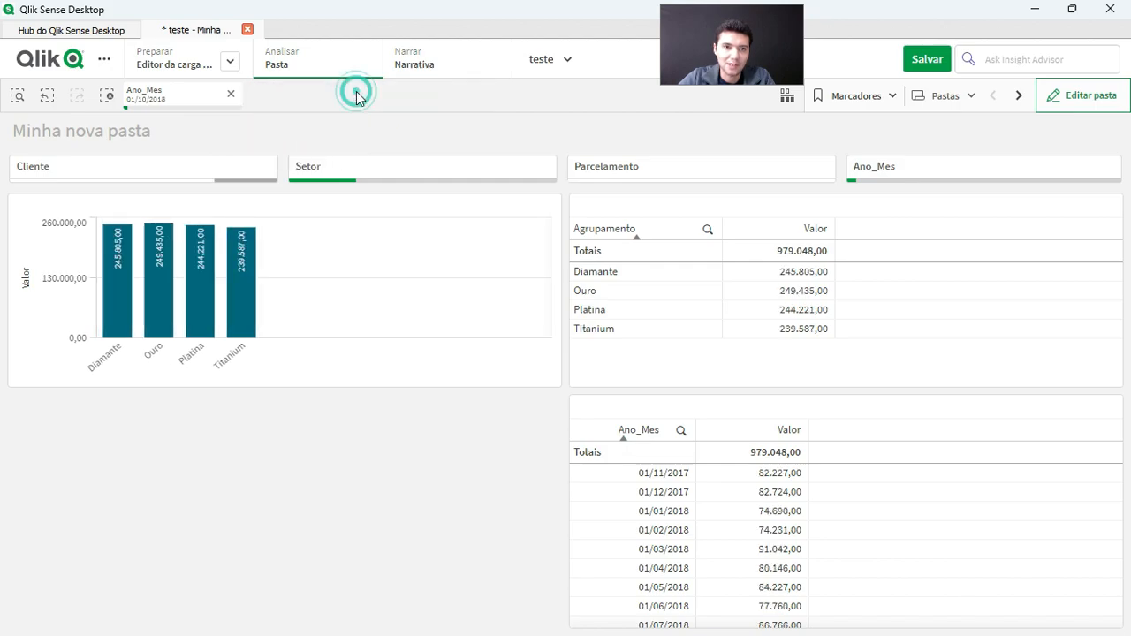
# Step: Copy the Valor total from the Ano_Mes table, put it in a new Notepad document, and return to Qlik Sense
pyautogui.rightClick(792, 455)
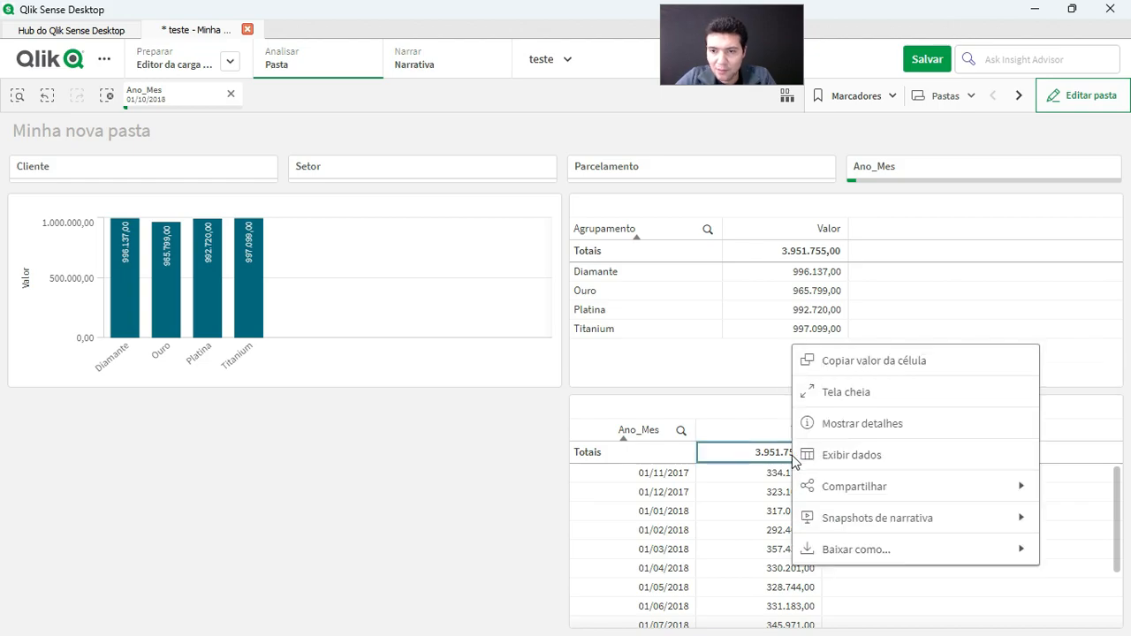
pyautogui.click(865, 367)
pyautogui.press('super+r')
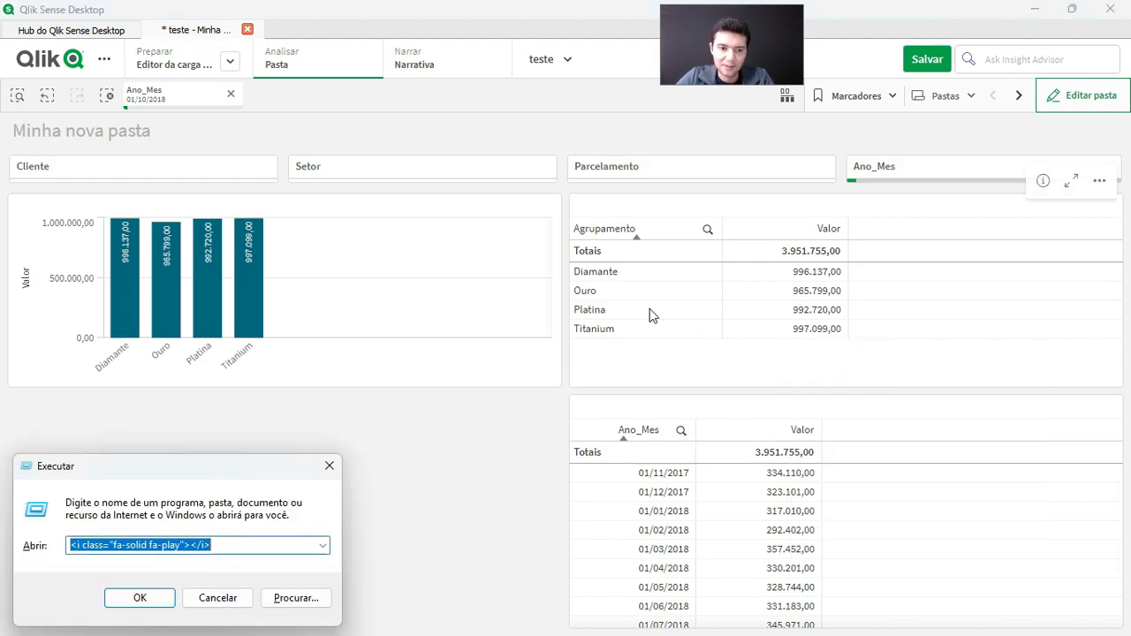
pyautogui.write('notepad')
pyautogui.press('Return')
pyautogui.write('3.951.755,00')
pyautogui.hotkey('alt', 'Tab')
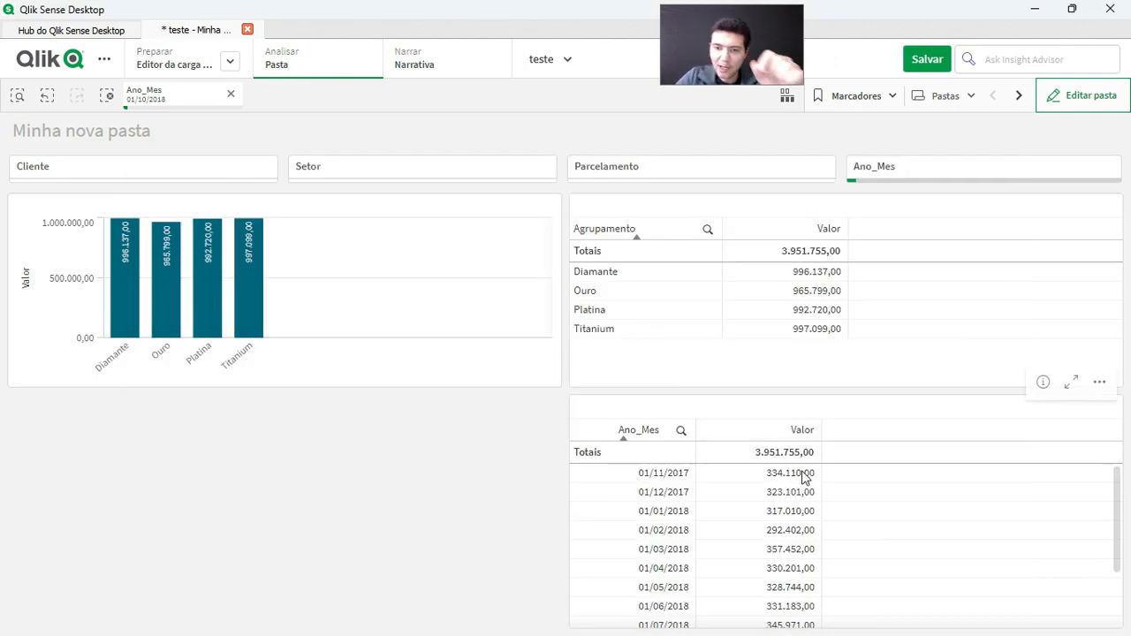
# Step: Expand the Ano_Mes table to full screen and select it in sheet editing mode
pyautogui.scroll(-2, 793, 531)
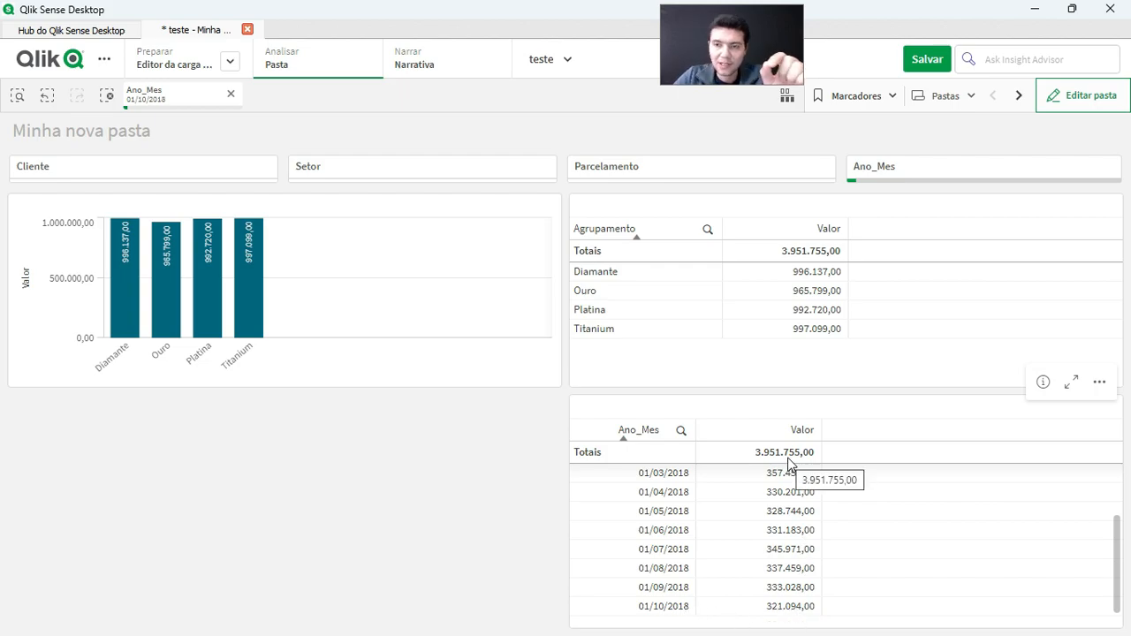
pyautogui.click(1070, 385)
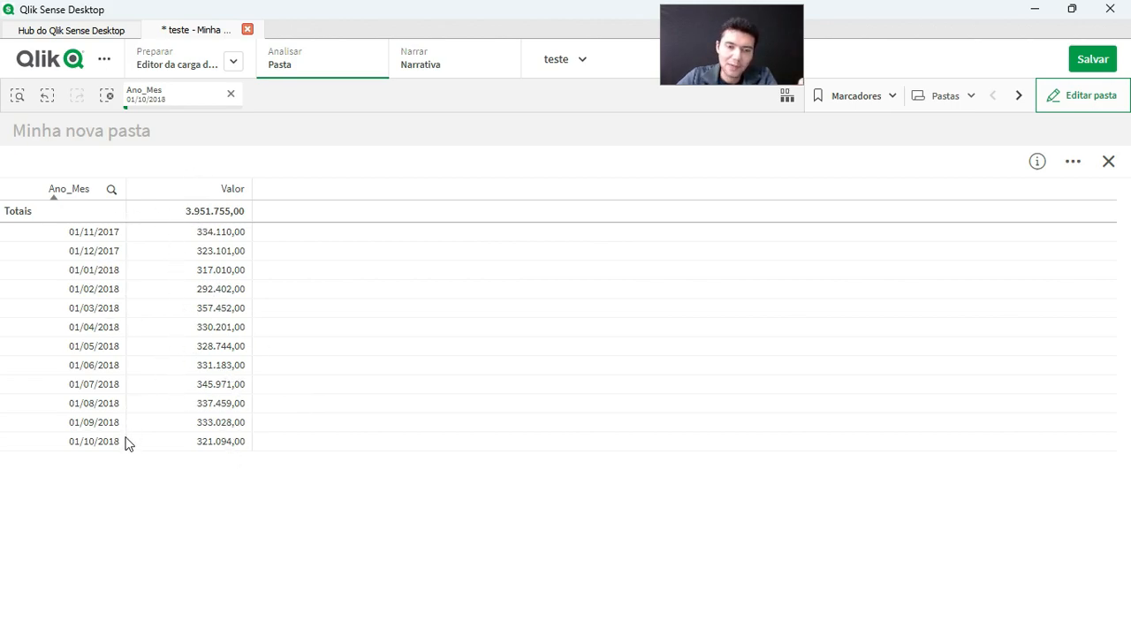
pyautogui.click(1084, 102)
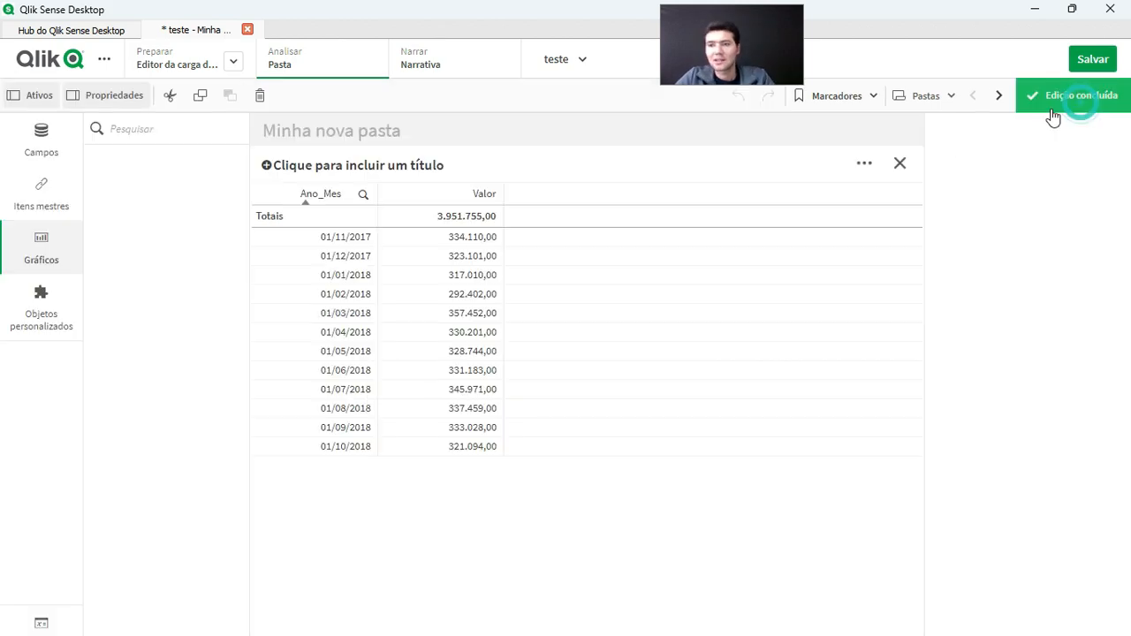
pyautogui.click(780, 345)
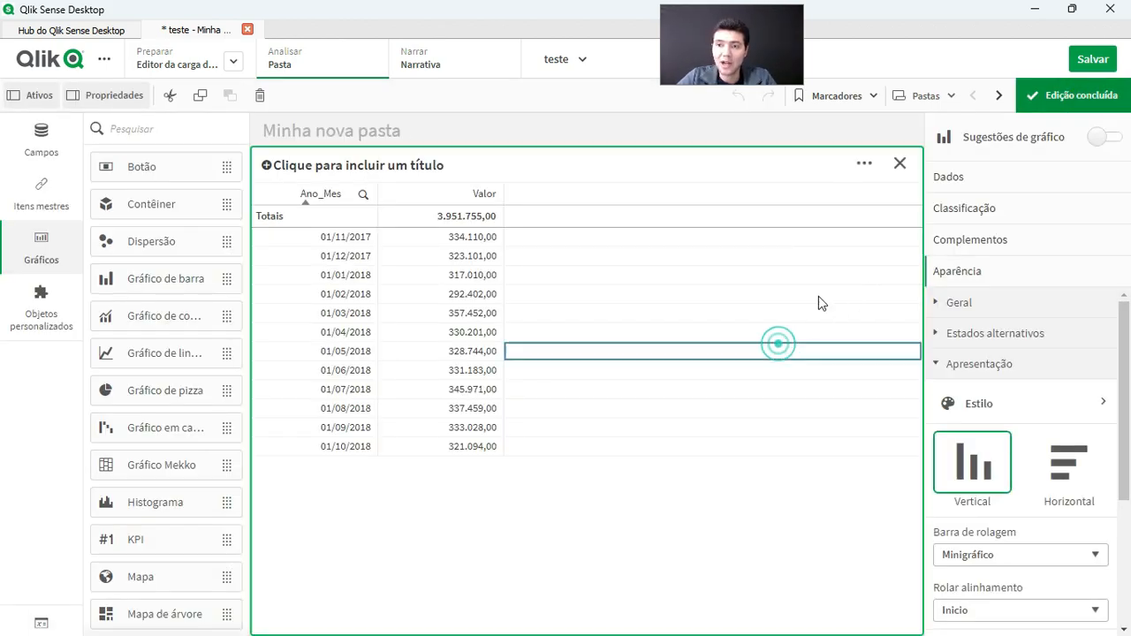
# Step: In the table's Valor column expression, start wrapping the sum in Above, with offset 0 and RowNo() as the count
pyautogui.click(976, 179)
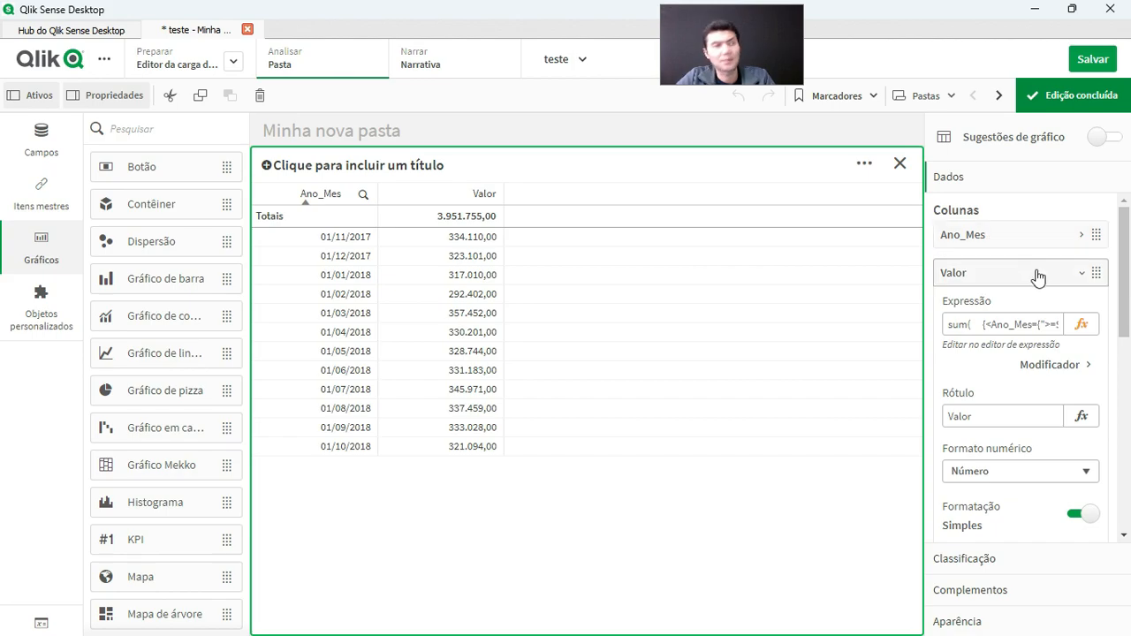
pyautogui.click(1083, 325)
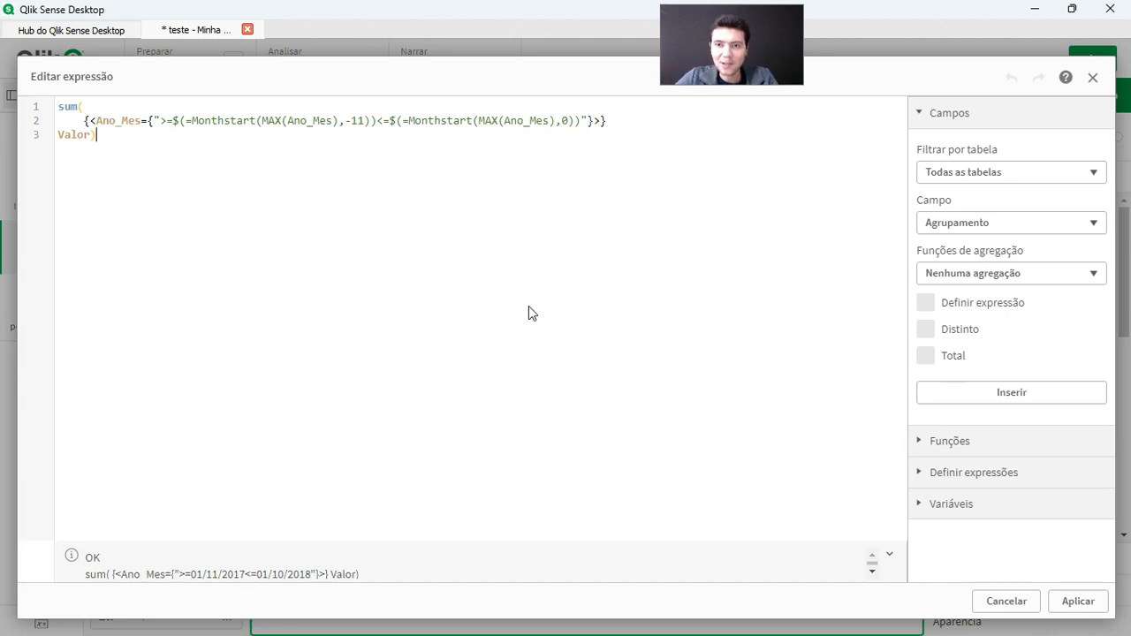
pyautogui.press('Return')
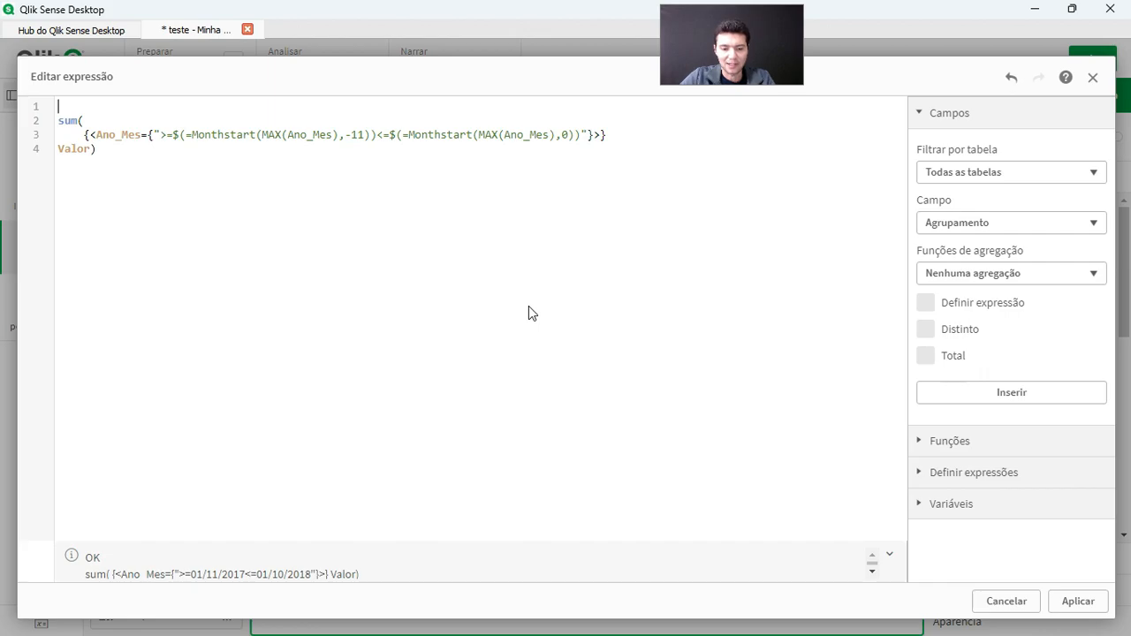
pyautogui.write('Above(')
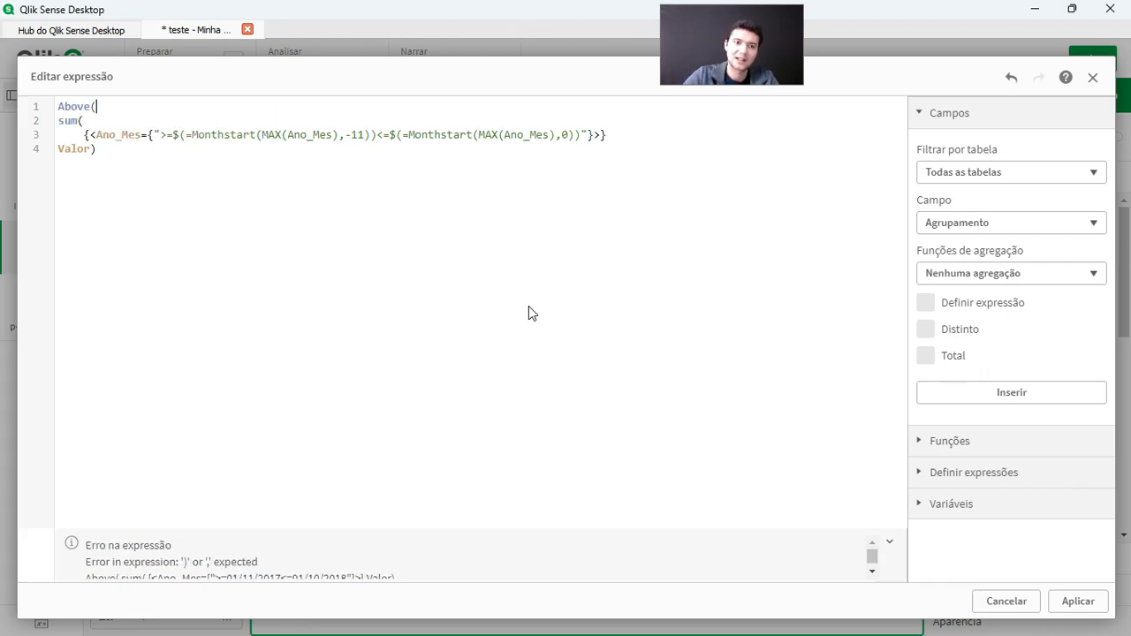
pyautogui.press('Return')
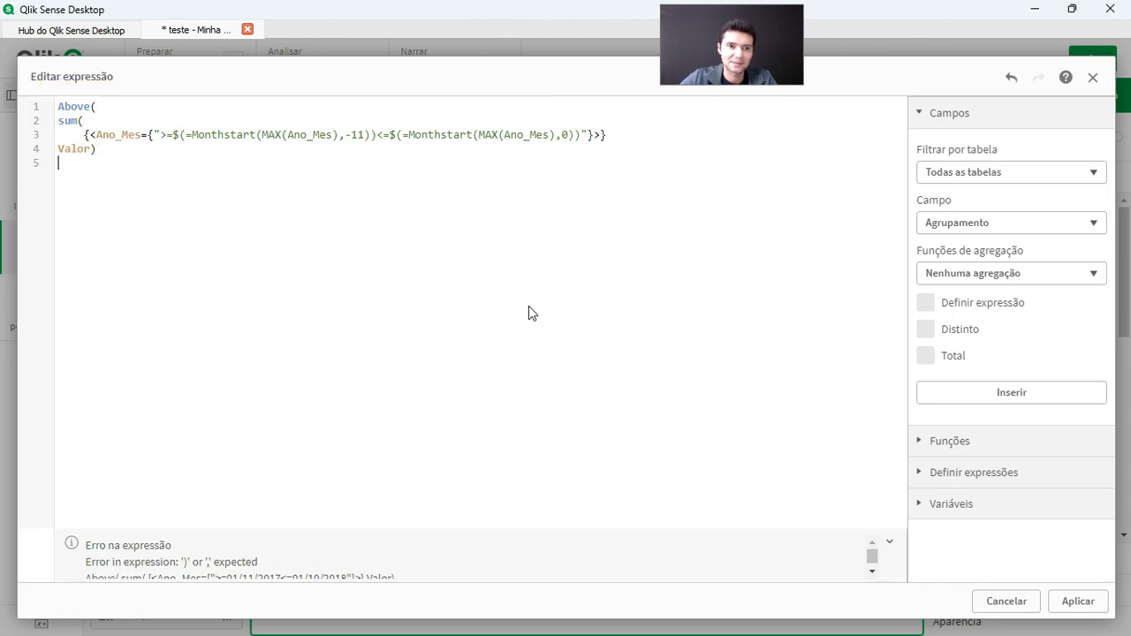
pyautogui.write(',0,')
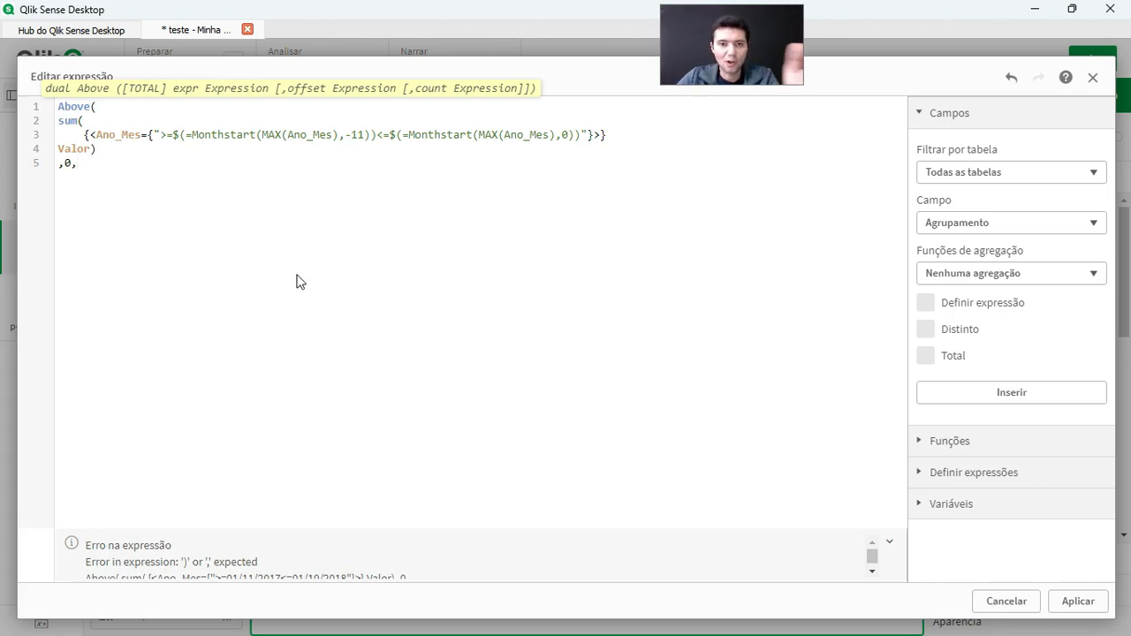
pyautogui.write('ow')
pyautogui.press('Return')
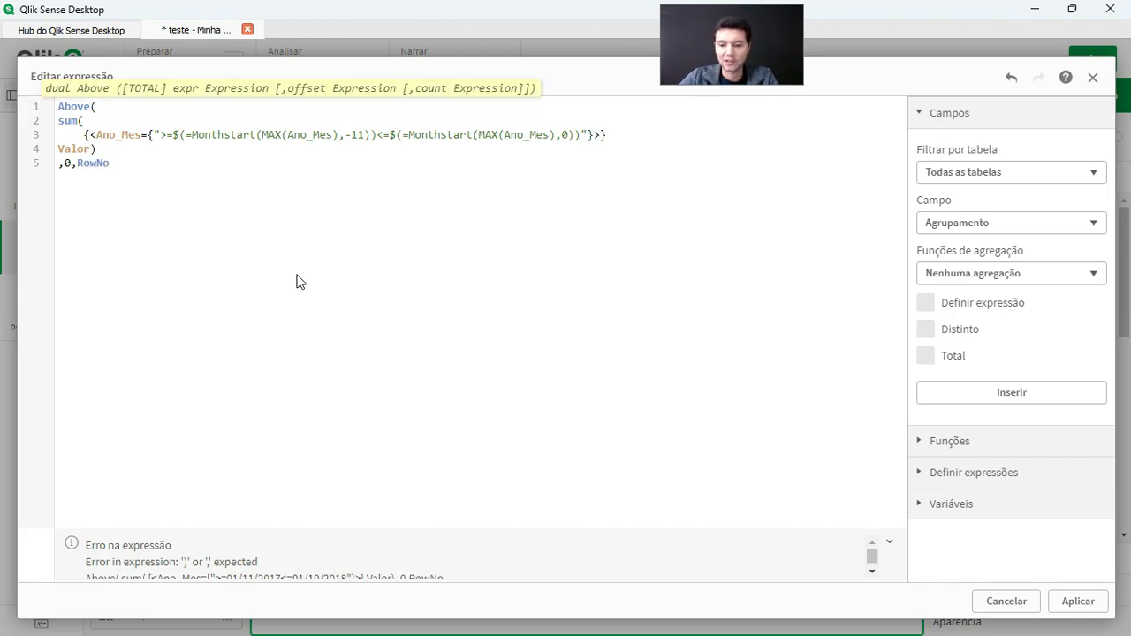
pyautogui.write('()')
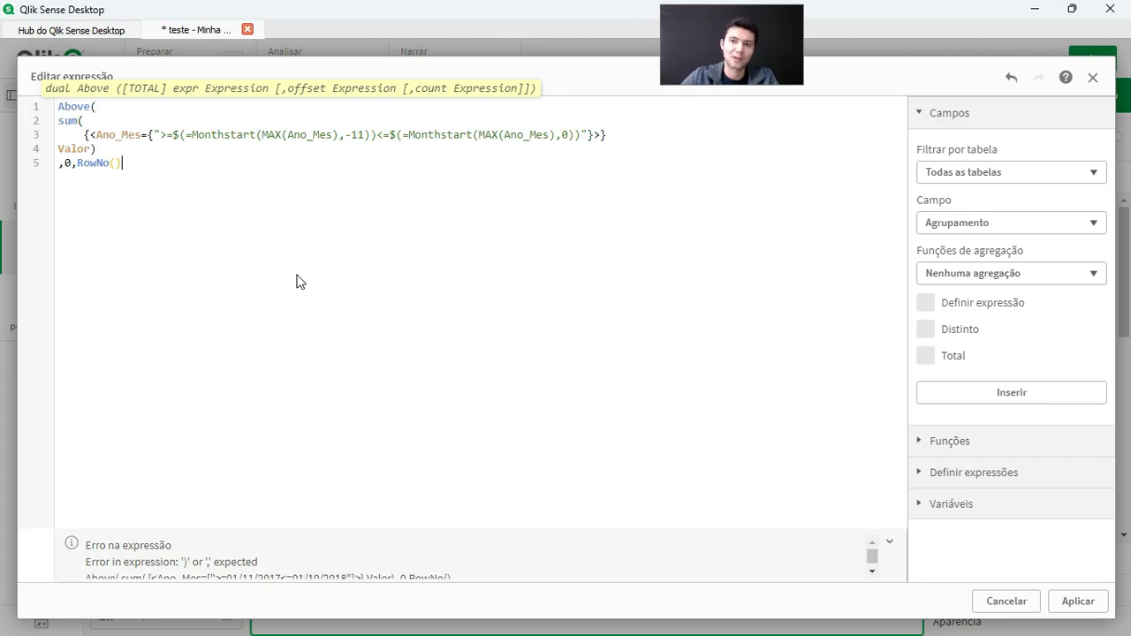
# Step: Replace RowNo() with 12 as the Above count and close the function's parenthesis
pyautogui.press('BackSpace')
pyautogui.press('BackSpace')
pyautogui.press('BackSpace')
pyautogui.press('BackSpace')
pyautogui.press('BackSpace')
pyautogui.write('12')
pyautogui.write(')')
# Step: Put the 0 argument, the 12 argument and the closing parenthesis on separate lines, and indent everything inside Above
pyautogui.press('Left')
pyautogui.press('Left')
pyautogui.press('Left')
pyautogui.press('Left')
pyautogui.press('Return')
pyautogui.press('Right')
pyautogui.press('Right')
pyautogui.press('Return')
pyautogui.press('Up')
pyautogui.press('Up')
pyautogui.press('Up')
pyautogui.press('Up')
pyautogui.press('Up')
pyautogui.hotkey('shift', 'Down')
pyautogui.hotkey('shift', 'Down')
pyautogui.hotkey('shift', 'Down')
pyautogui.hotkey('shift', 'Down')
pyautogui.hotkey('shift', 'Down')
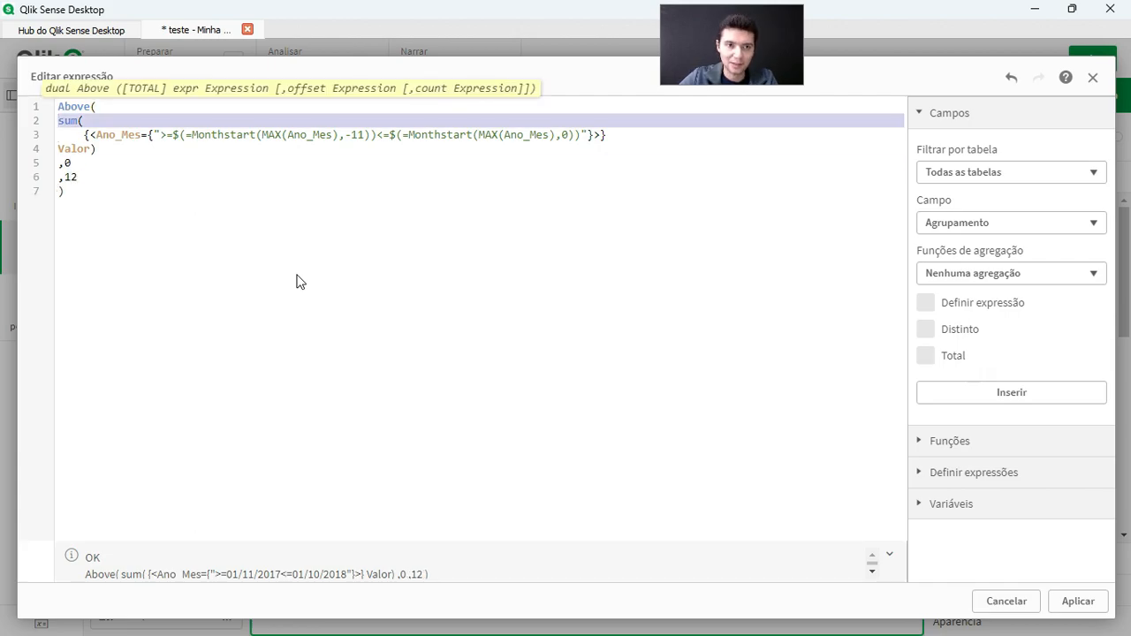
pyautogui.press('Tab')
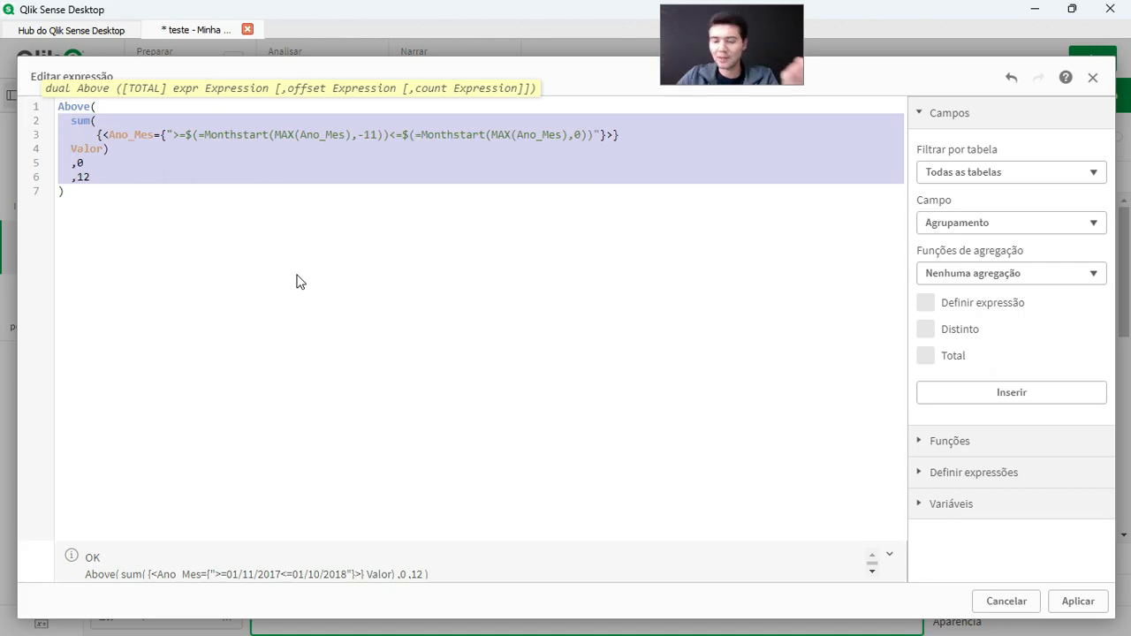
pyautogui.click(344, 246)
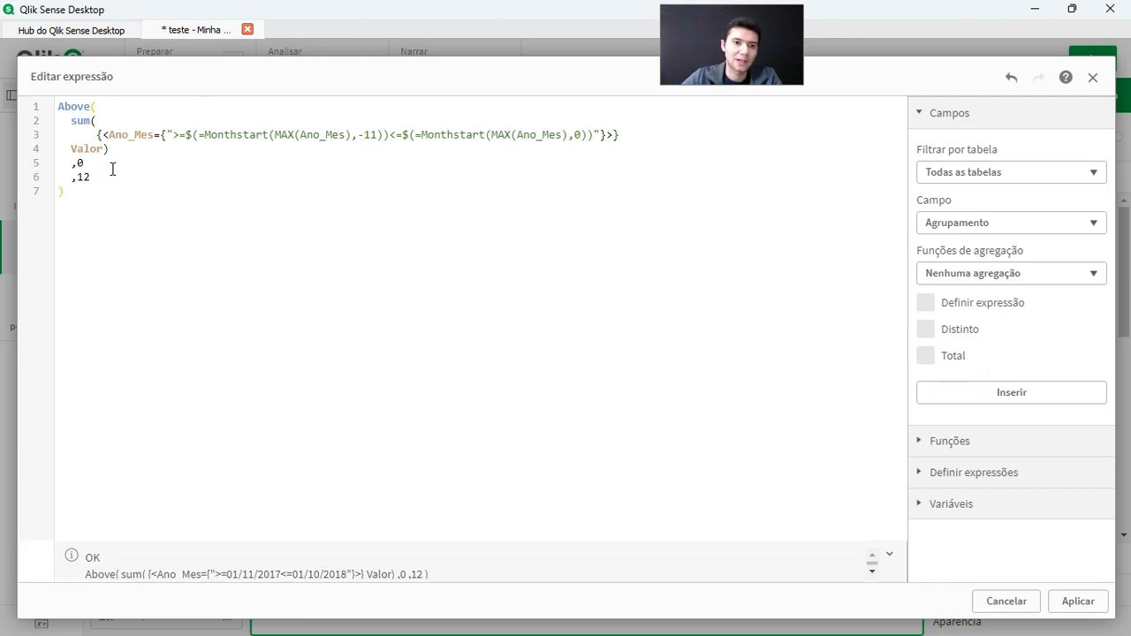
# Step: Wrap the whole Above expression in Rangesum( ), with its opening and closing on their own lines
pyautogui.press('Return')
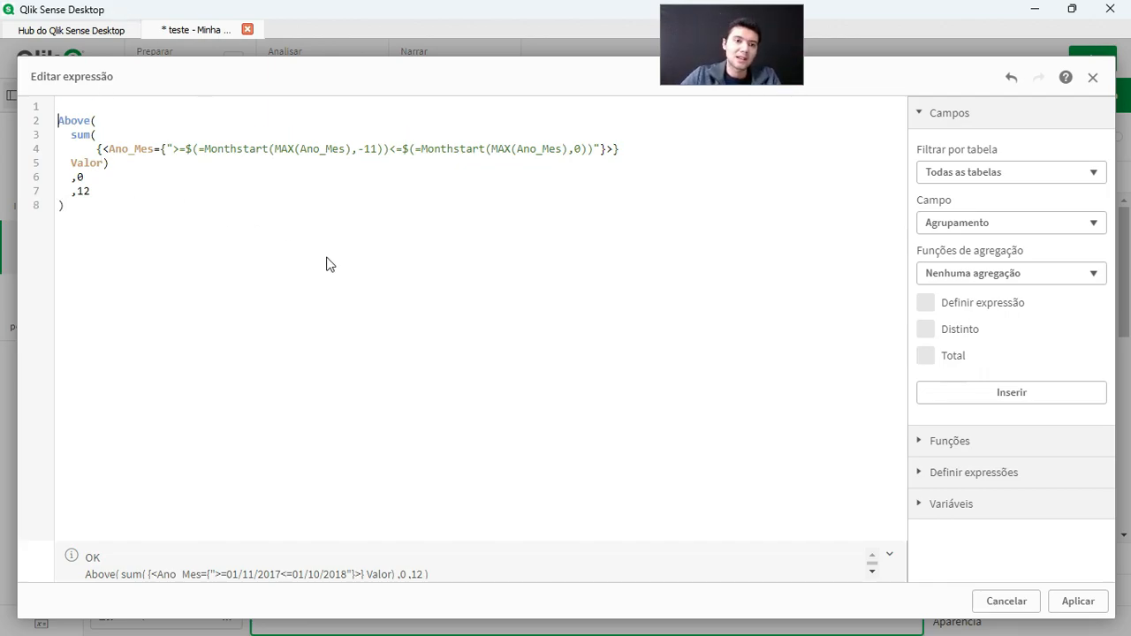
pyautogui.press('Down')
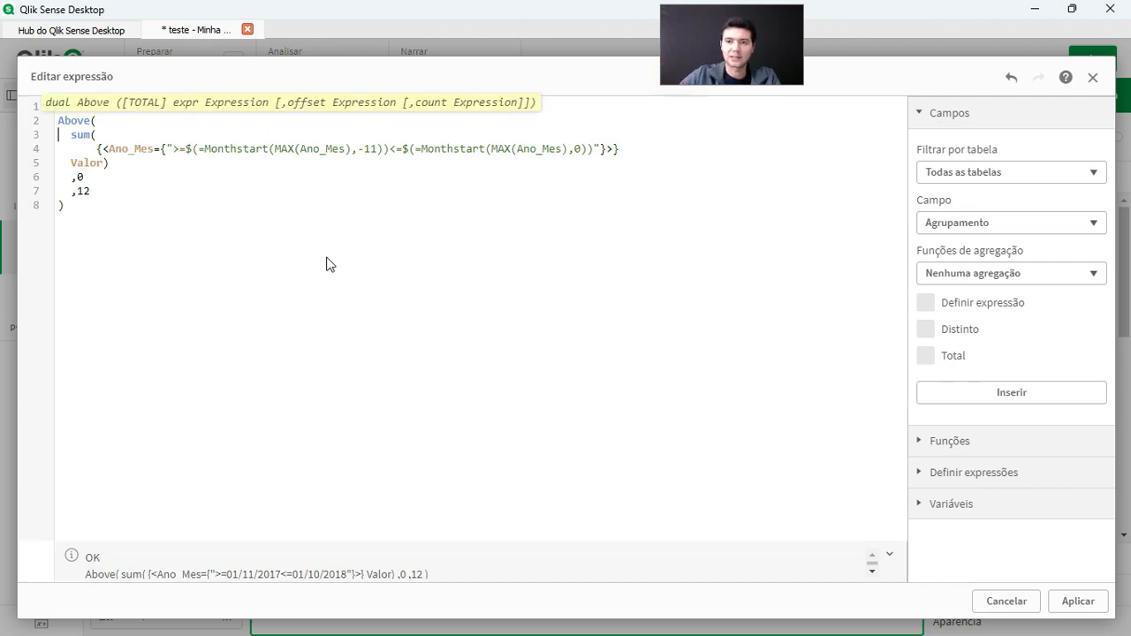
pyautogui.press('Up')
pyautogui.write('R')
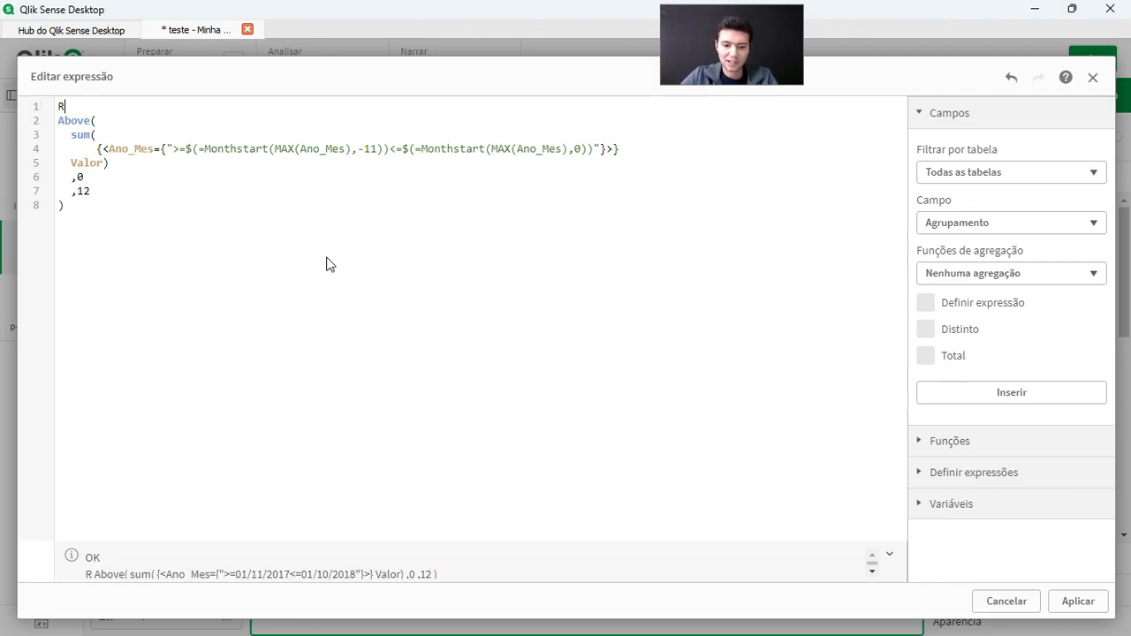
pyautogui.write('angesum')
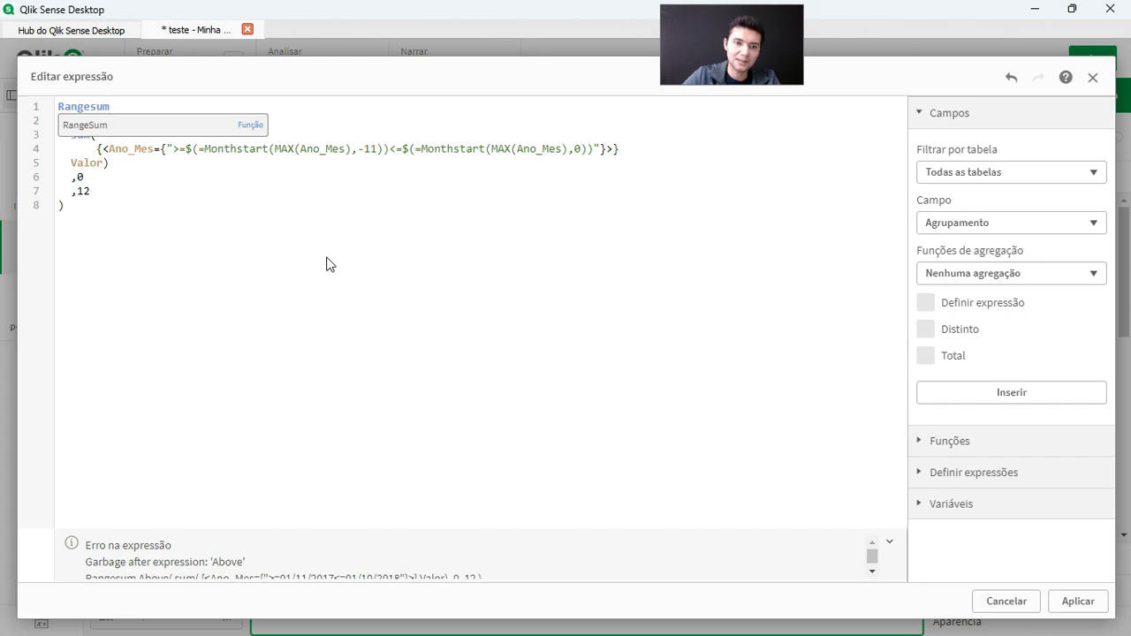
pyautogui.write('(')
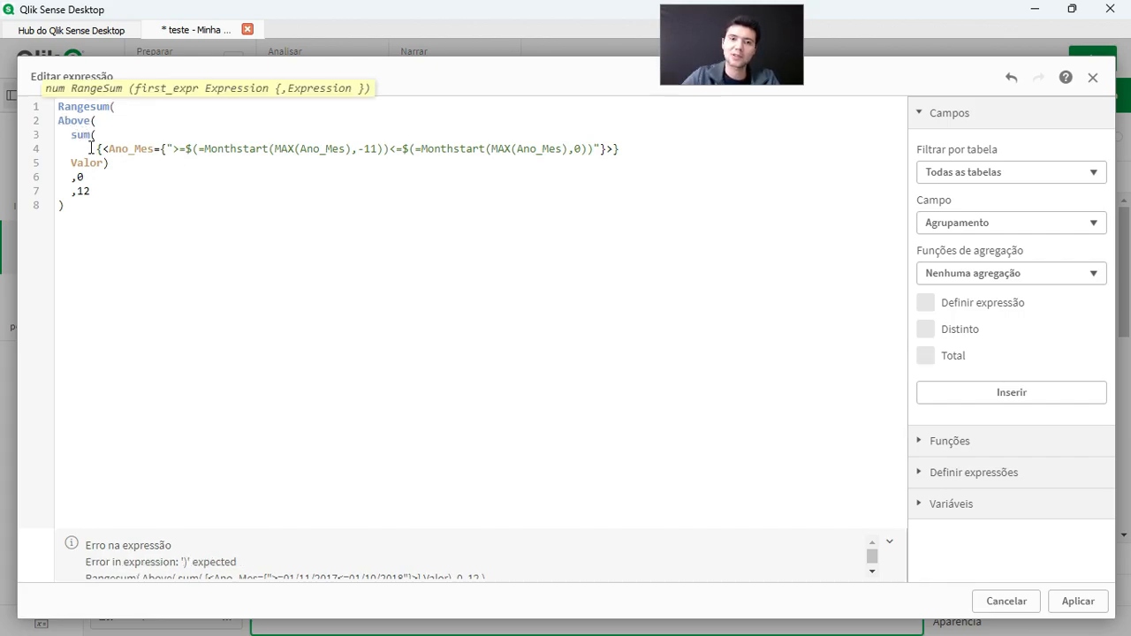
pyautogui.hotkey('ctrl', 'End')
pyautogui.press('Return')
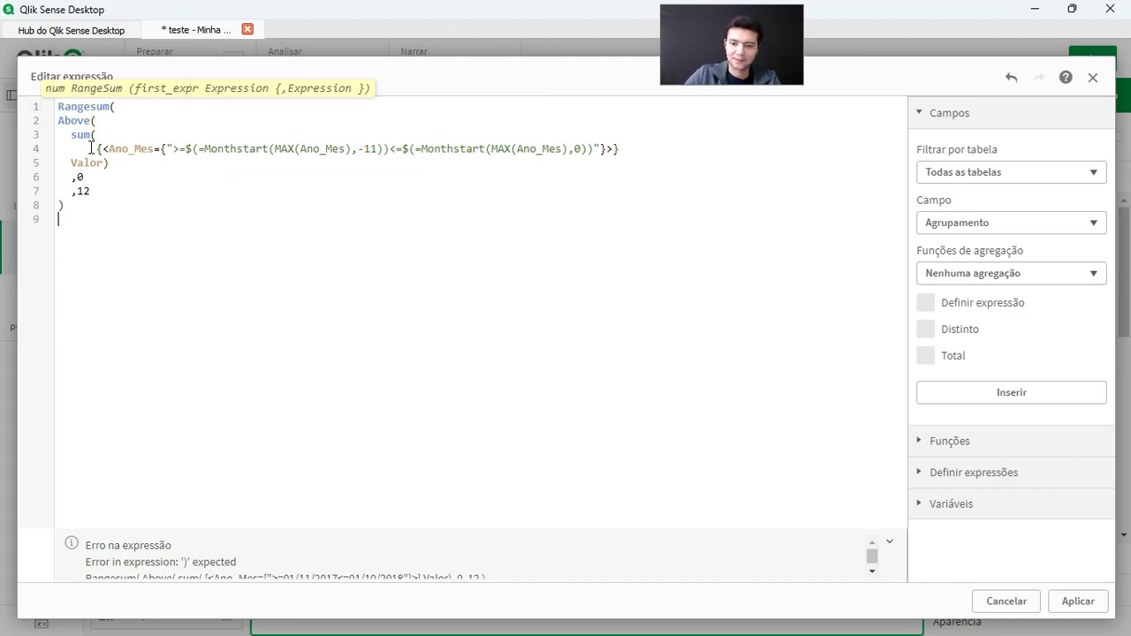
pyautogui.write(')')
# Step: Indent the complete Above block, including its closing parenthesis, by two levels inside Rangesum
pyautogui.press('Up')
pyautogui.hotkey('shift', 'Up')
pyautogui.hotkey('shift', 'Up')
pyautogui.hotkey('shift', 'Up')
pyautogui.hotkey('shift', 'Up')
pyautogui.hotkey('shift', 'Up')
pyautogui.hotkey('shift', 'Up')
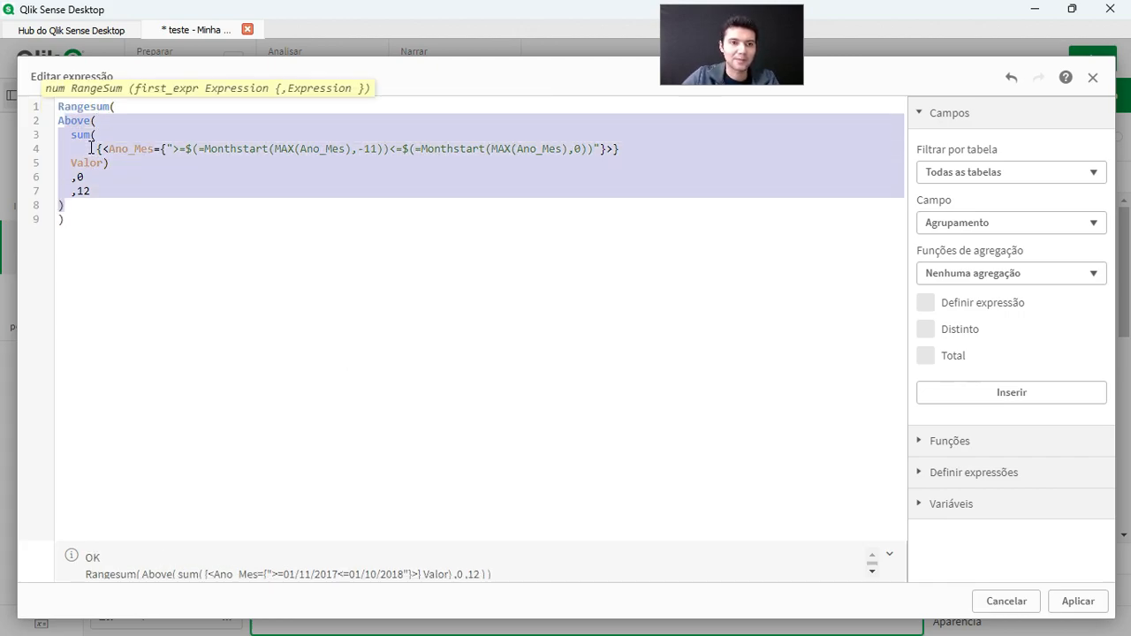
pyautogui.click(67, 136)
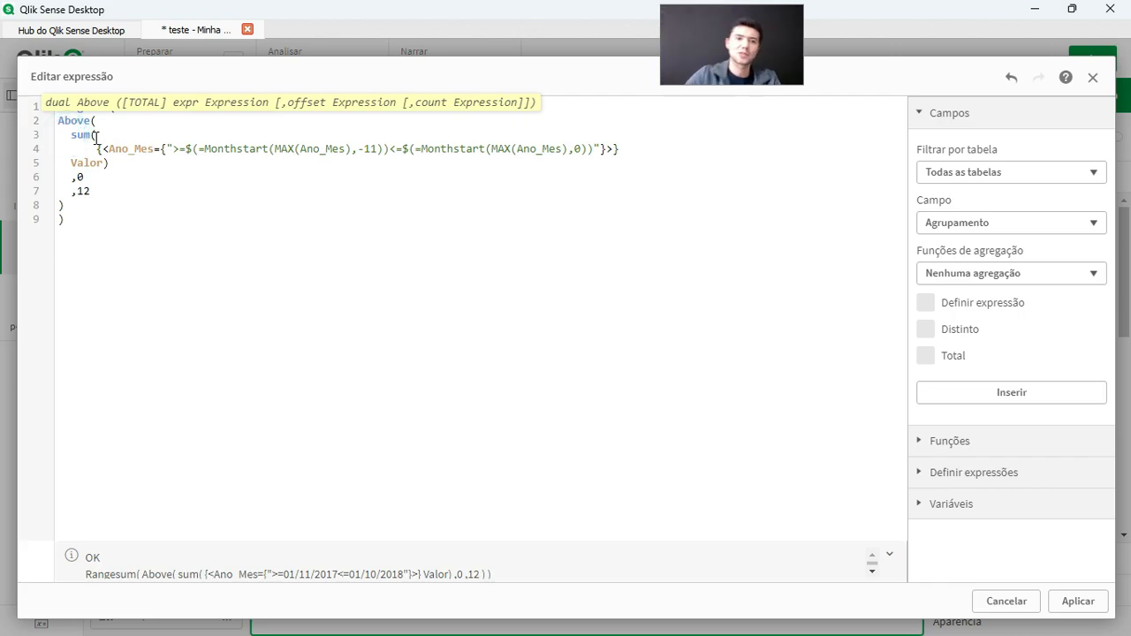
pyautogui.click(182, 200)
pyautogui.click(123, 164)
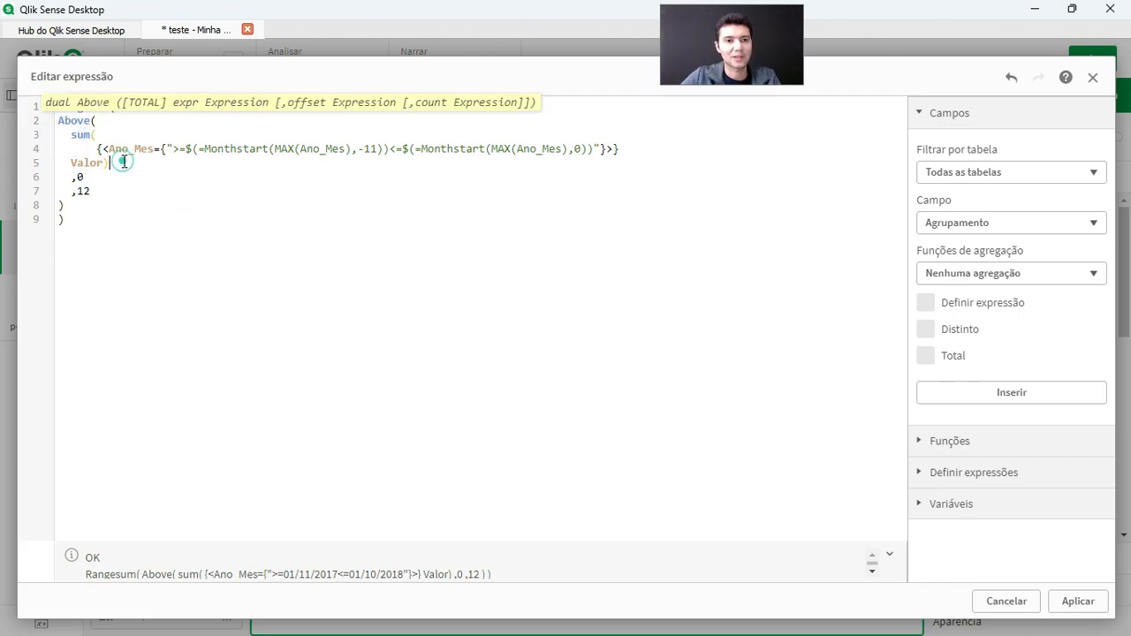
pyautogui.click(118, 107)
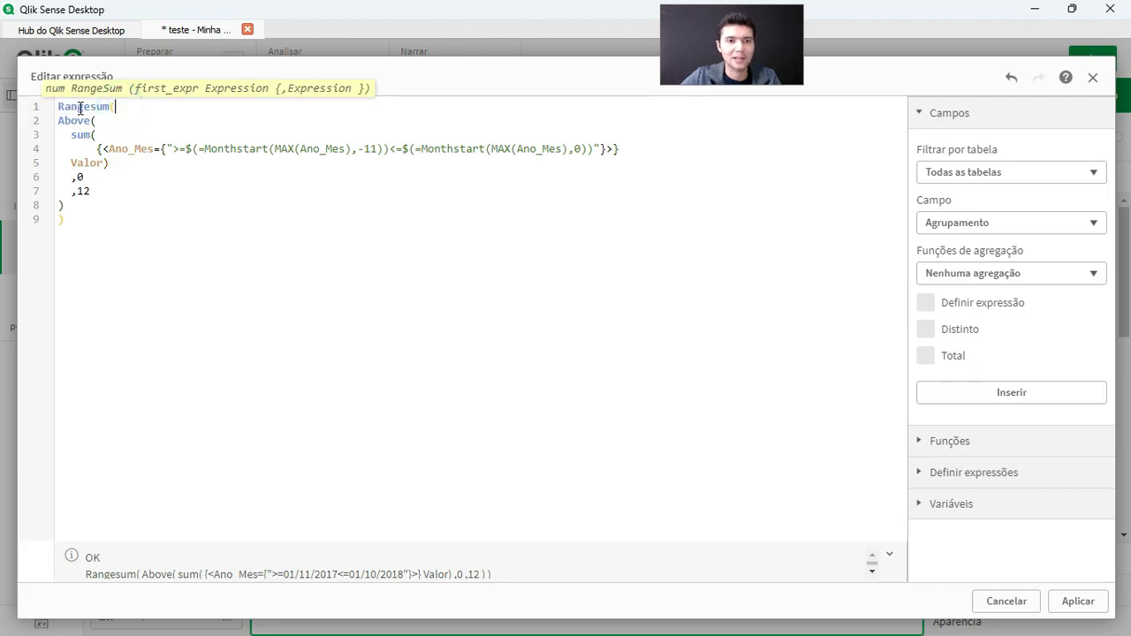
pyautogui.click(58, 119)
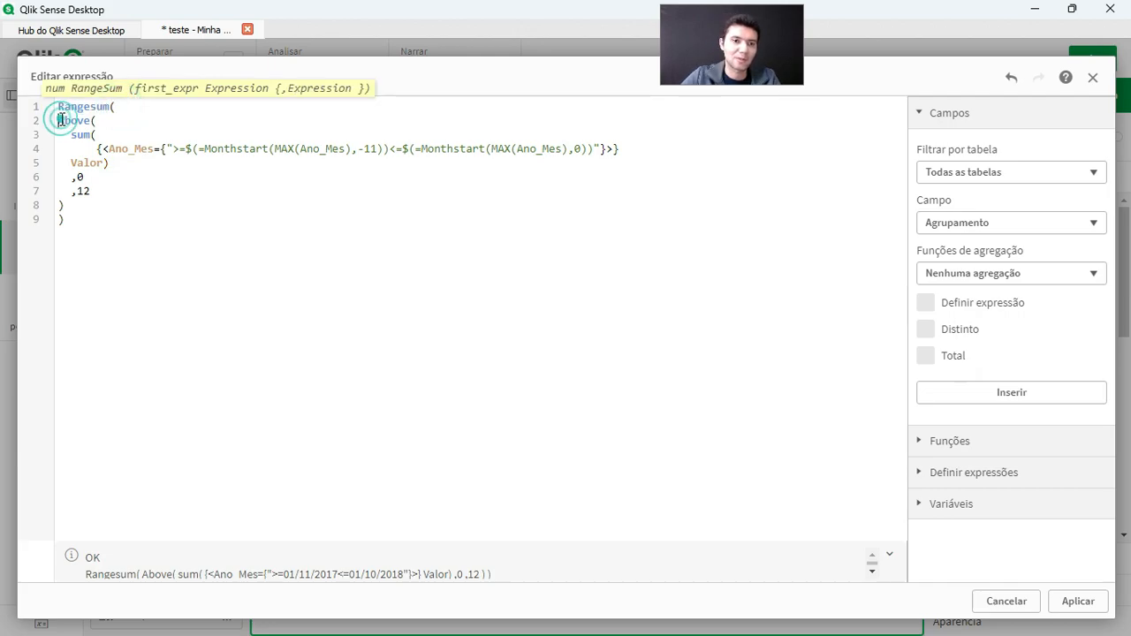
pyautogui.hotkey('shift', 'Down')
pyautogui.hotkey('shift', 'Down')
pyautogui.hotkey('shift', 'Down')
pyautogui.hotkey('shift', 'Down')
pyautogui.hotkey('shift', 'Down')
pyautogui.hotkey('shift', 'Down')
pyautogui.hotkey('shift', 'Down')
pyautogui.hotkey('shift', 'Up')
pyautogui.hotkey('shift', 'Down')
pyautogui.press('Tab')
pyautogui.press('Tab')
pyautogui.click(181, 173)
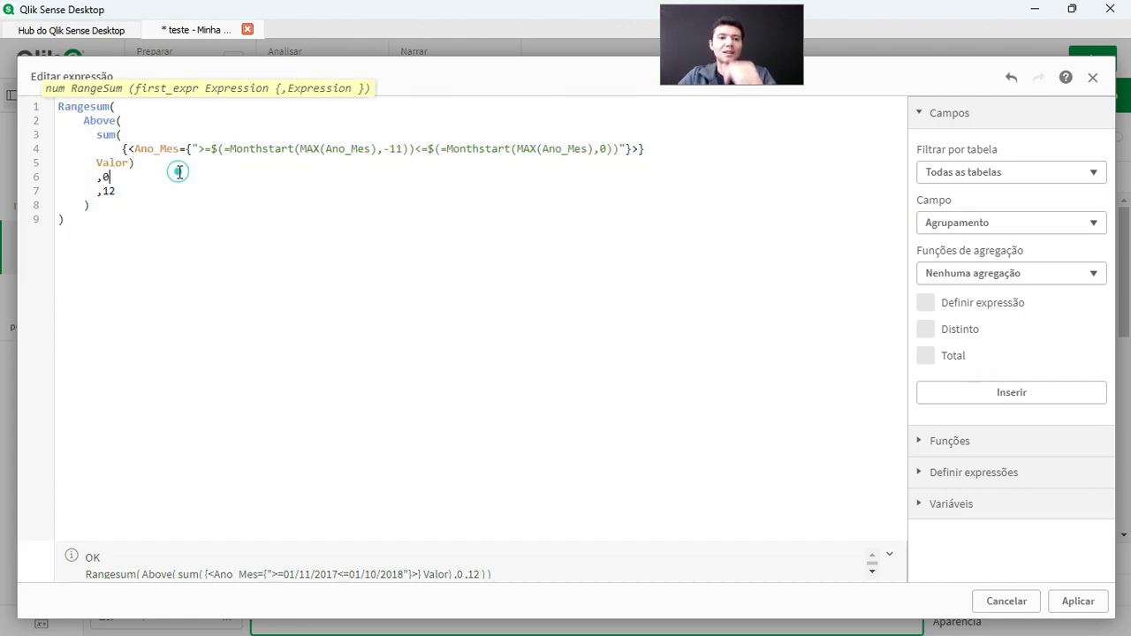
# Step: Apply the Rangesum expression, compare the last accumulated Valor with the total saved in Notepad, and return to Qlik Sense
pyautogui.click(1079, 601)
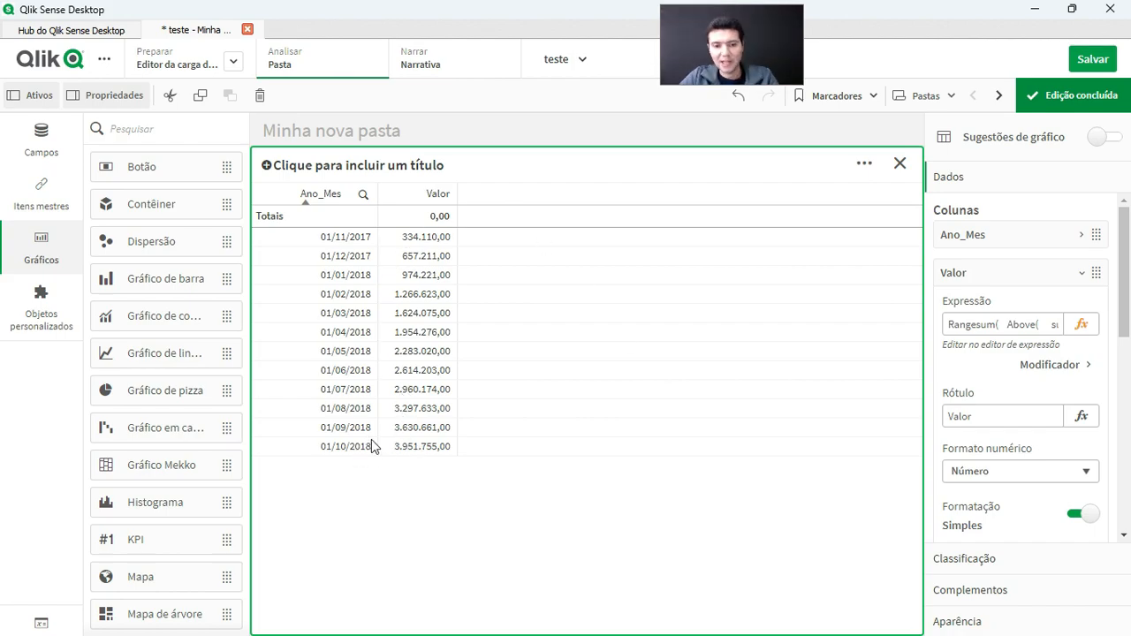
pyautogui.hotkey('alt', 'Tab')
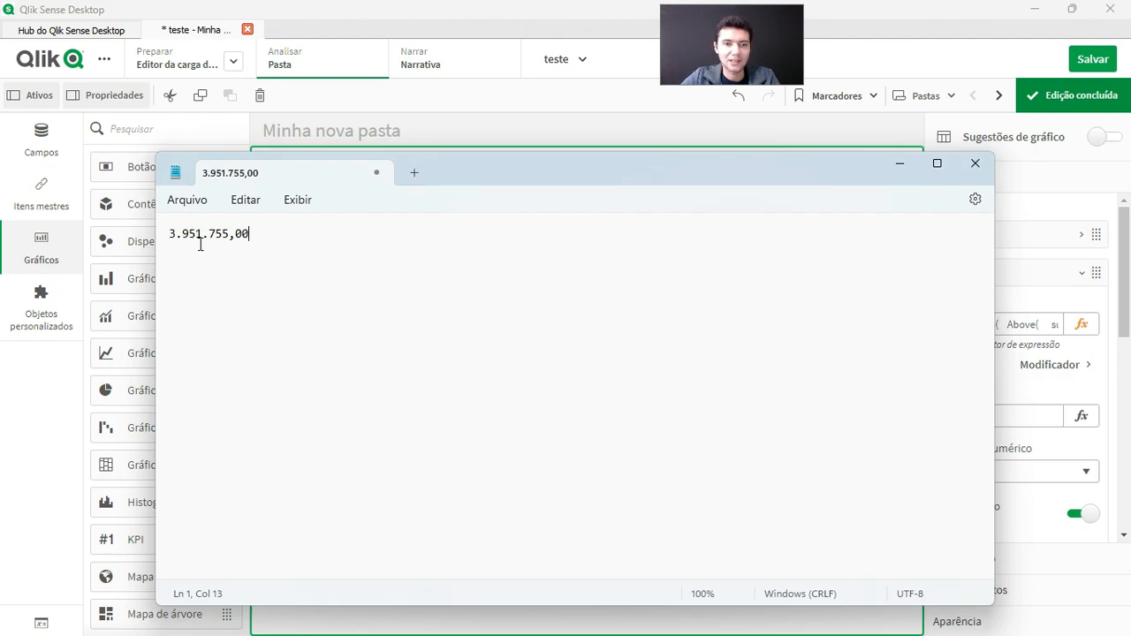
pyautogui.hotkey('alt', 'Tab')
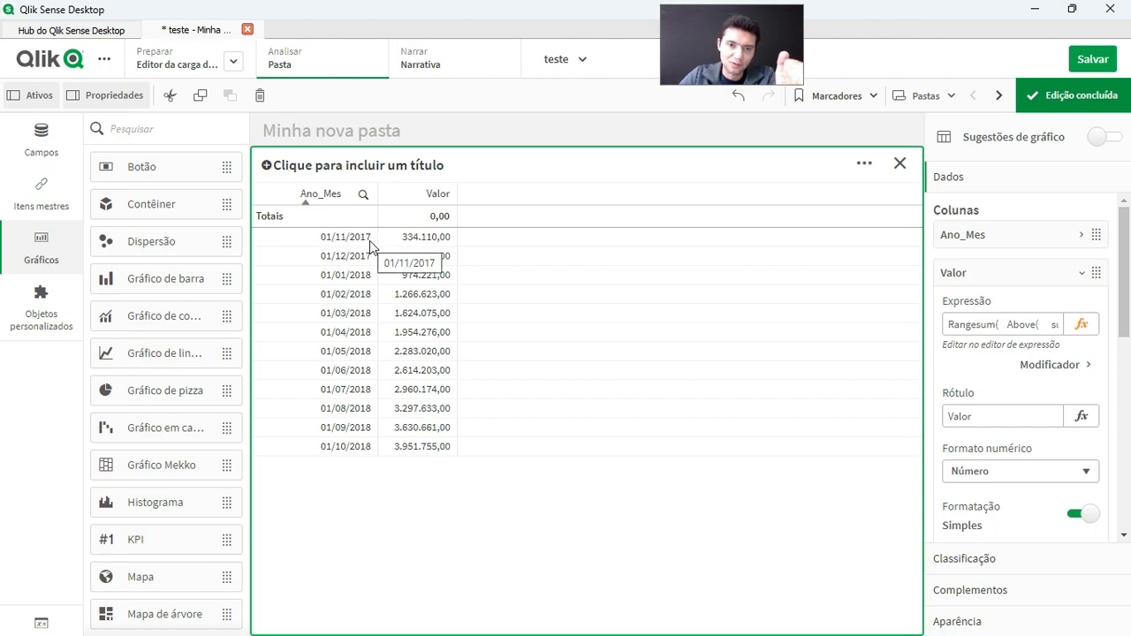
# Step: Change the first Monthstart offset in the Valor expression to -23, apply it, and finish editing the sheet to review the accumulated months
pyautogui.click(1080, 326)
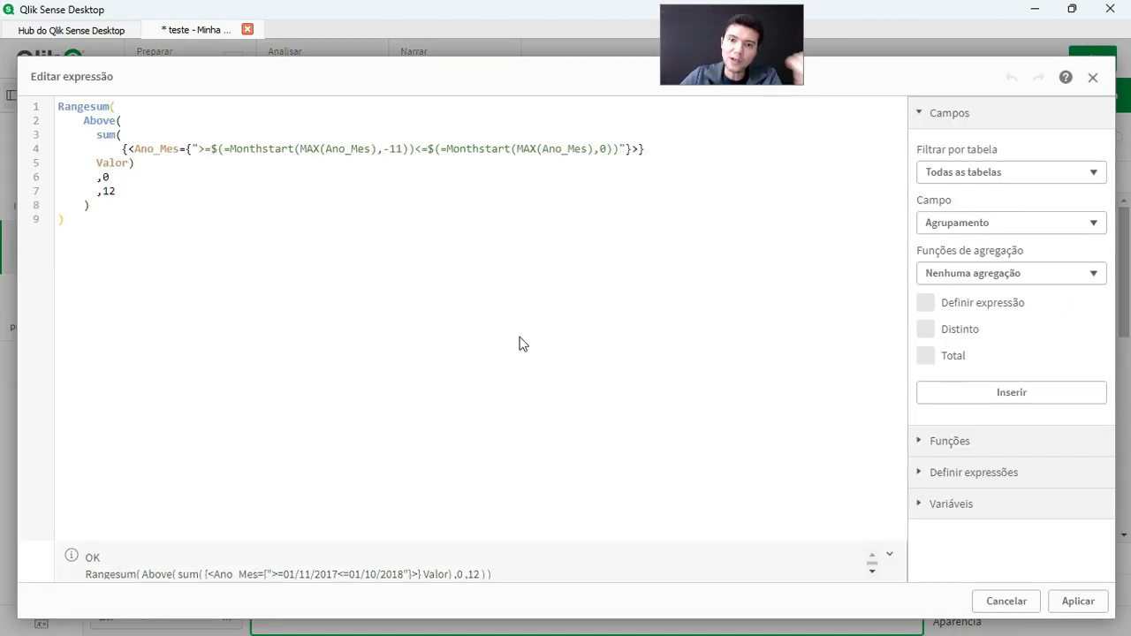
pyautogui.click(400, 149)
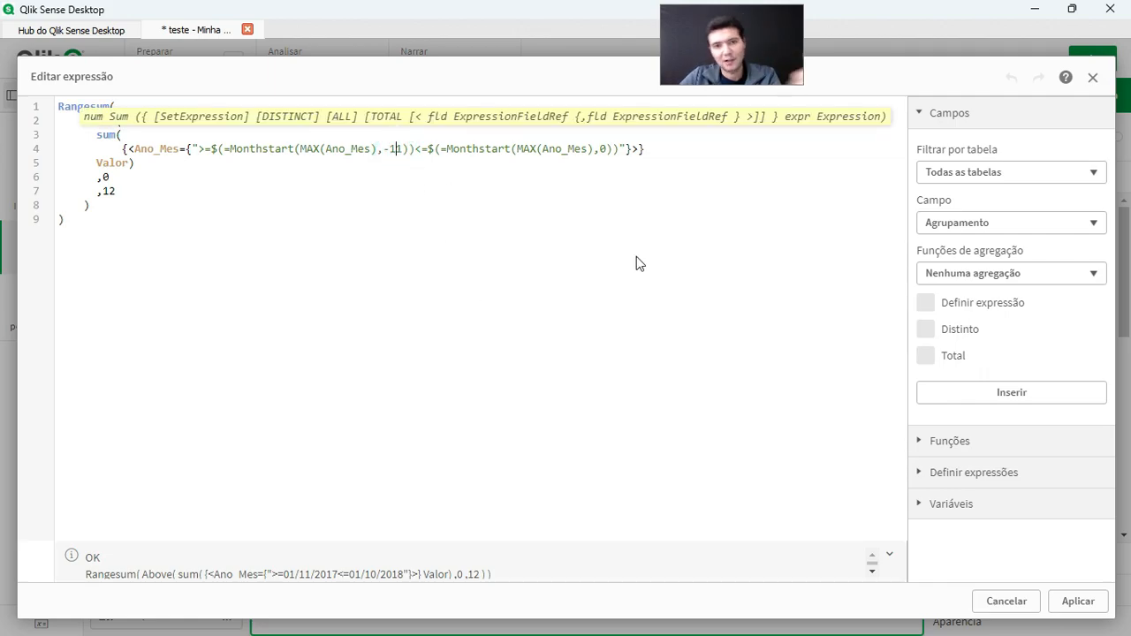
pyautogui.press('BackSpace')
pyautogui.press('BackSpace')
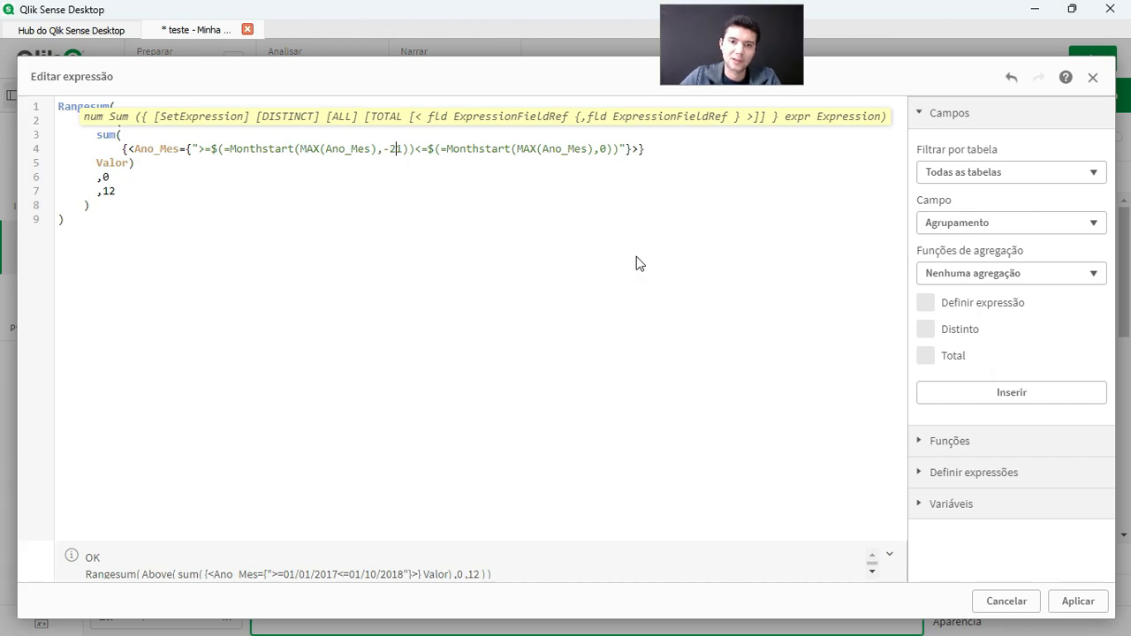
pyautogui.write('23')
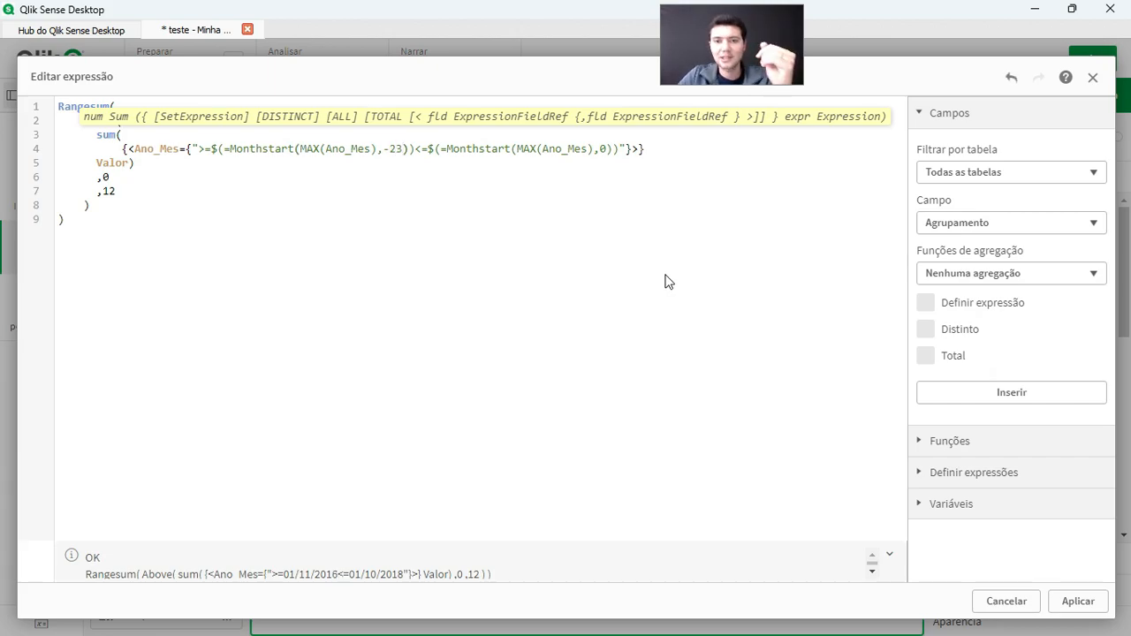
pyautogui.click(1079, 602)
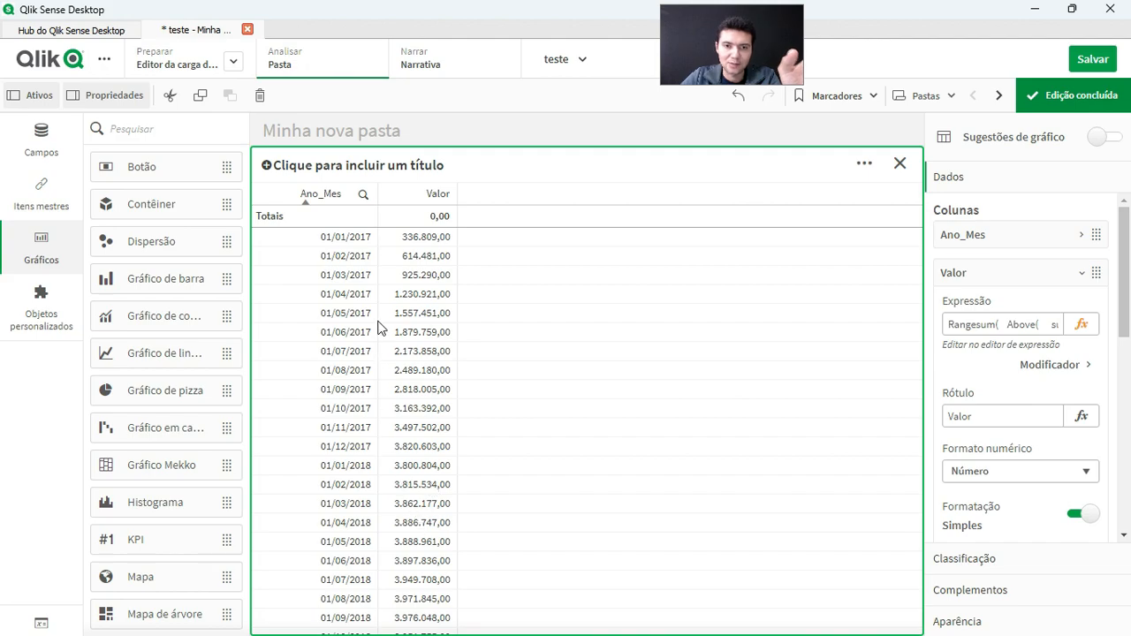
pyautogui.click(1080, 96)
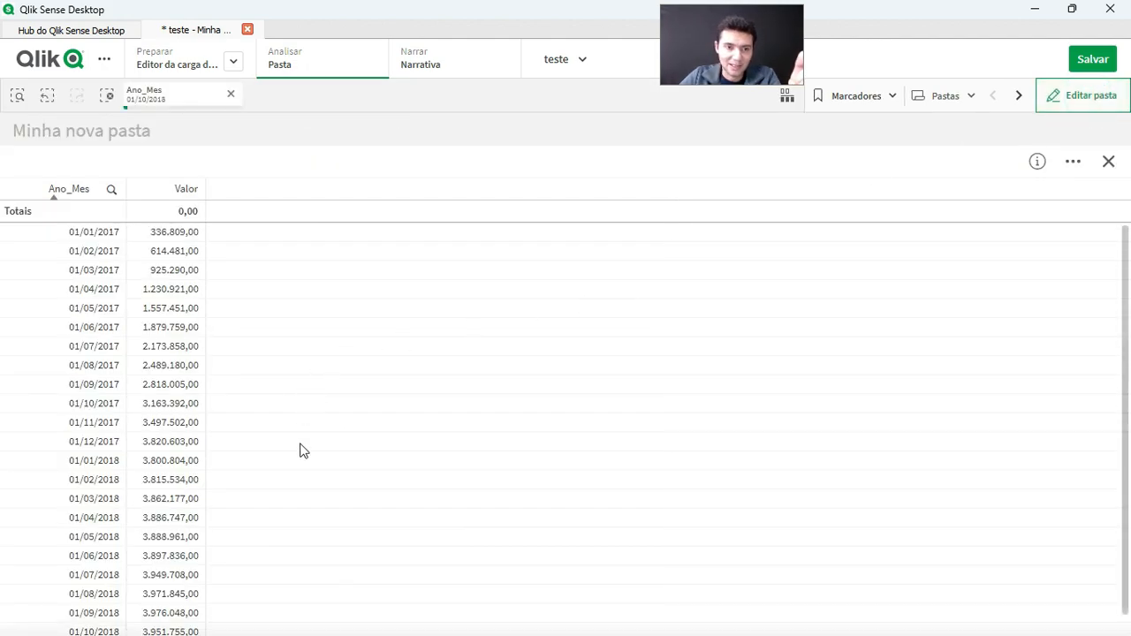
pyautogui.scroll(-1, 301, 449)
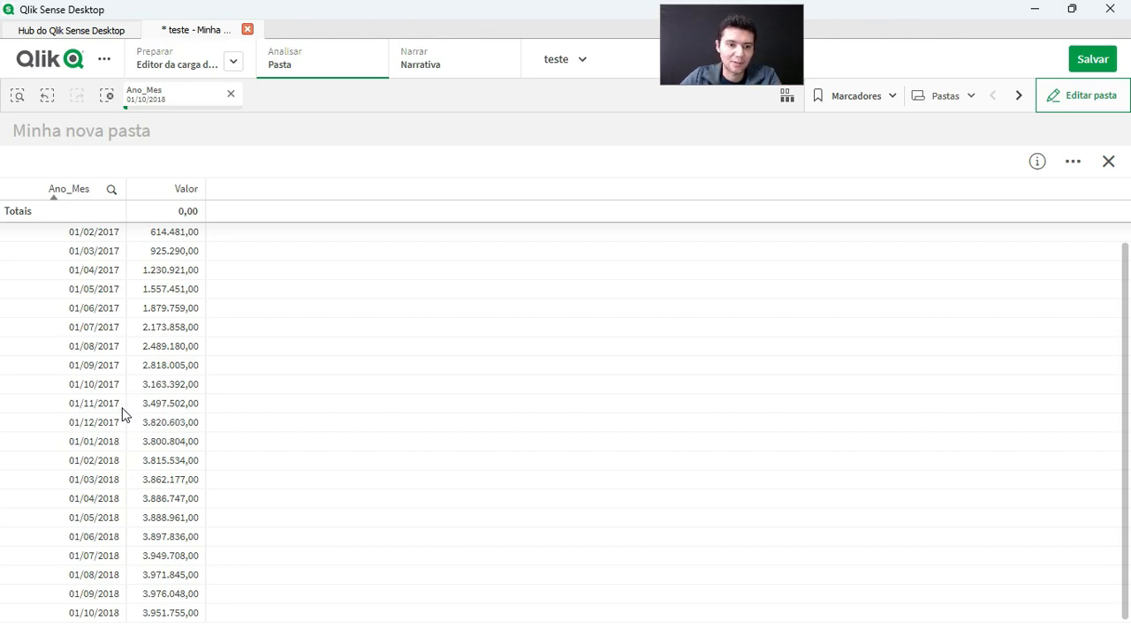
# Step: Return the sheet to edit mode and review the Rangesum expression of the Valor column
pyautogui.click(1076, 113)
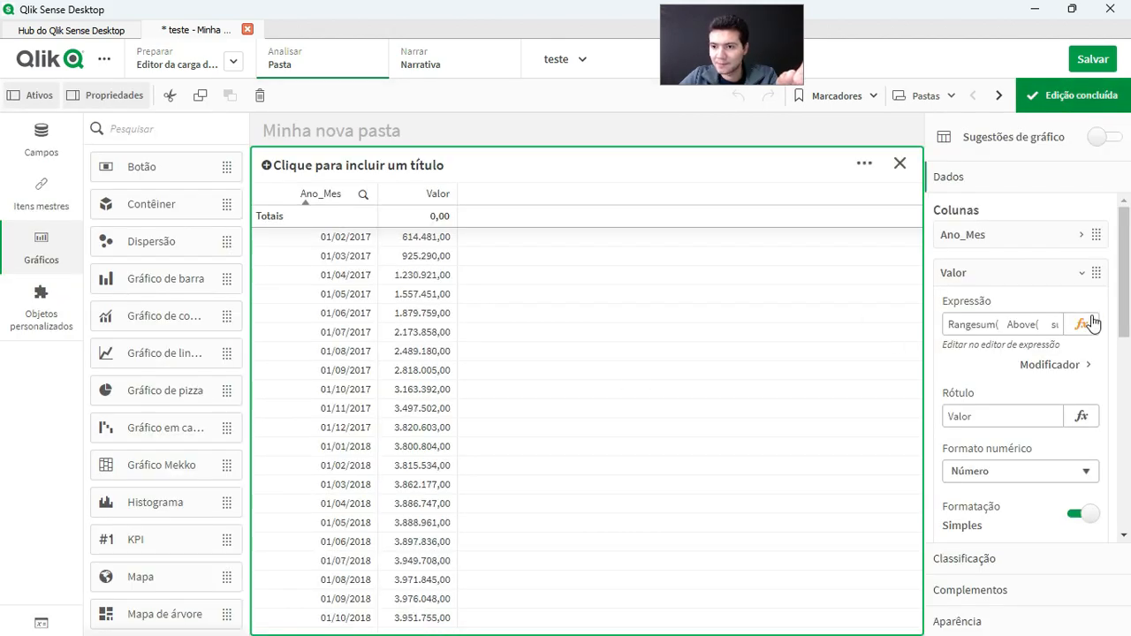
pyautogui.click(1082, 325)
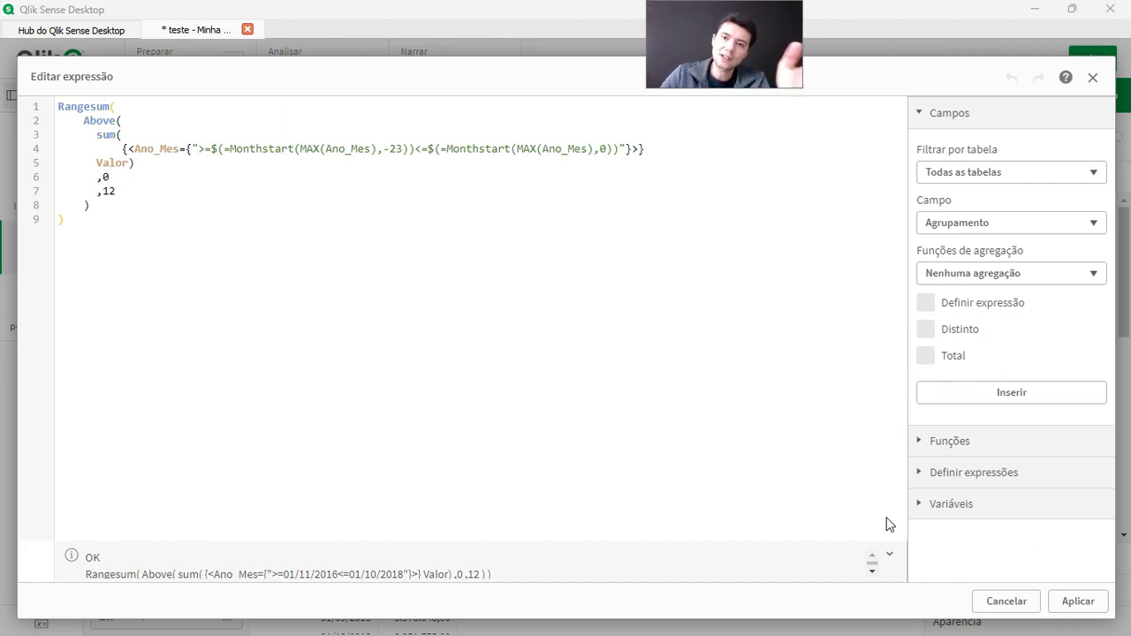
pyautogui.click(1074, 603)
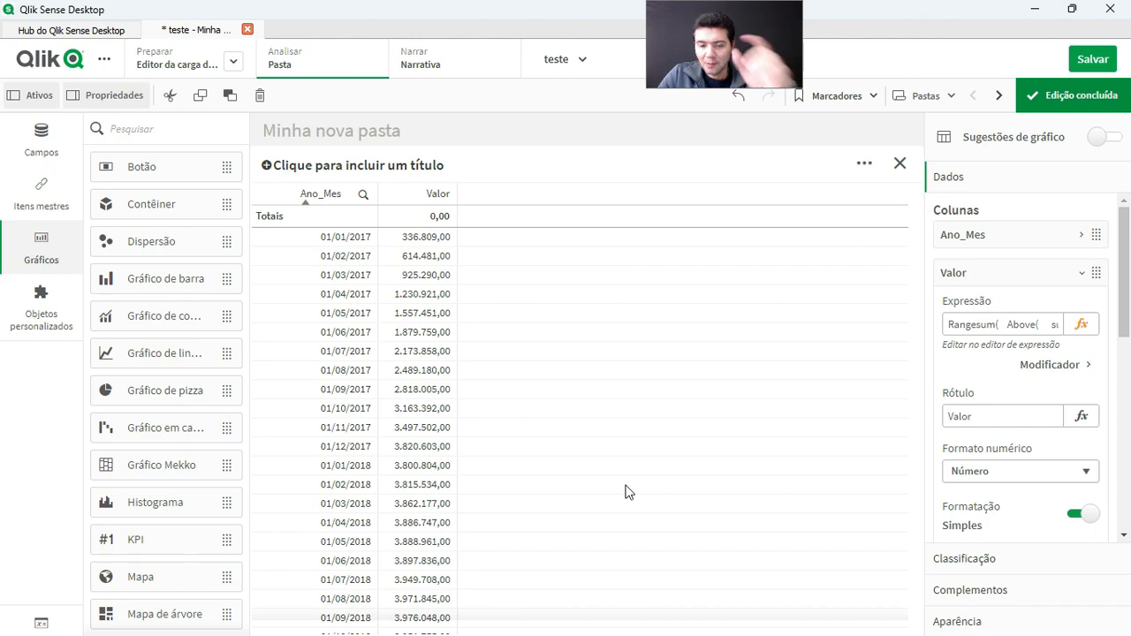
# Step: Reopen the Valor expression and insert Aggr( on a new first line above Rangesum
pyautogui.click(1082, 326)
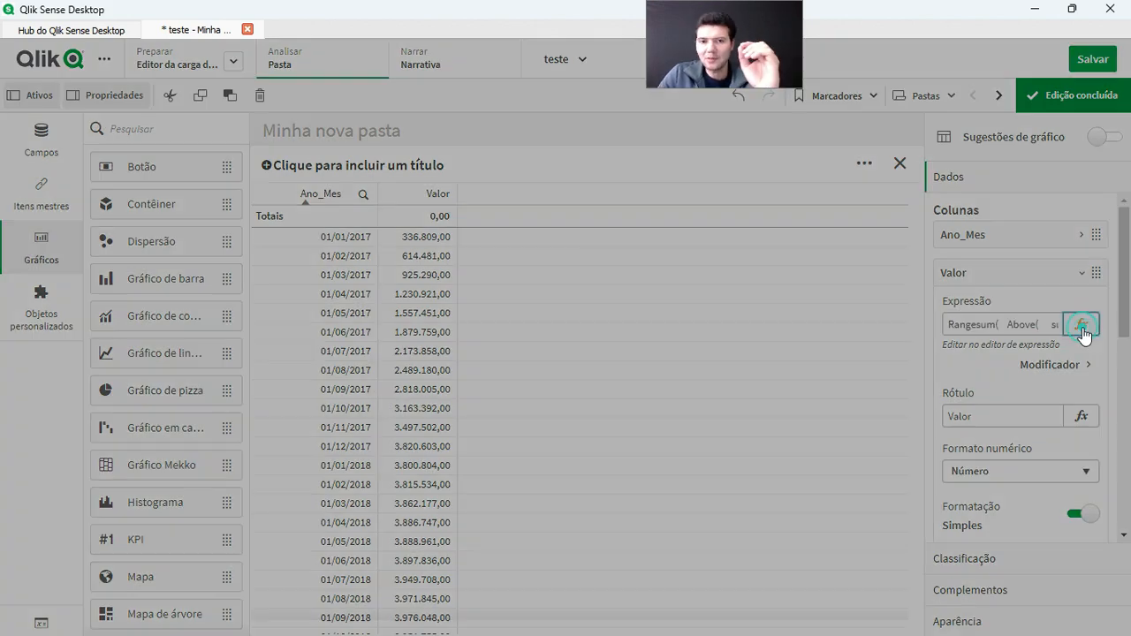
pyautogui.hotkey('ctrl', 'Home')
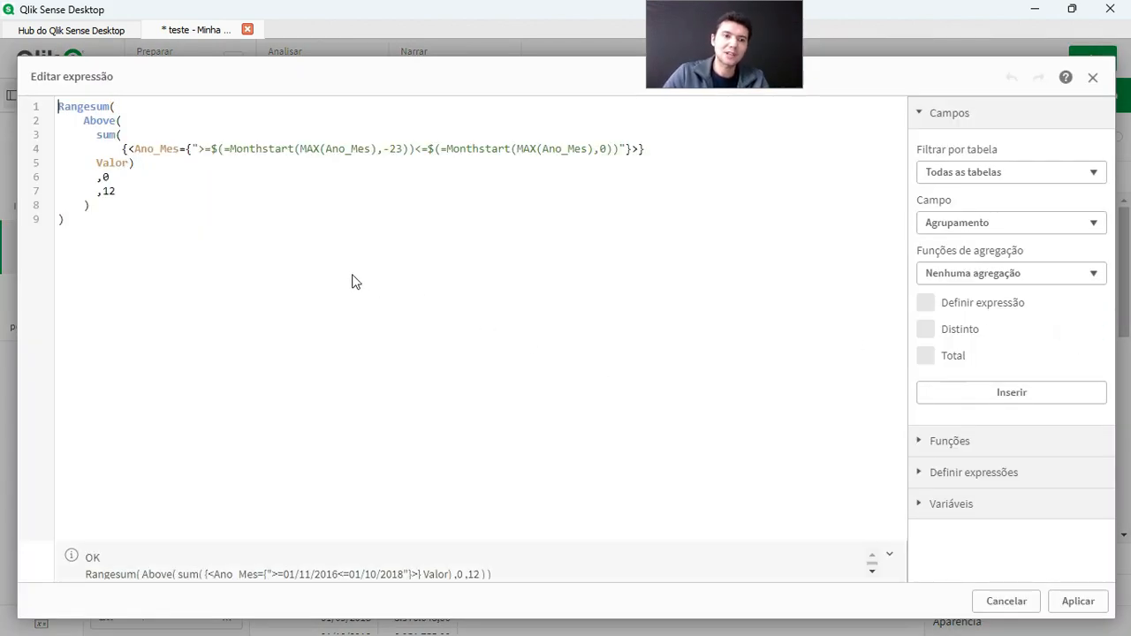
pyautogui.press('Return')
pyautogui.press('Up')
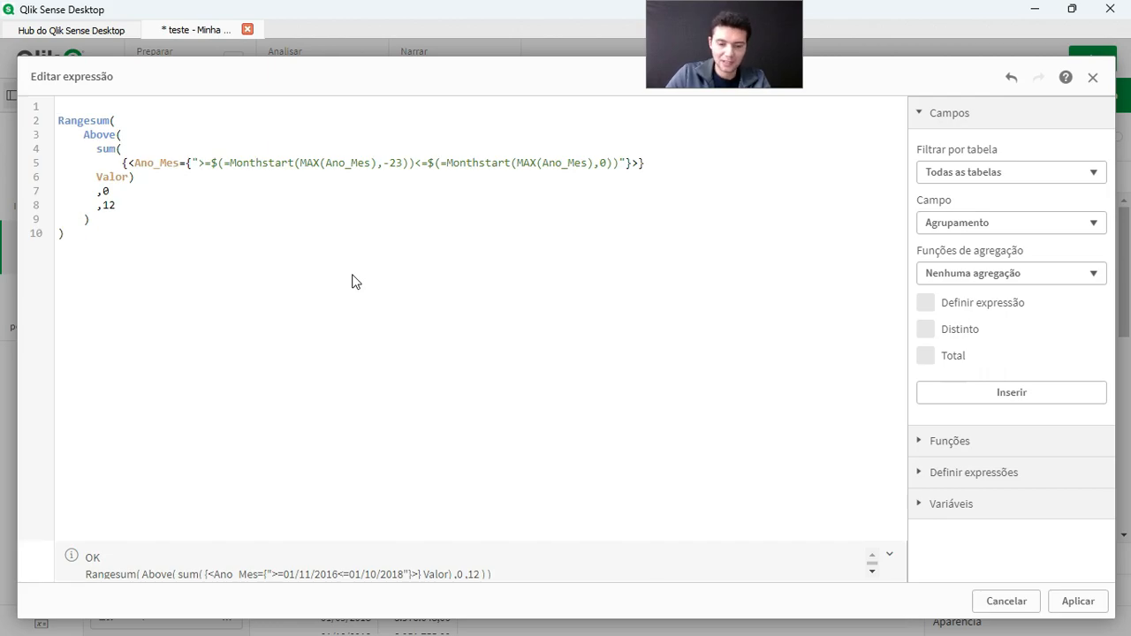
pyautogui.write('Aggr(')
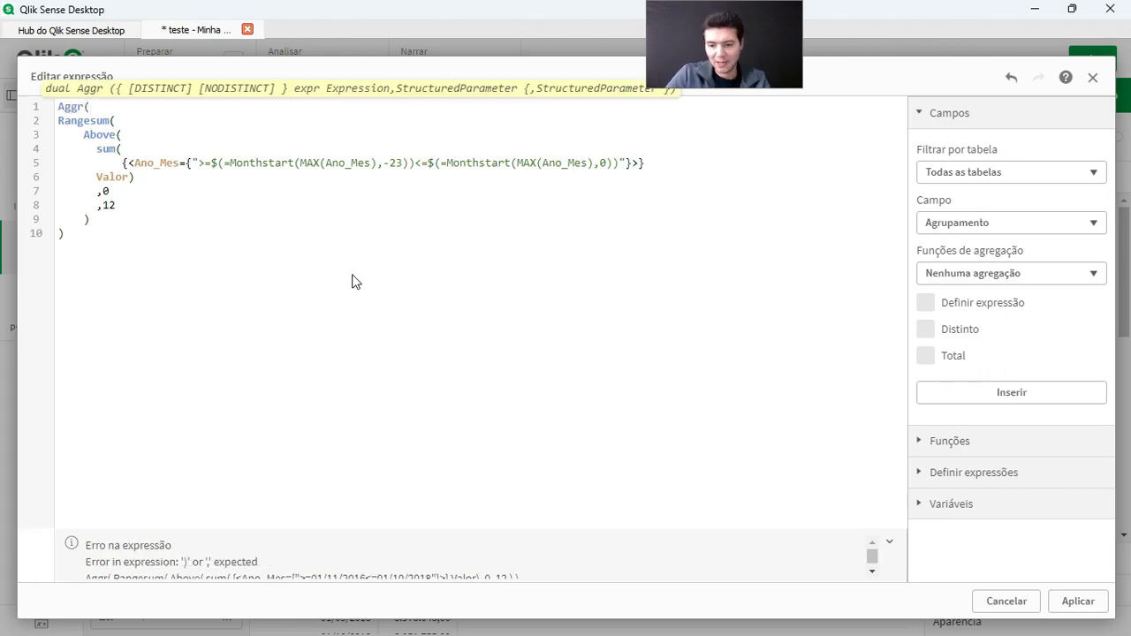
# Step: Close the Aggr function on a new last line with Ano_Mes as its structured parameter: ,(Ano_Mes))
pyautogui.hotkey('ctrl', 'End')
pyautogui.press('Return')
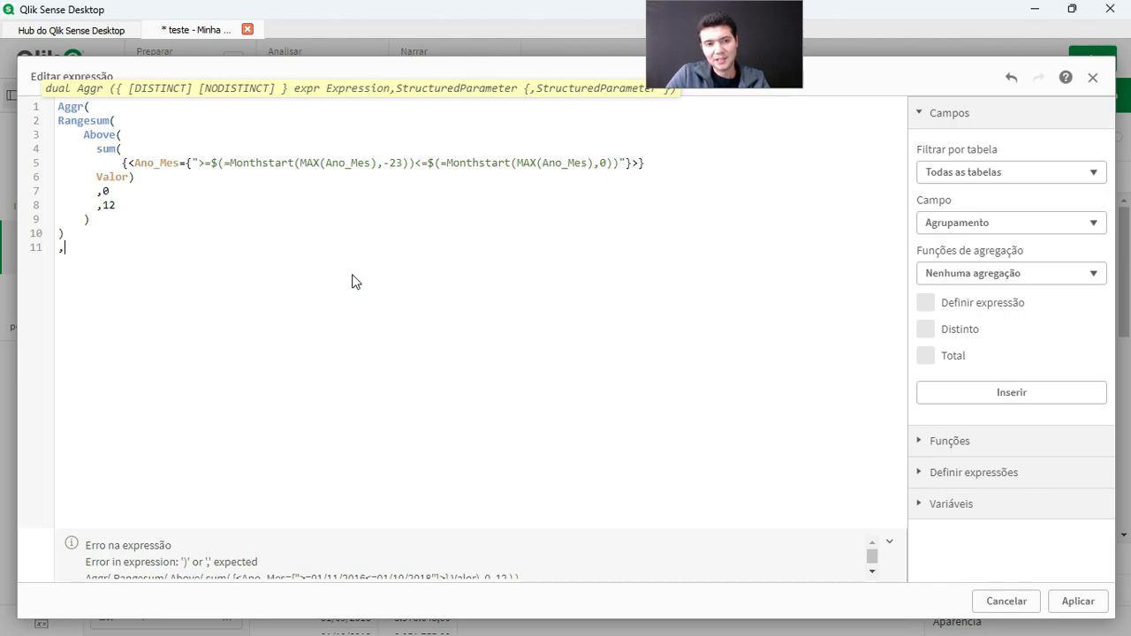
pyautogui.write(',(ano)')
pyautogui.write(')')
pyautogui.press('Left')
pyautogui.press('Left')
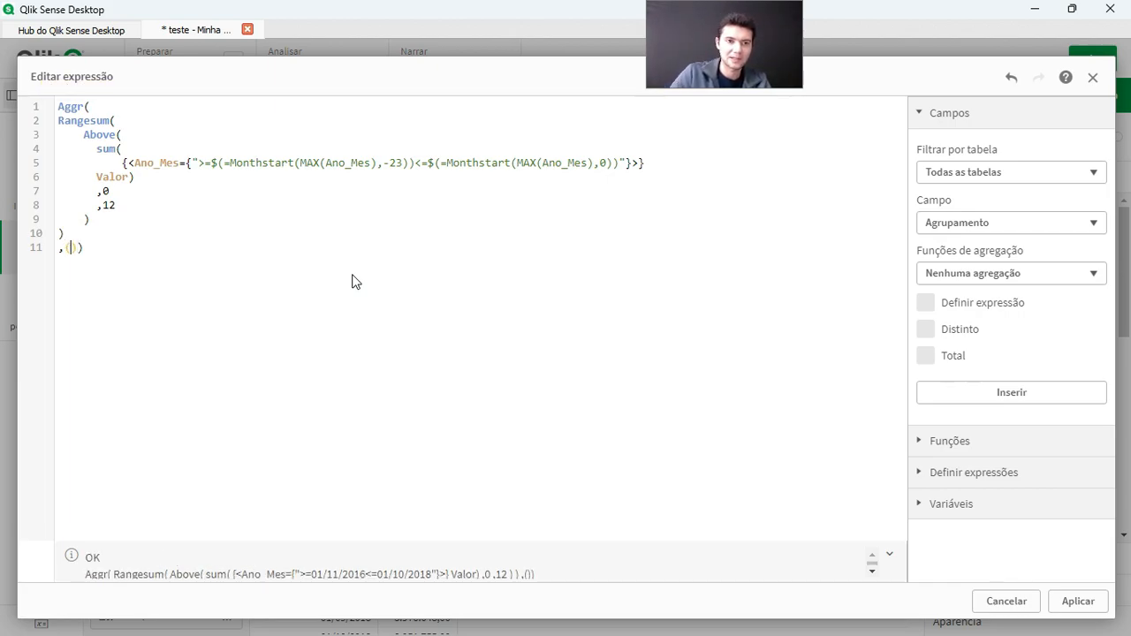
pyautogui.write('ano')
pyautogui.press('Return')
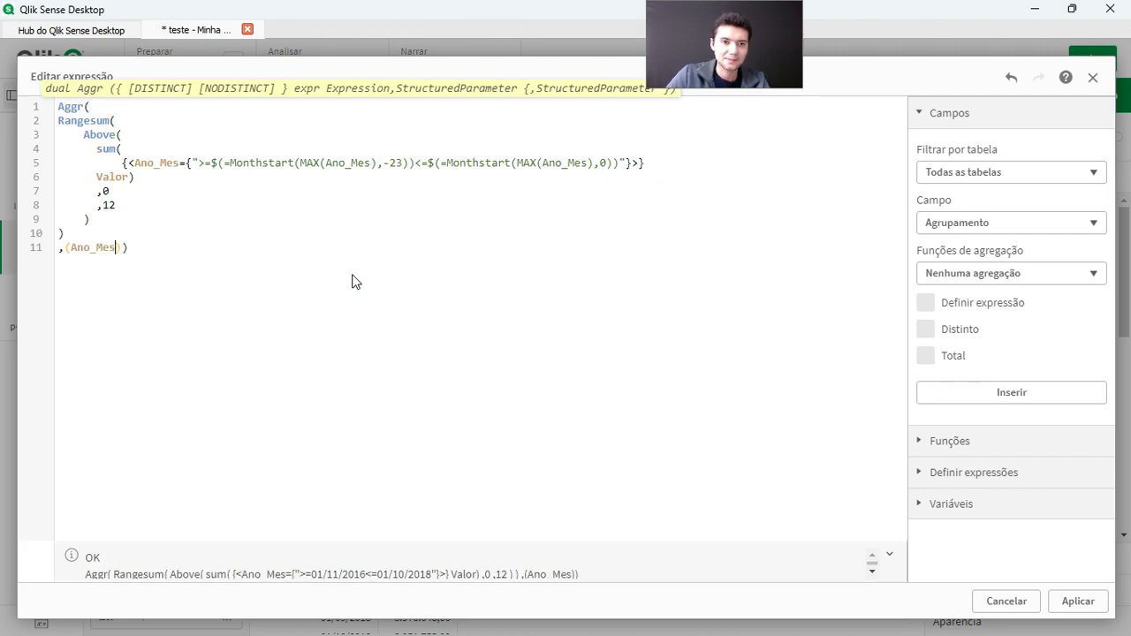
# Step: Add the sort criteria (NUMERIC,ASCEDING) after Ano_Mes inside the Aggr parameter
pyautogui.write(',(')
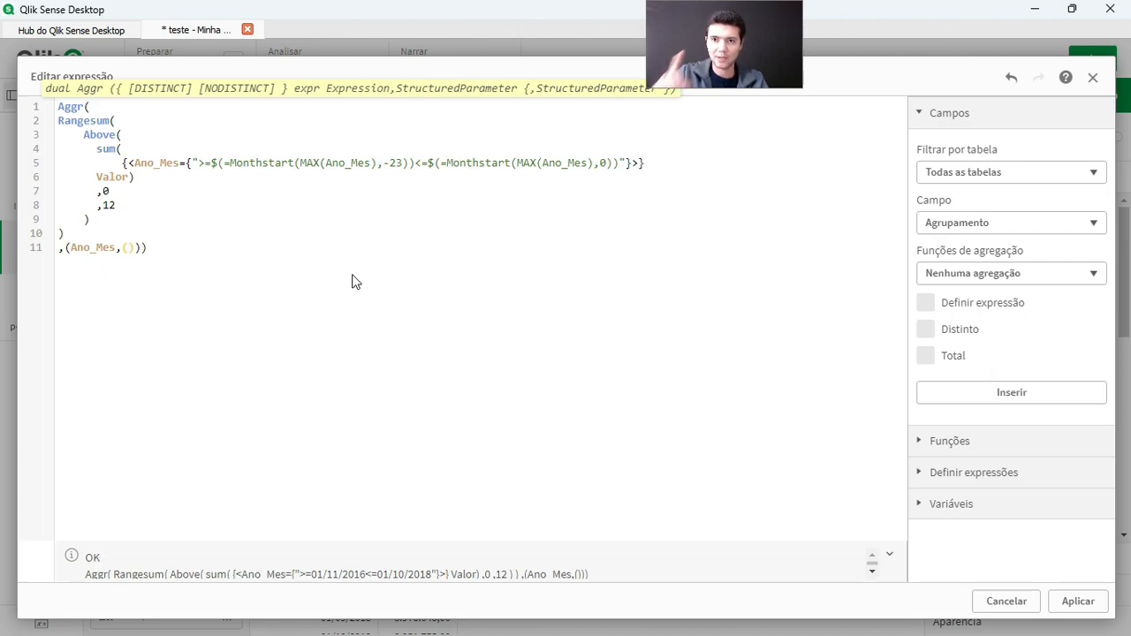
pyautogui.write('NUMERIC')
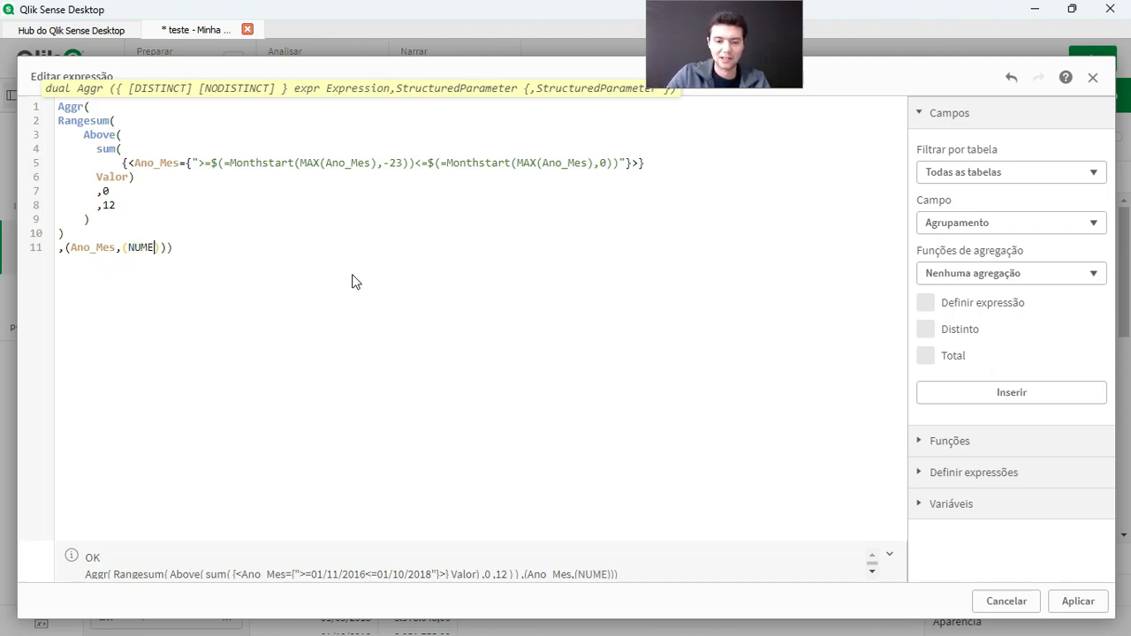
pyautogui.write(',')
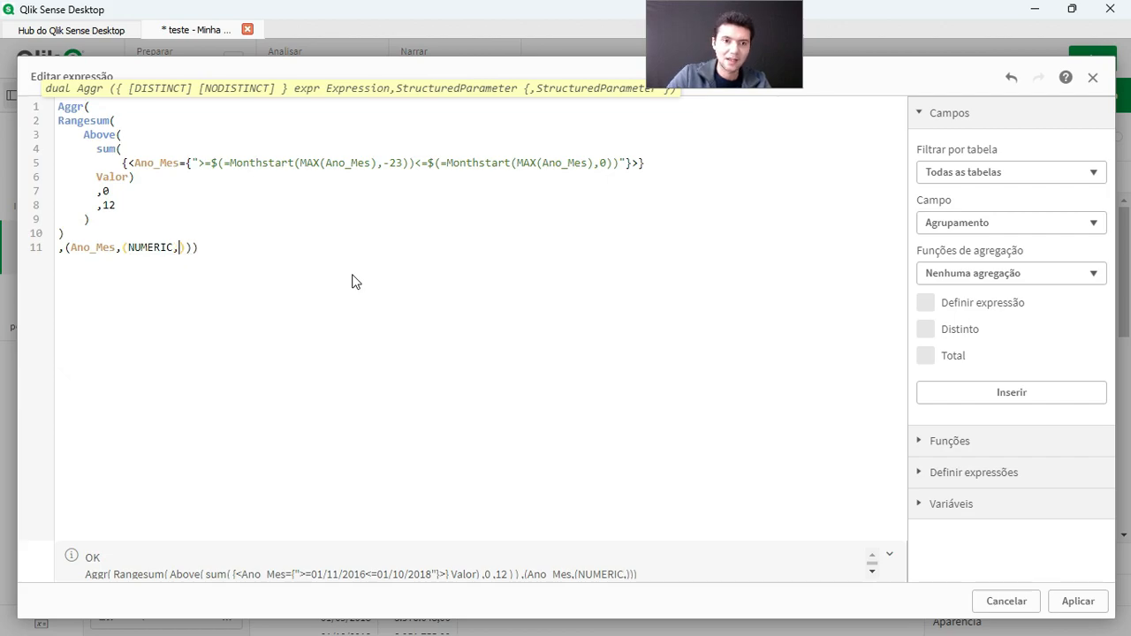
pyautogui.write('ASCEDING')
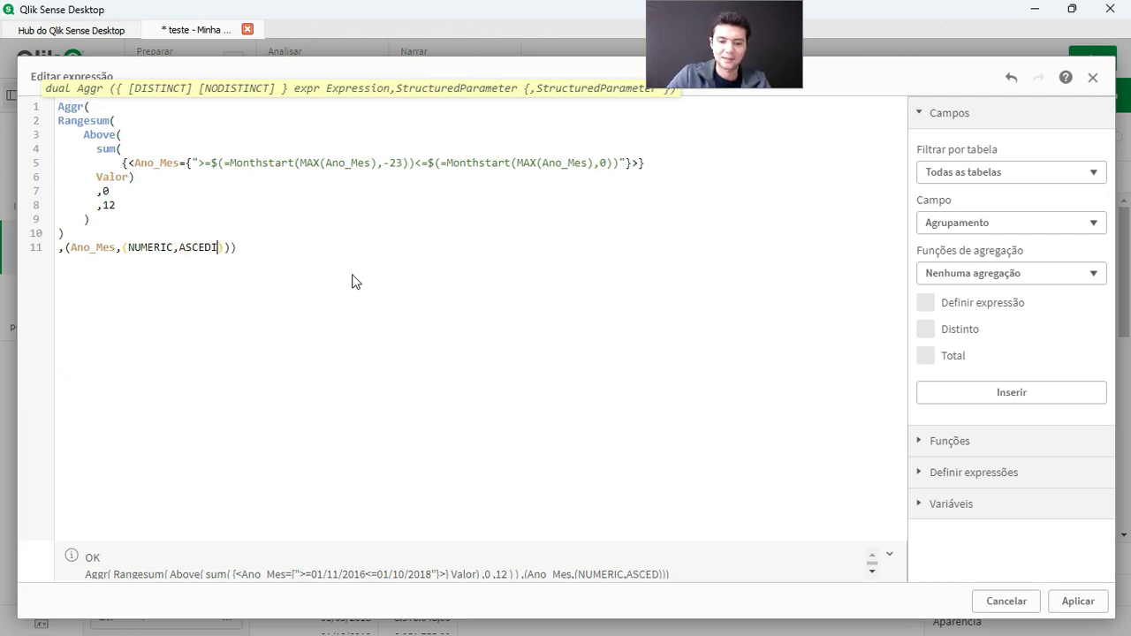
pyautogui.press('Right')
pyautogui.press('Right')
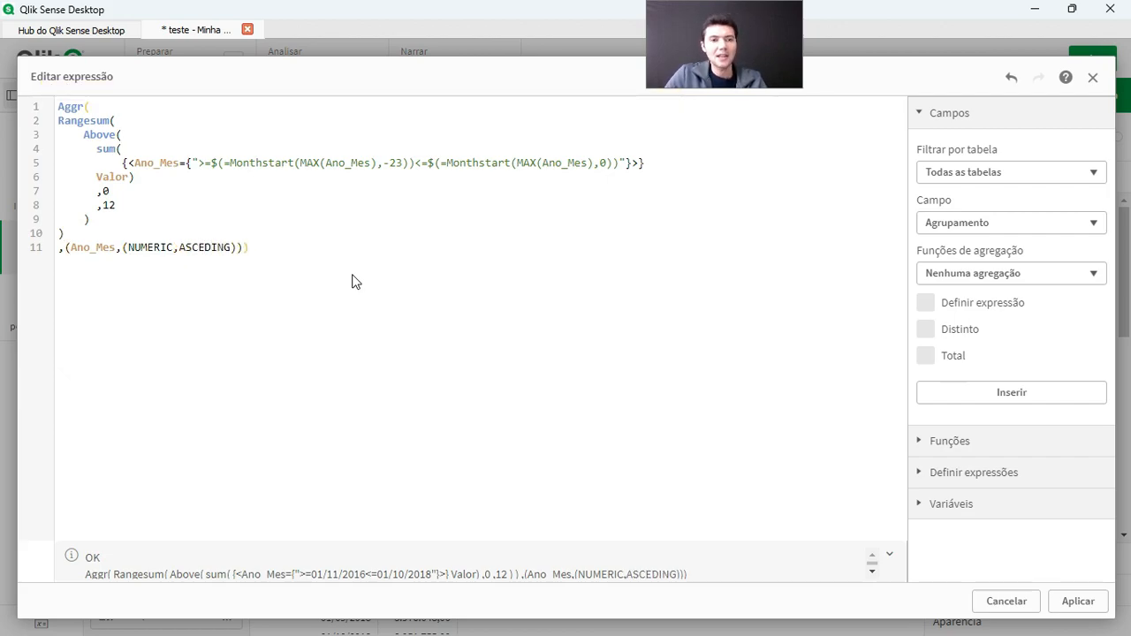
# Step: Wrap the whole Aggr expression in MAX( ), with its opening and closing on their own lines
pyautogui.press('Return')
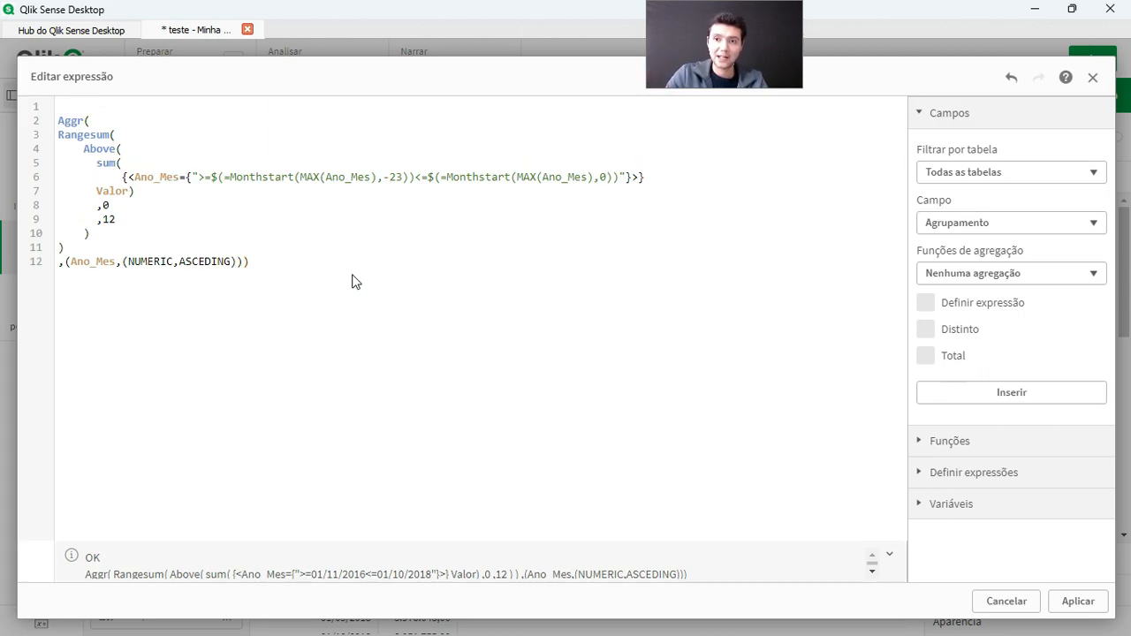
pyautogui.write('MAX(')
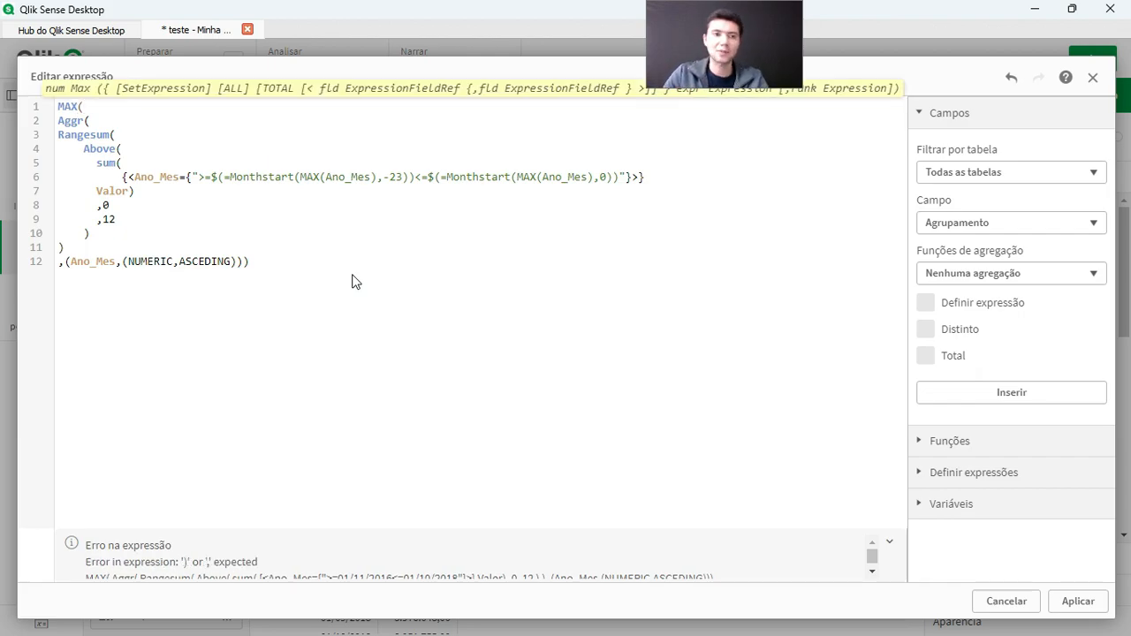
pyautogui.click(352, 281)
pyautogui.press('Return')
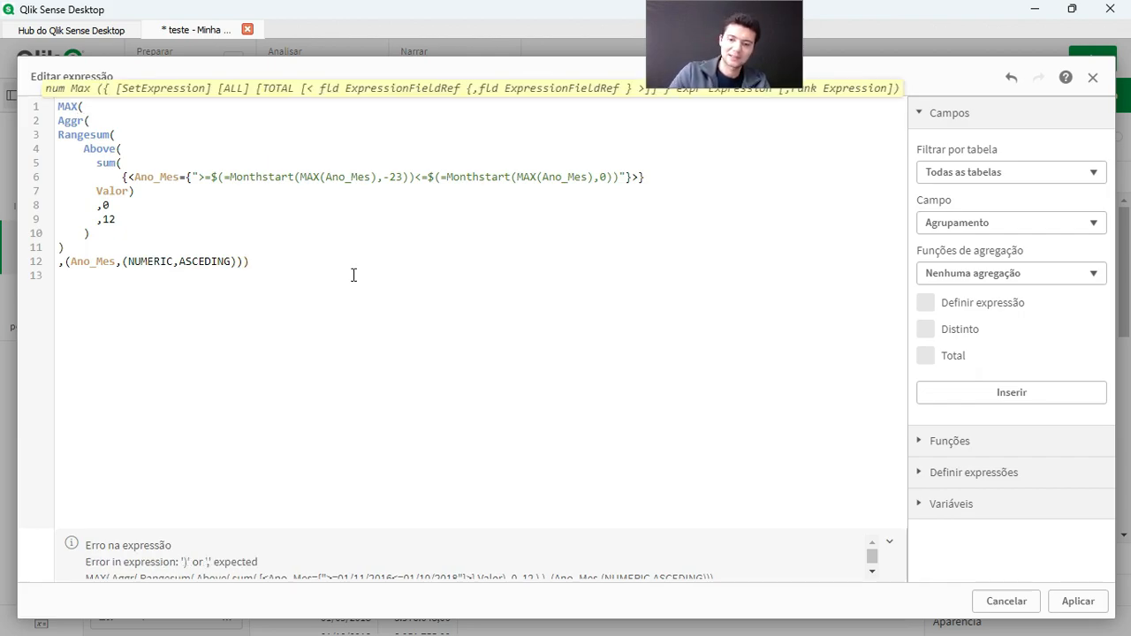
pyautogui.write(')')
# Step: Indent the complete Aggr block by one level inside MAX and apply the Valor expression
pyautogui.press('Up')
pyautogui.press('Down')
pyautogui.press('Up')
pyautogui.press('End')
pyautogui.hotkey('shift', 'Up')
pyautogui.hotkey('shift', 'Up')
pyautogui.hotkey('shift', 'Up')
pyautogui.hotkey('shift', 'Up')
pyautogui.hotkey('shift', 'Up')
pyautogui.hotkey('shift', 'Up')
pyautogui.hotkey('shift', 'Up')
pyautogui.hotkey('shift', 'Up')
pyautogui.hotkey('shift', 'Up')
pyautogui.hotkey('shift', 'Up')
pyautogui.hotkey('shift', 'Home')
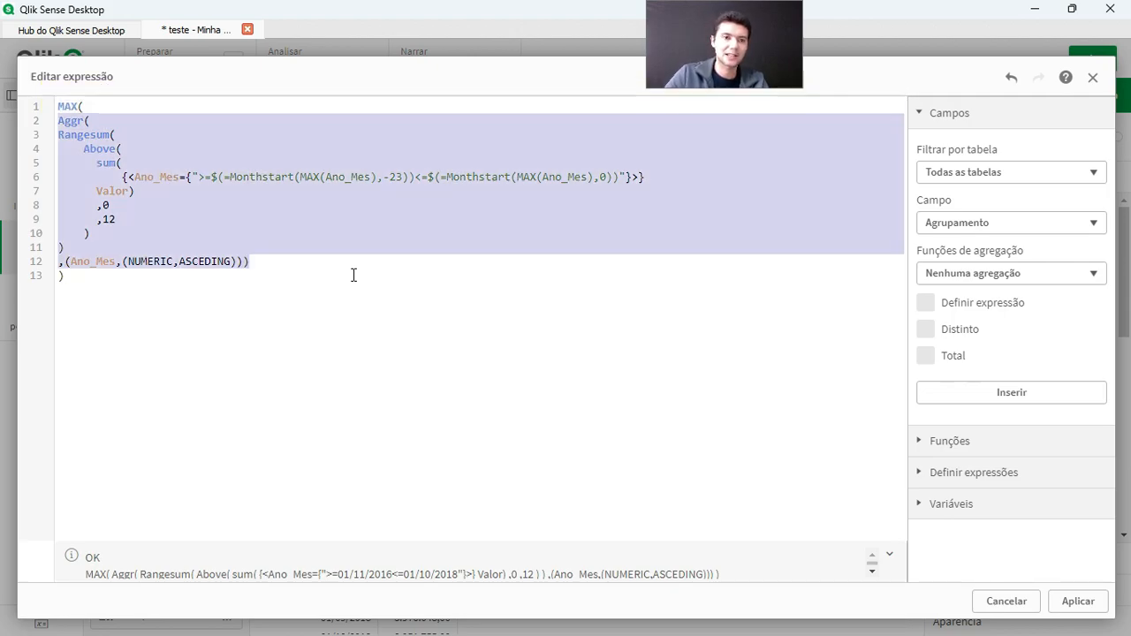
pyautogui.press('Tab')
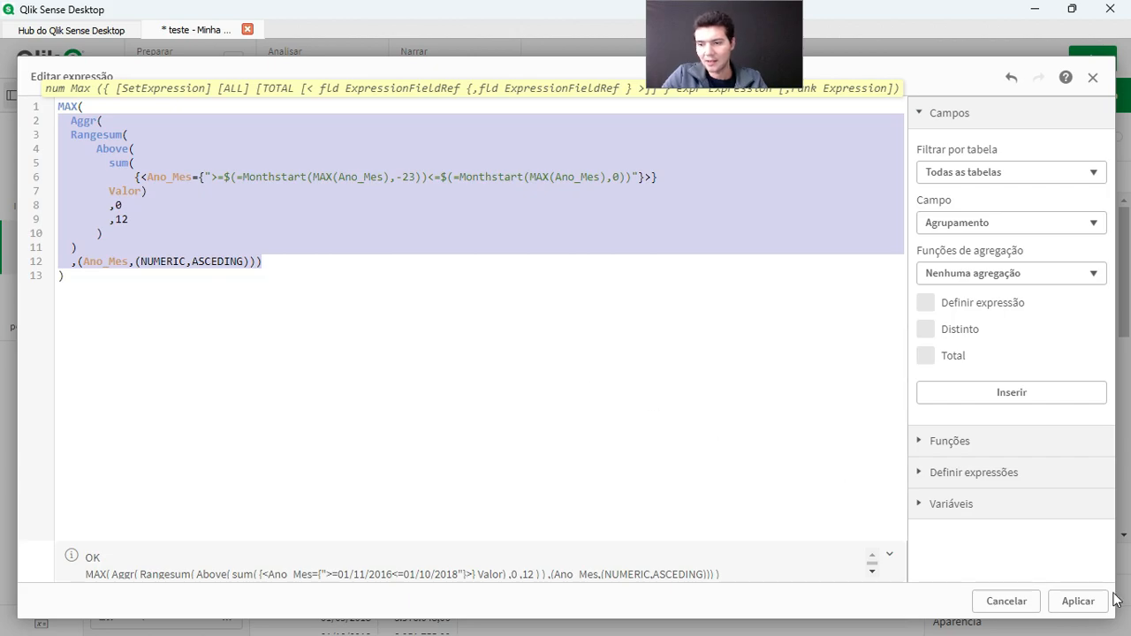
pyautogui.click(1083, 603)
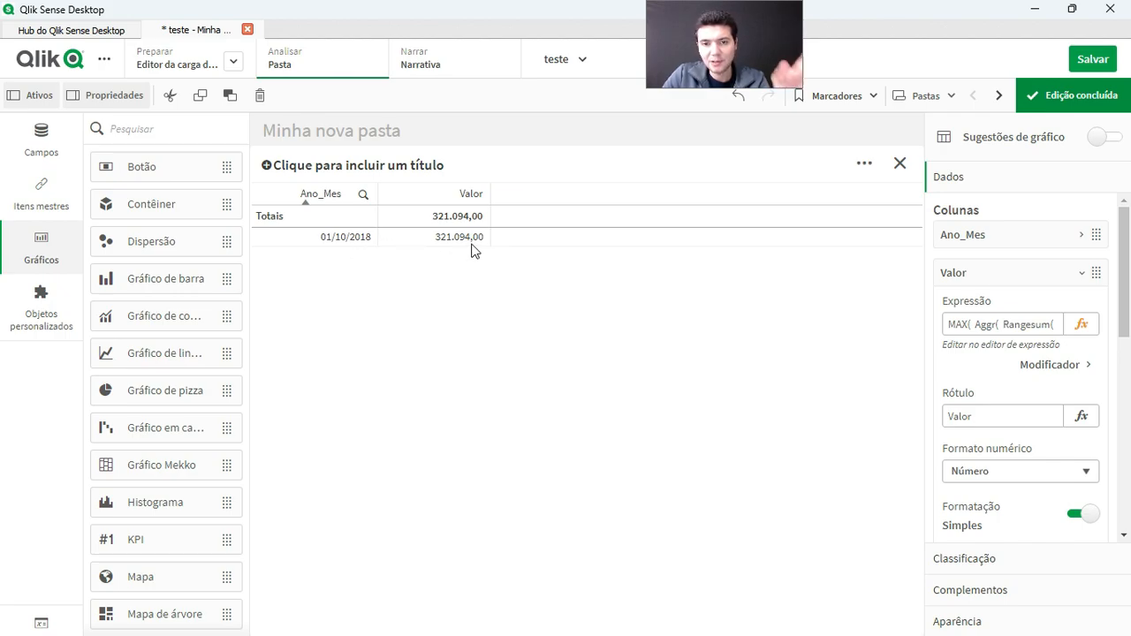
# Step: Copy the Ano_Mes set analysis from the inner sum to right after MAX( in the Valor expression and apply it
pyautogui.click(1085, 325)
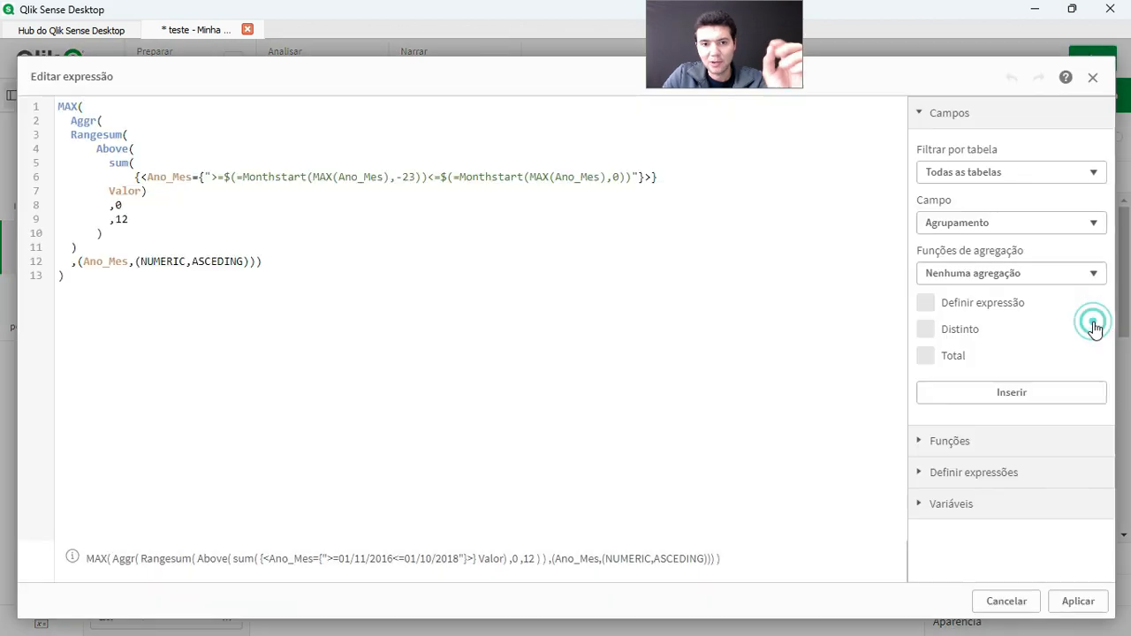
pyautogui.doubleClick(173, 177)
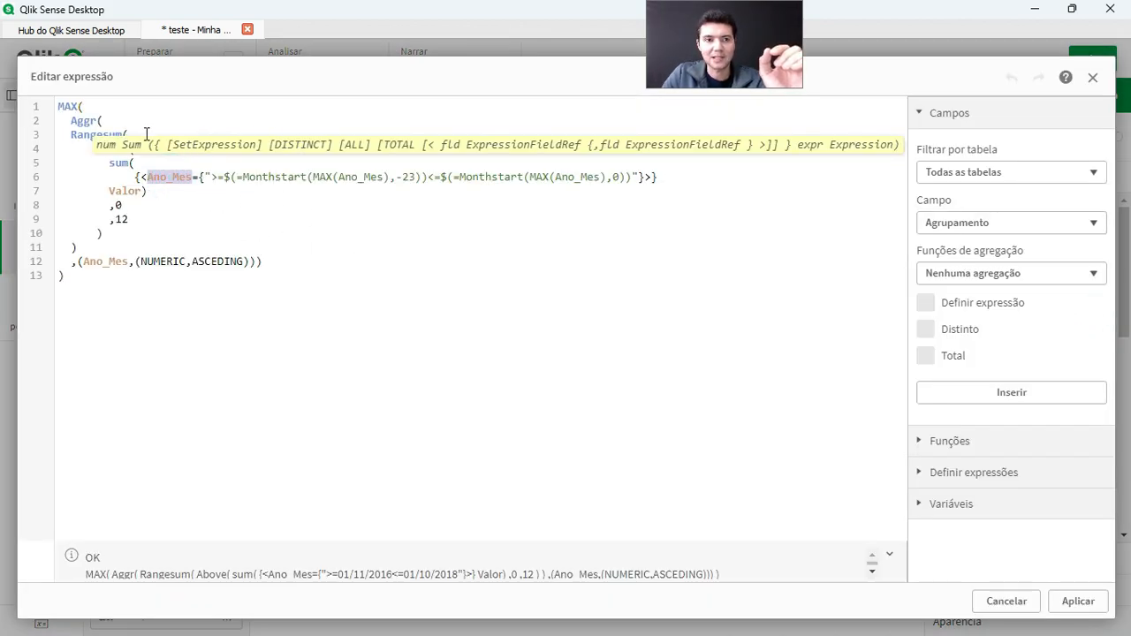
pyautogui.click(82, 107)
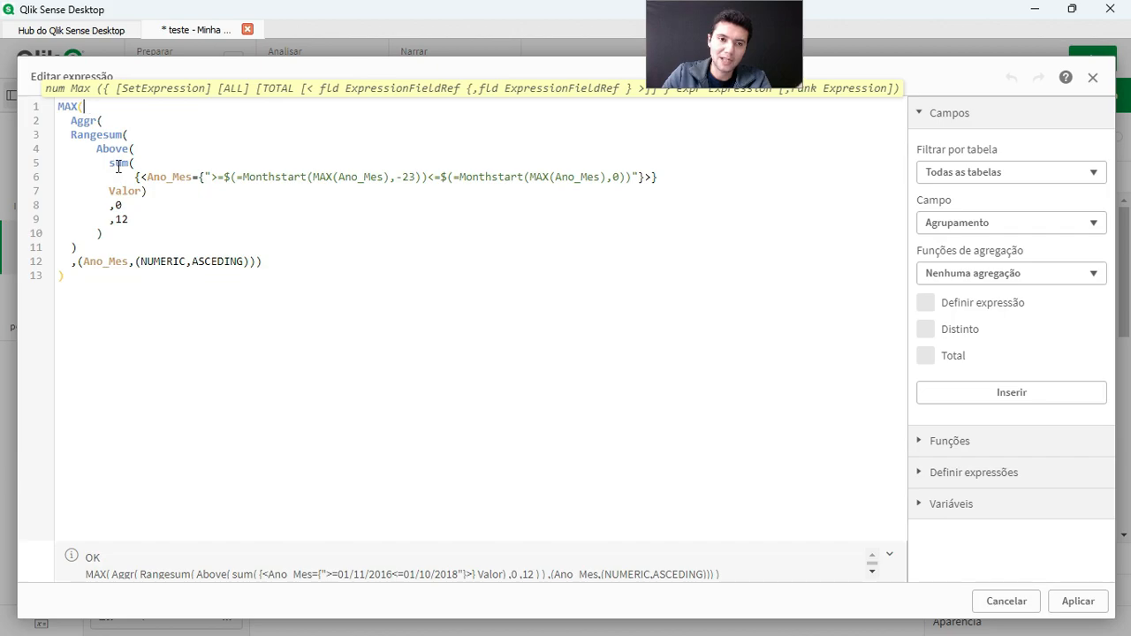
pyautogui.click(152, 180)
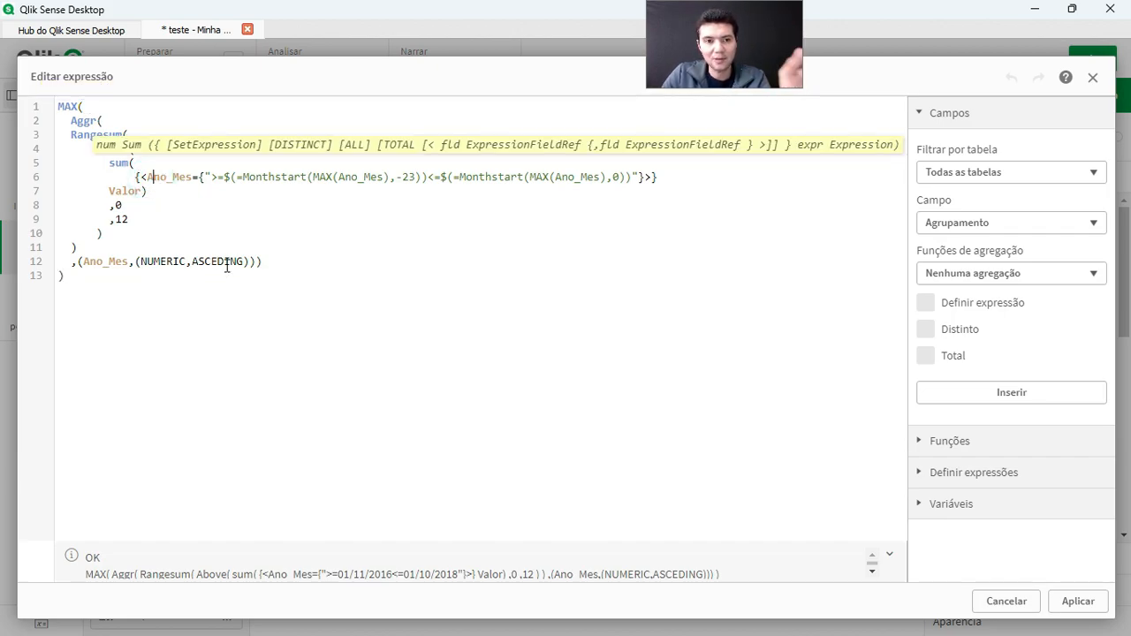
pyautogui.press('Home')
pyautogui.hotkey('shift', 'End')
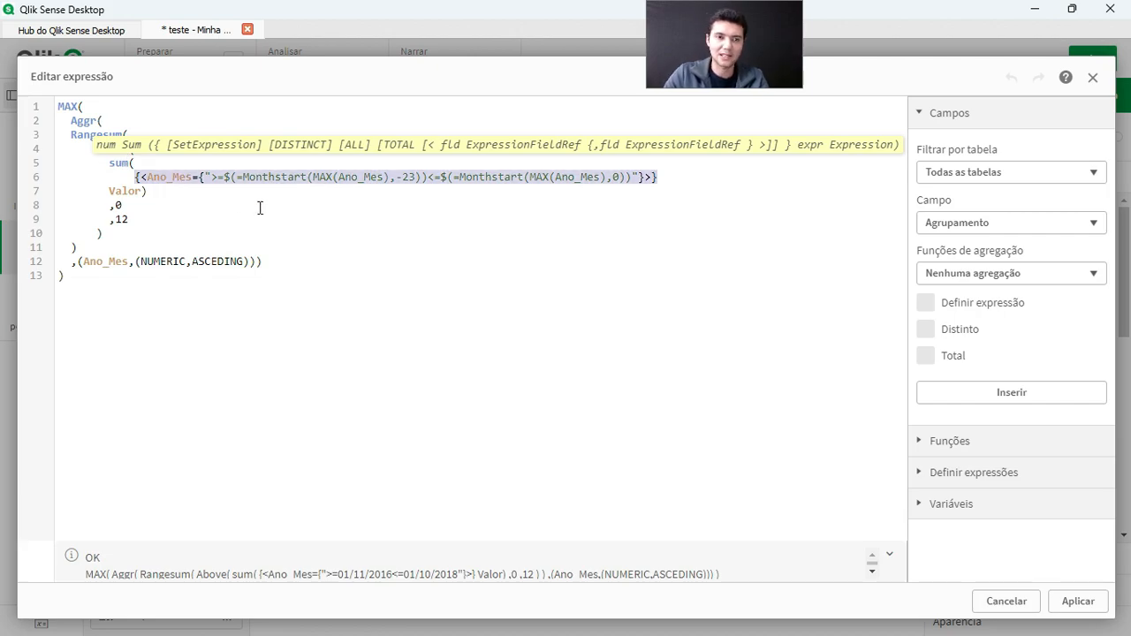
pyautogui.hotkey('ctrl', 'c')
pyautogui.click(111, 105)
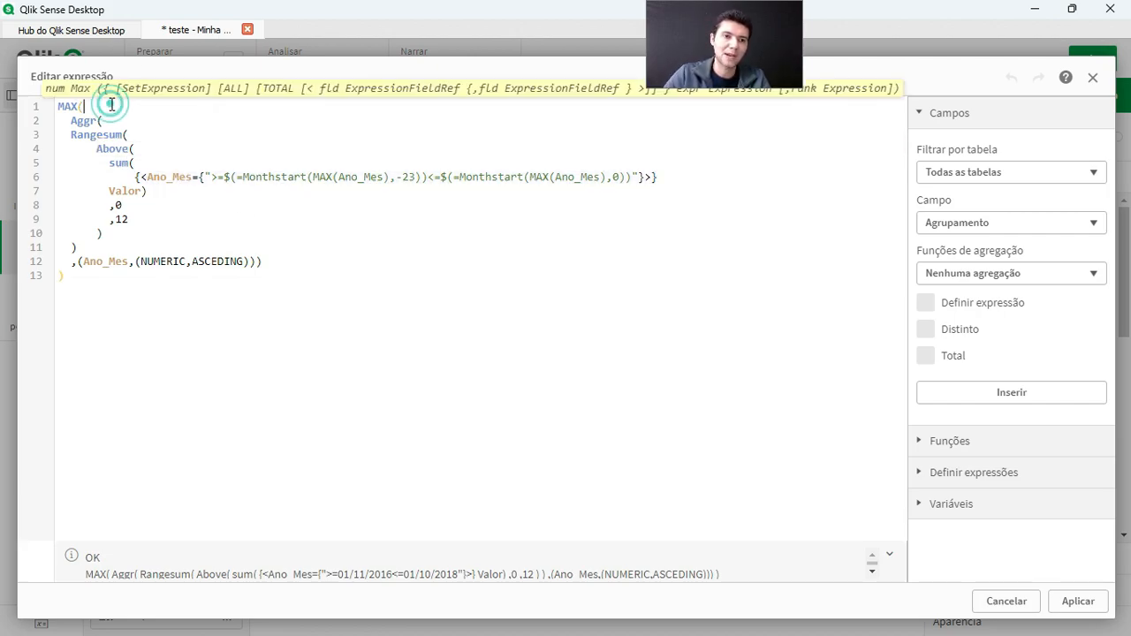
pyautogui.hotkey('ctrl', 'v')
pyautogui.click(136, 112)
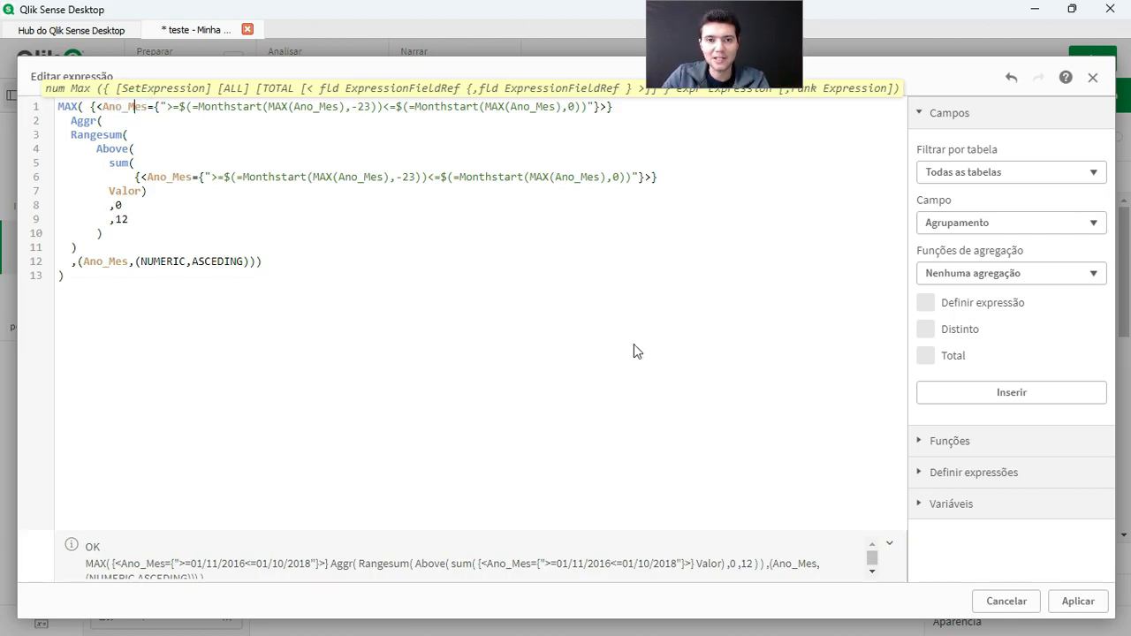
pyautogui.click(1080, 602)
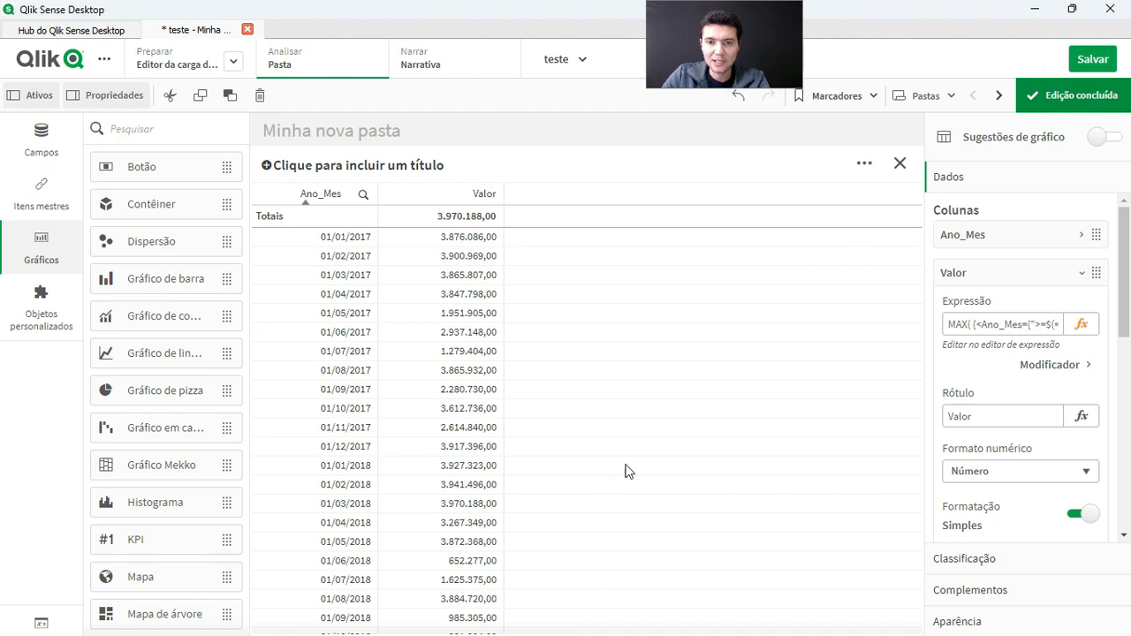
# Step: Change the first Monthstart offset in the MAX set analysis to -11 and apply the Valor expression
pyautogui.click(1082, 326)
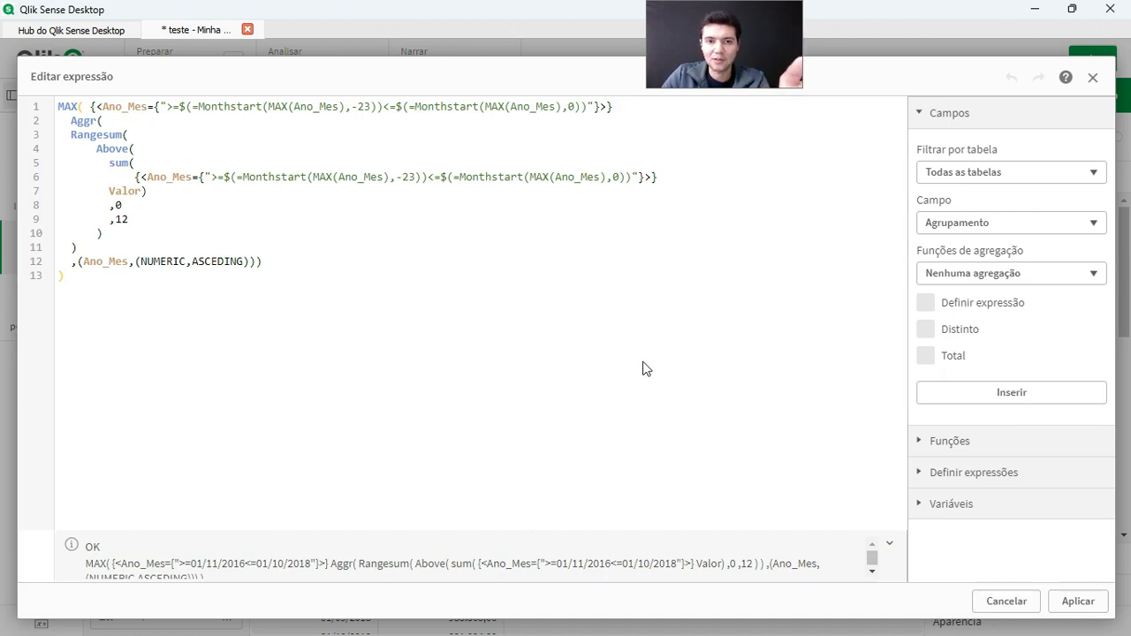
pyautogui.doubleClick(362, 106)
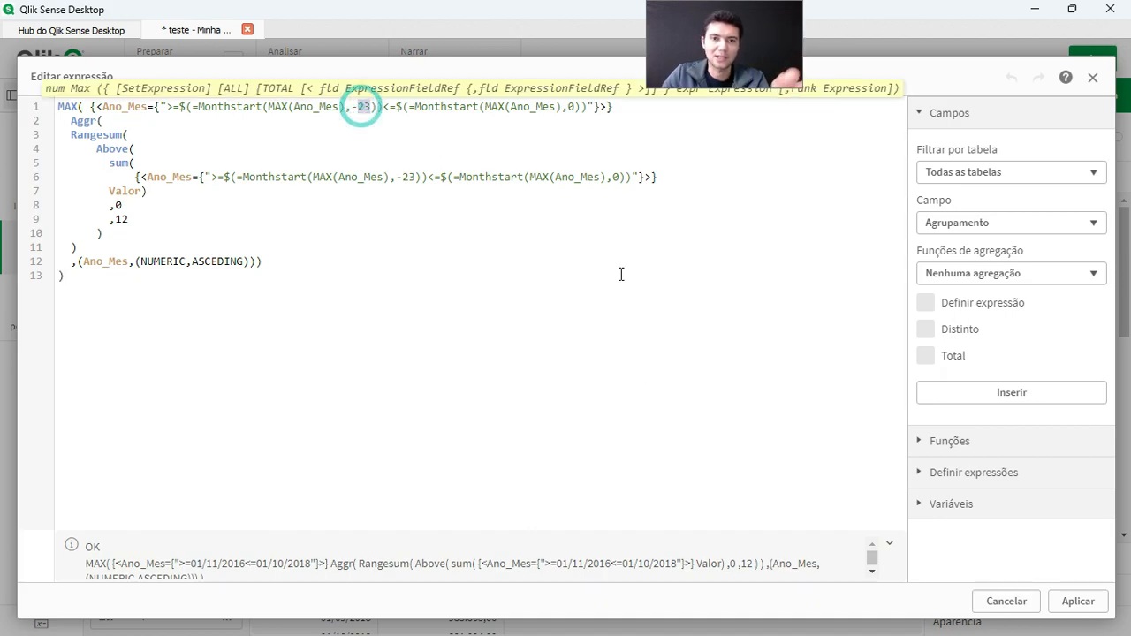
pyautogui.write('11')
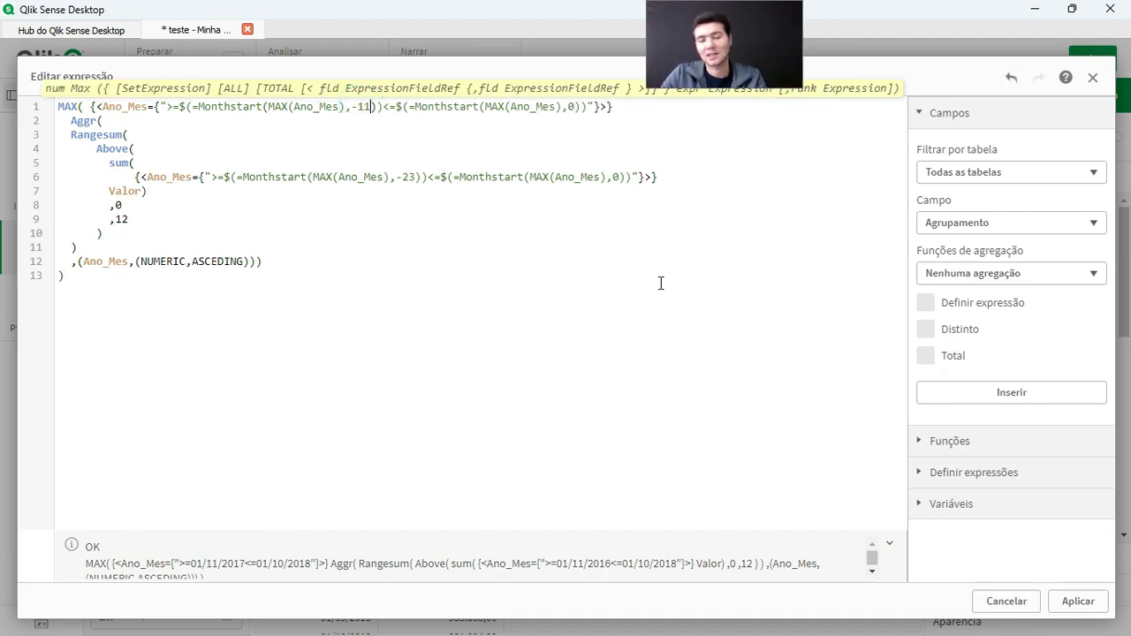
pyautogui.click(1077, 603)
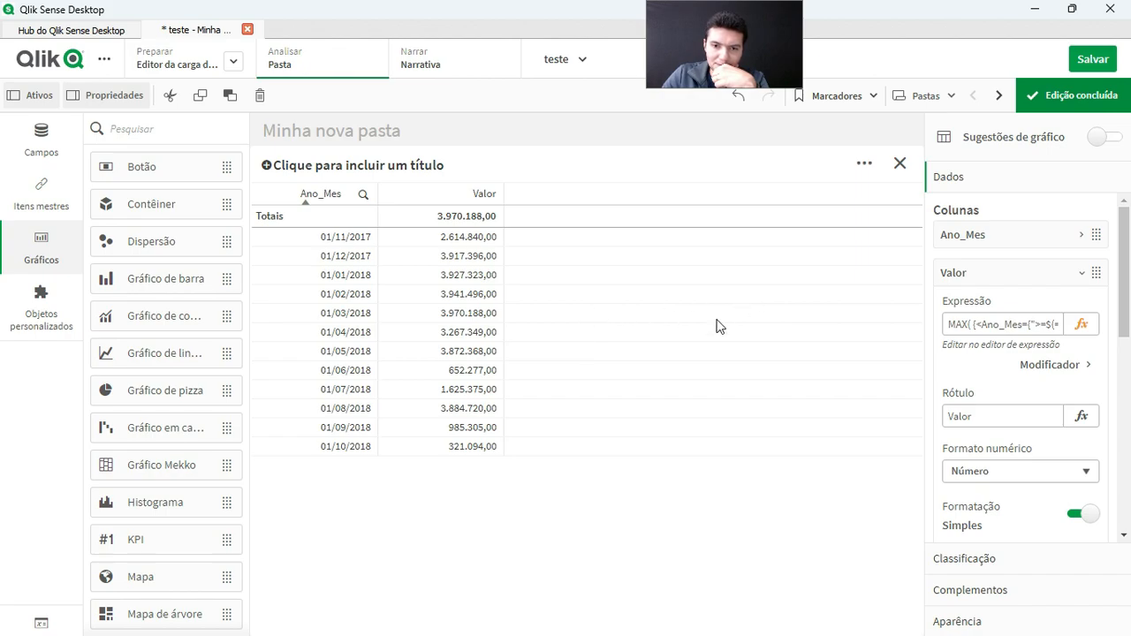
# Step: Rewrite the Aggr sort parameters in the table's Valor expression as (NUMERIC,ASCENDING) and apply the expression
pyautogui.click(1076, 324)
pyautogui.doubleClick(177, 265)
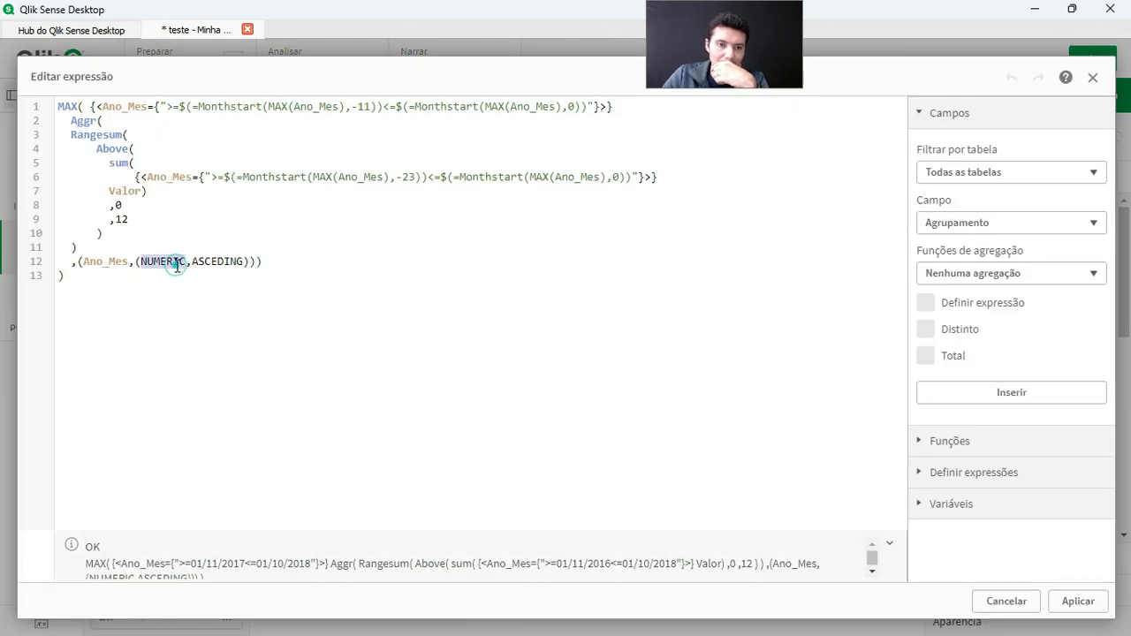
pyautogui.write('NUMERIC')
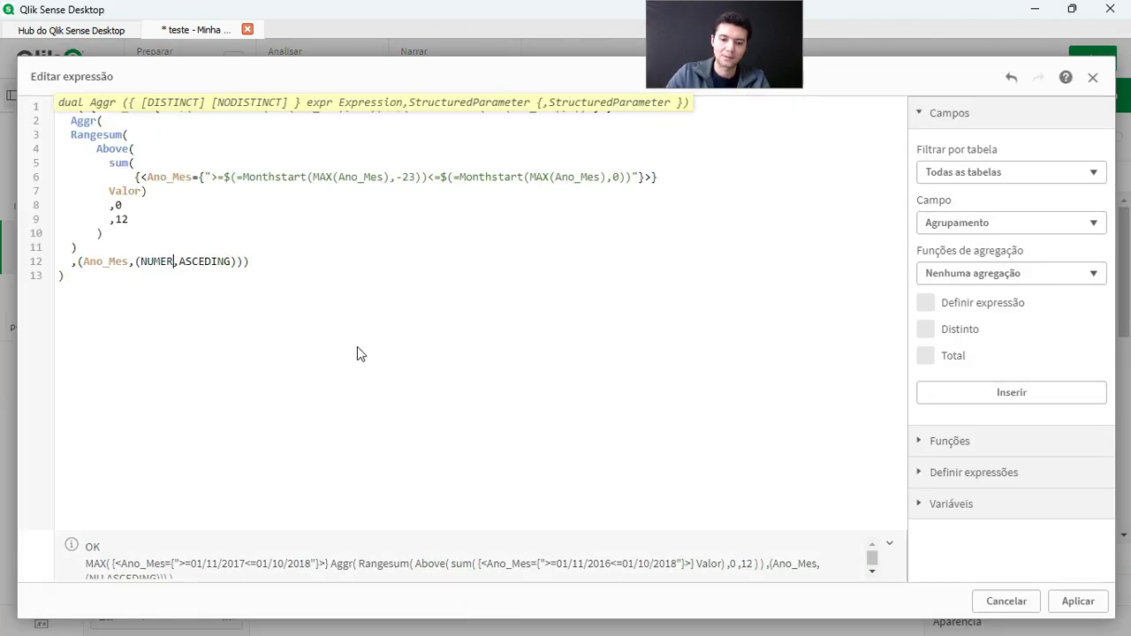
pyautogui.doubleClick(221, 265)
pyautogui.write('ASCEIN')
pyautogui.press('BackSpace')
pyautogui.press('BackSpace')
pyautogui.press('BackSpace')
pyautogui.press('BackSpace')
pyautogui.press('BackSpace')
pyautogui.press('BackSpace')
pyautogui.write('ASCENDING')
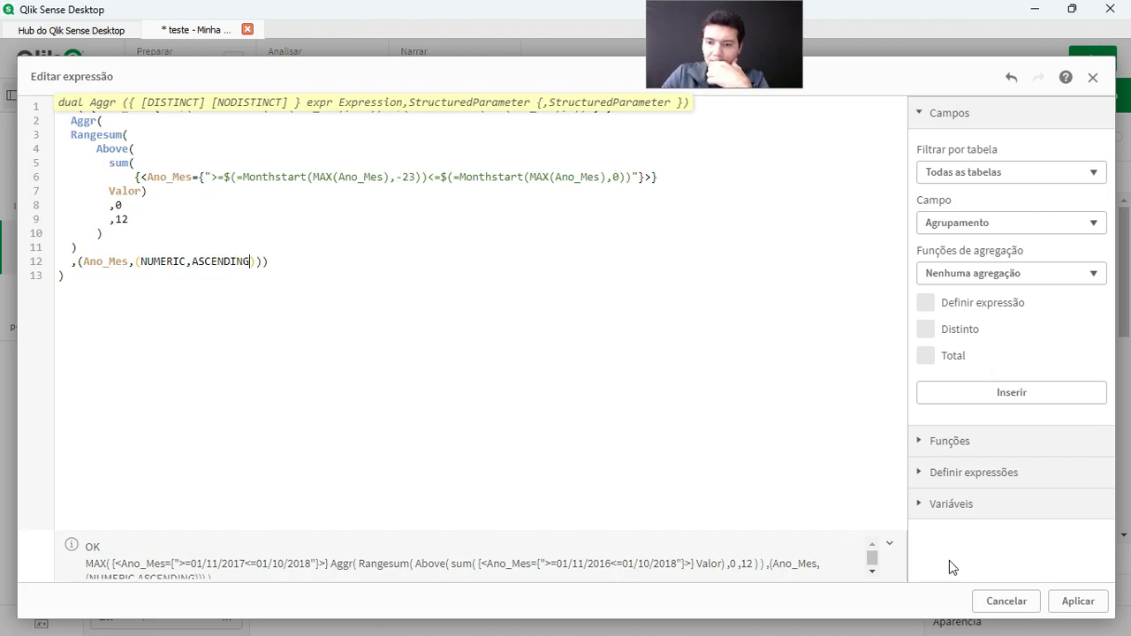
pyautogui.click(1079, 601)
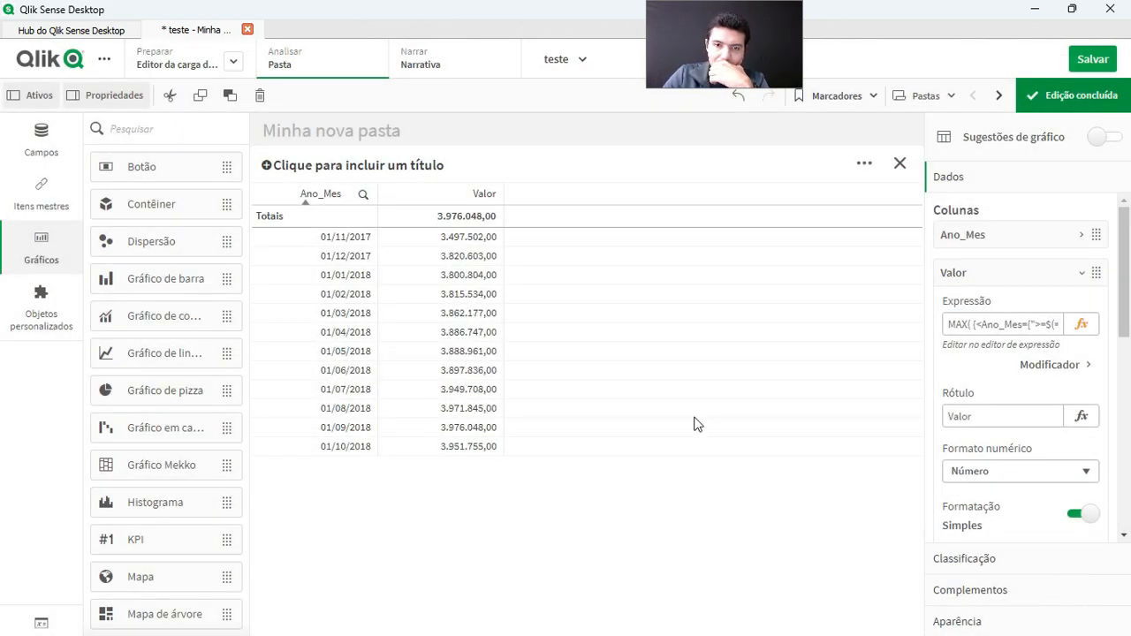
# Step: Review the NUMERIC and ASCENDING sort parameters in the table's Valor expression and return to the enlarged table
pyautogui.click(1082, 324)
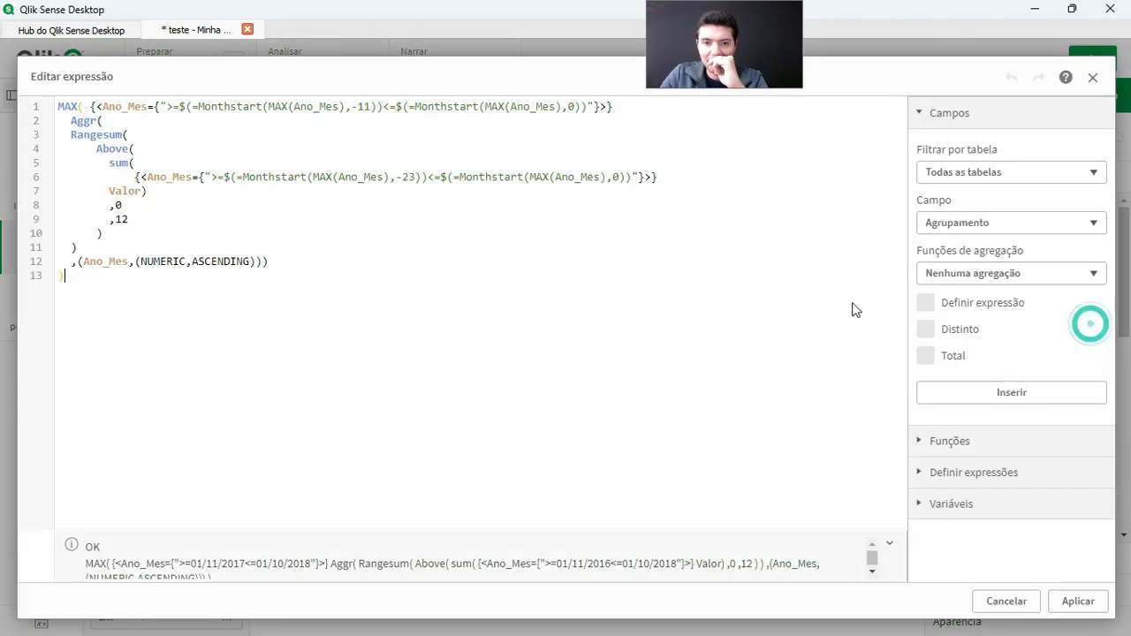
pyautogui.doubleClick(155, 261)
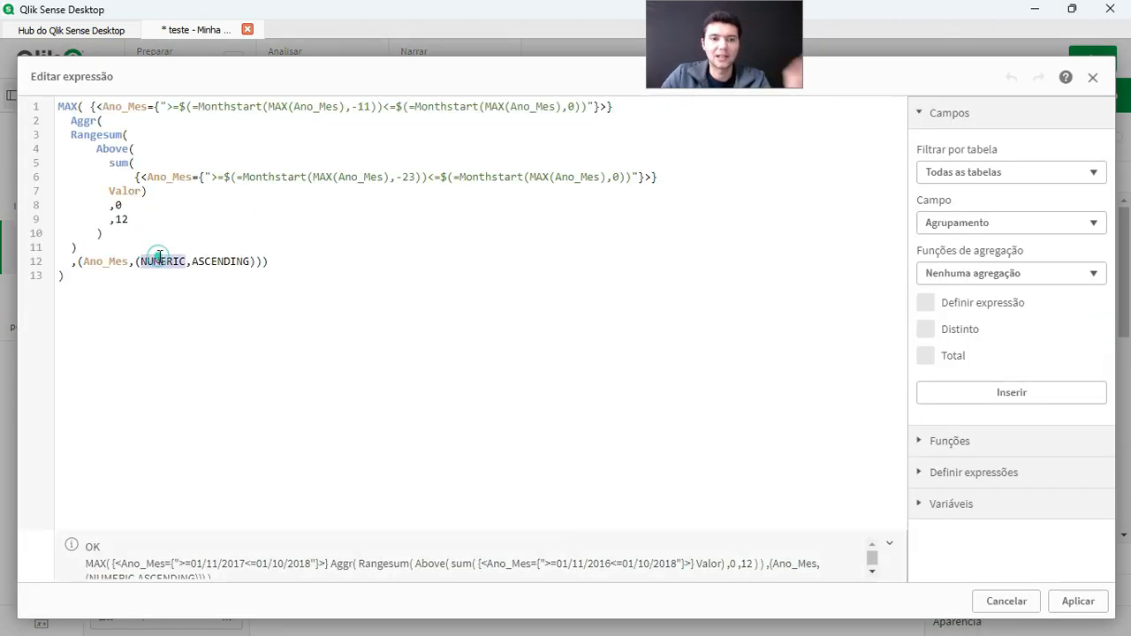
pyautogui.doubleClick(223, 258)
pyautogui.click(262, 144)
pyautogui.click(1077, 601)
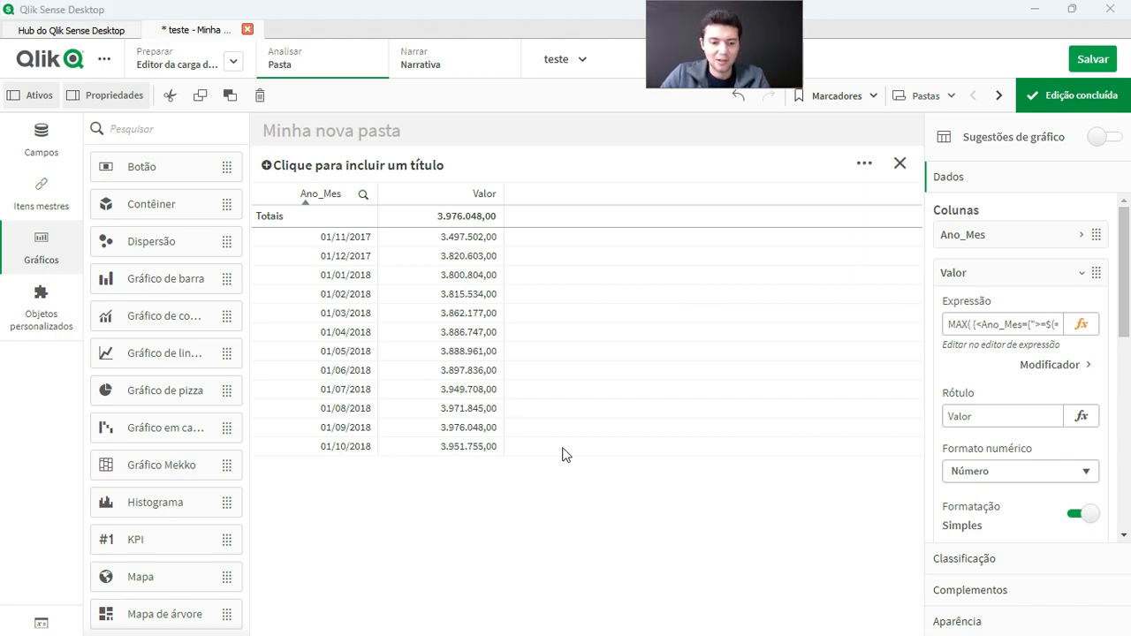
# Step: Switch to Notepad to compare the noted total with the 01/10/2018 accumulated Valor, and return to Qlik Sense
pyautogui.hotkey('alt', 'Tab')
pyautogui.hotkey('alt', 'Tab')
pyautogui.hotkey('alt', 'Tab')
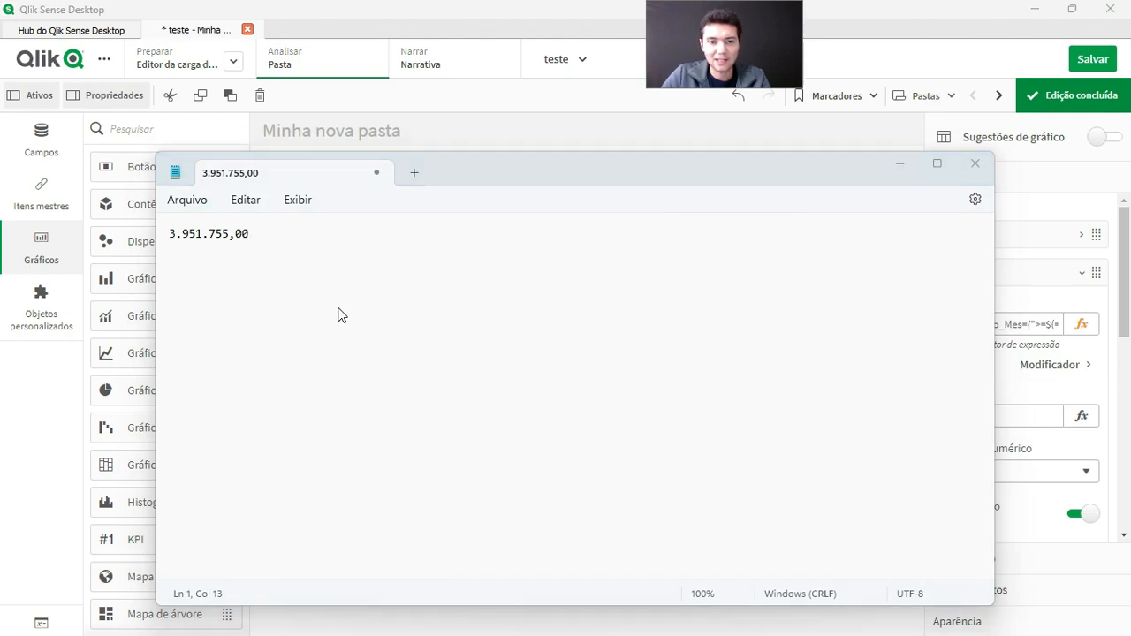
pyautogui.hotkey('alt', 'Tab')
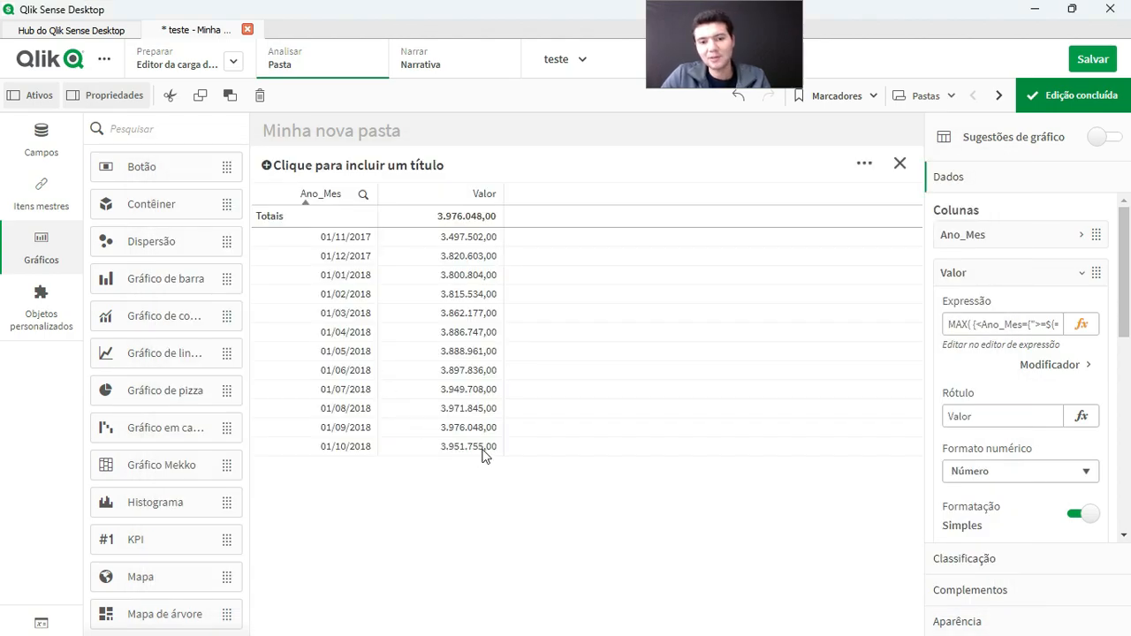
# Step: Paste a copy of the Ano_Mes table into the empty area beside it and convert the copy into a bar chart
pyautogui.click(900, 164)
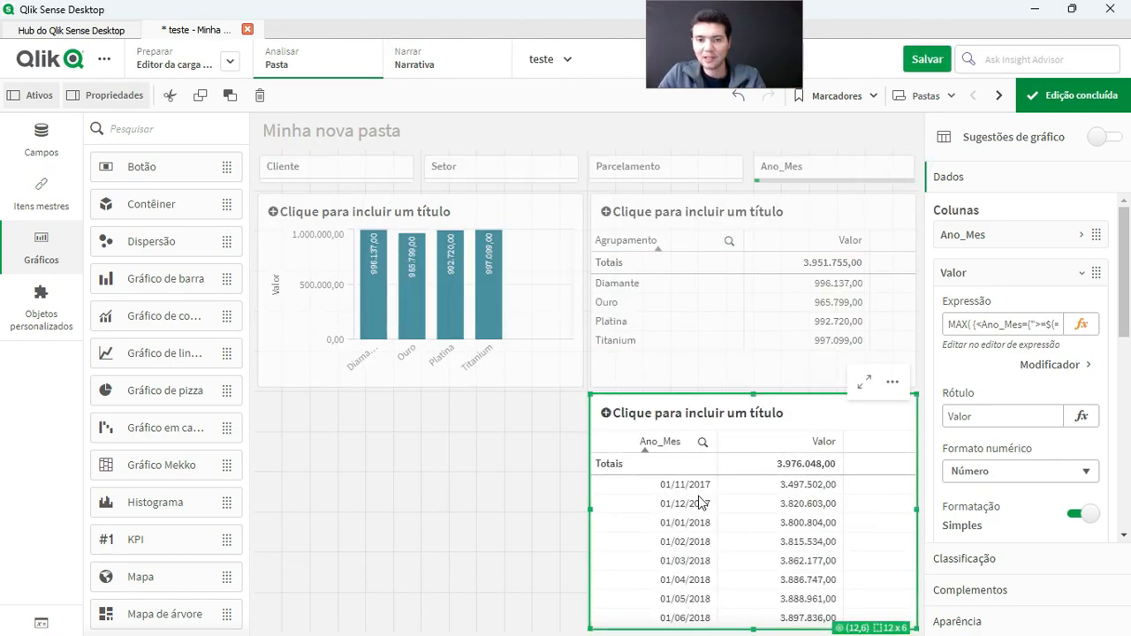
pyautogui.click(420, 479)
pyautogui.click(420, 479)
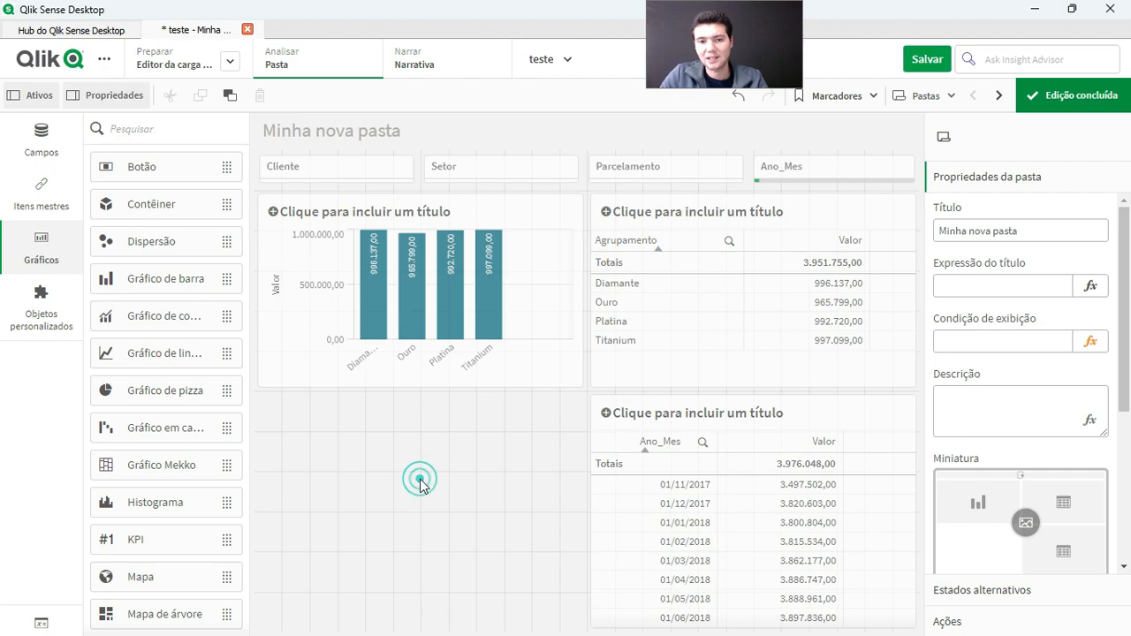
pyautogui.hotkey('ctrl', 'v')
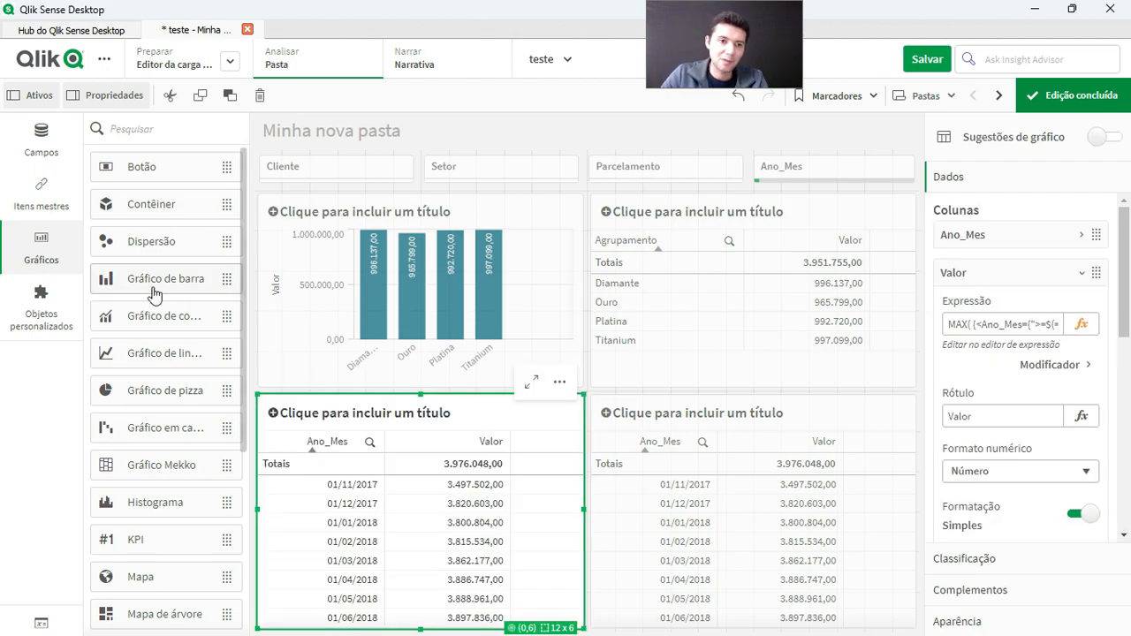
pyautogui.moveTo(177, 286); pyautogui.dragTo(498, 516)
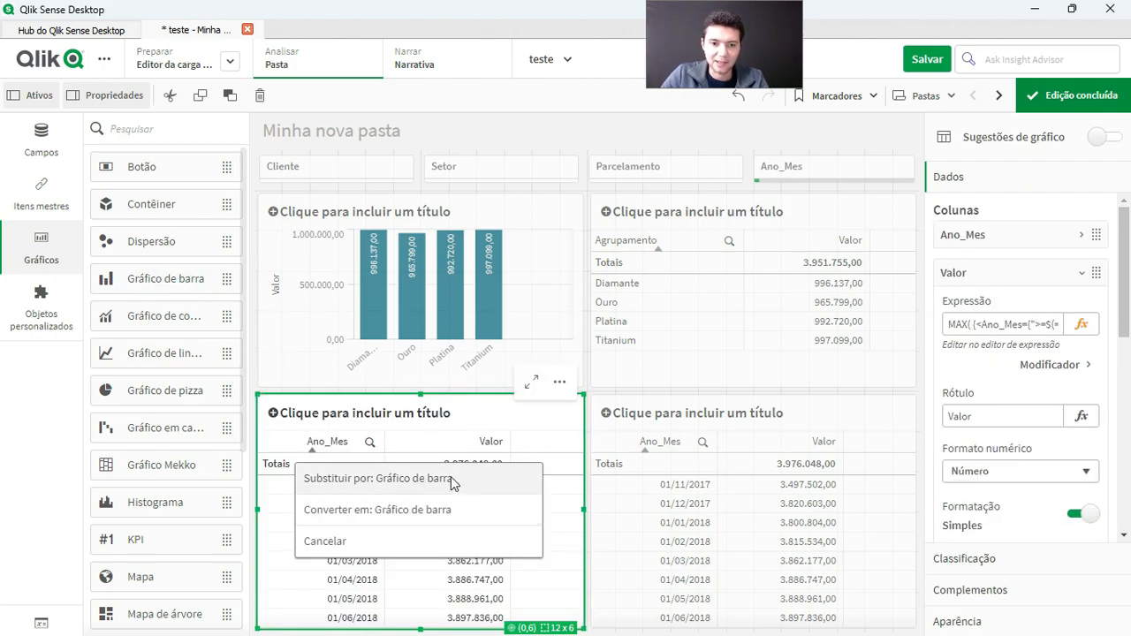
pyautogui.click(465, 509)
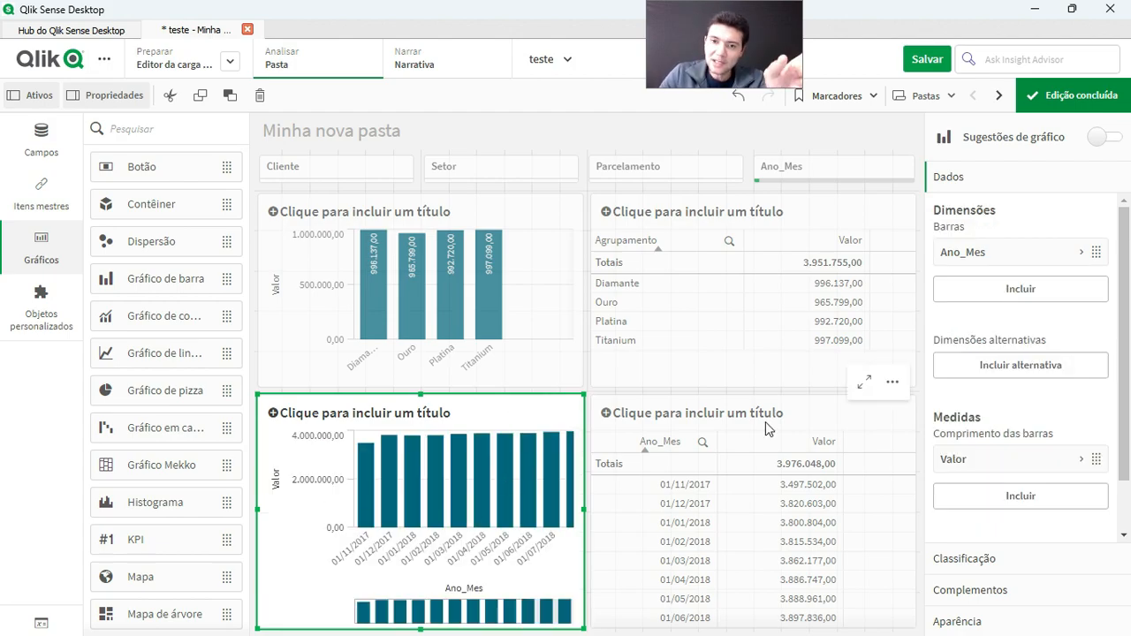
# Step: Finish editing the sheet, check how the new bar chart responds to different Cliente selections, and discard the selections
pyautogui.click(1056, 91)
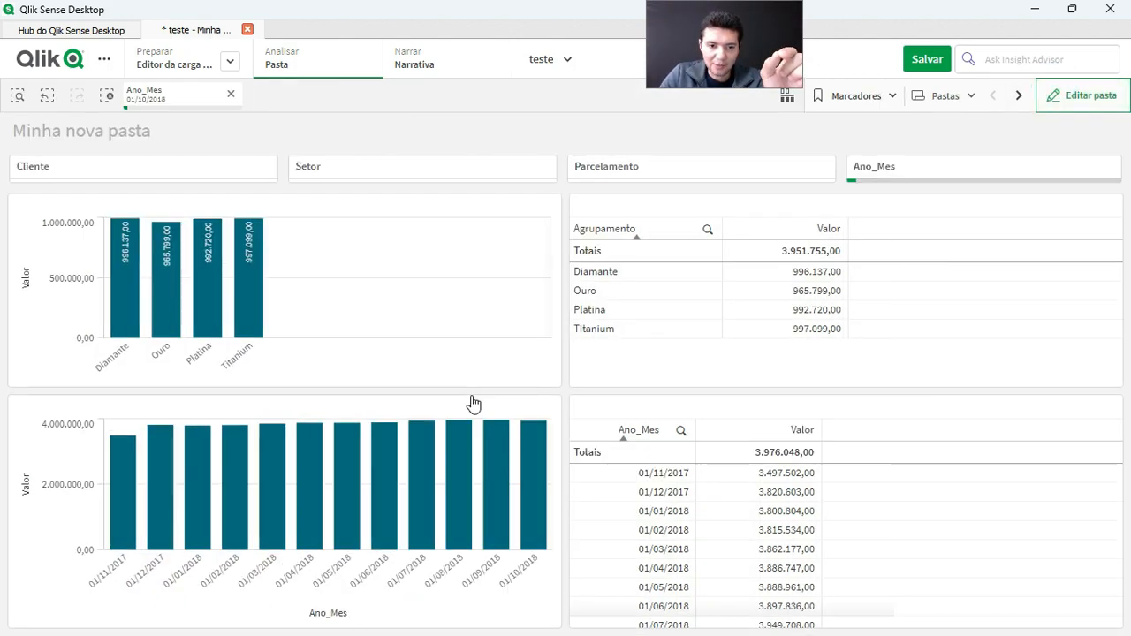
pyautogui.click(235, 181)
pyautogui.moveTo(86, 305); pyautogui.dragTo(95, 384)
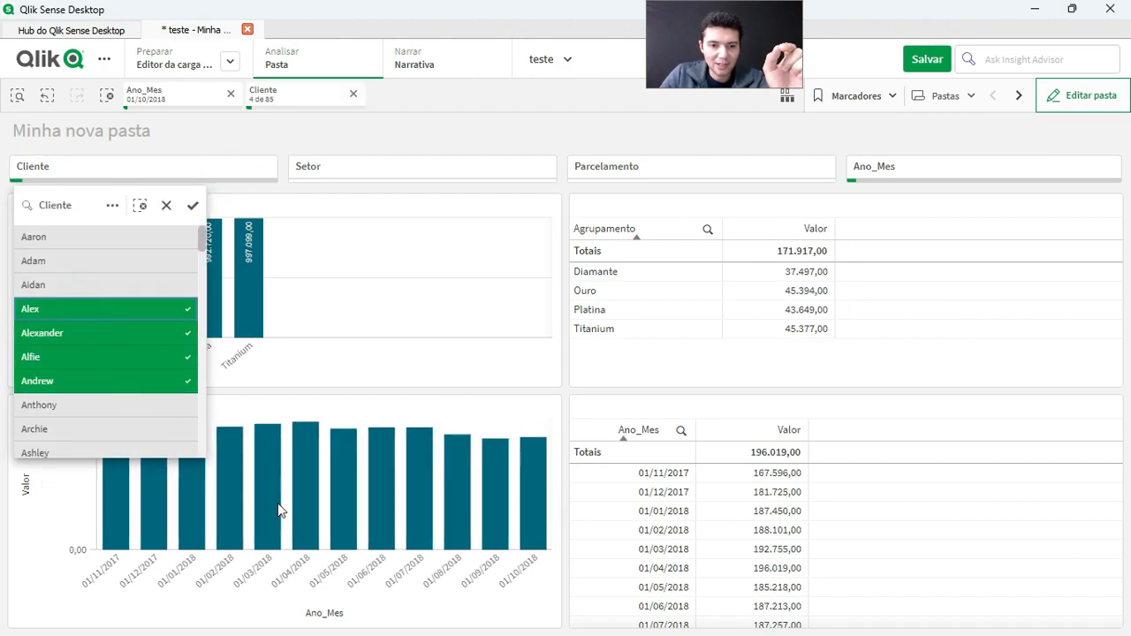
pyautogui.click(81, 277)
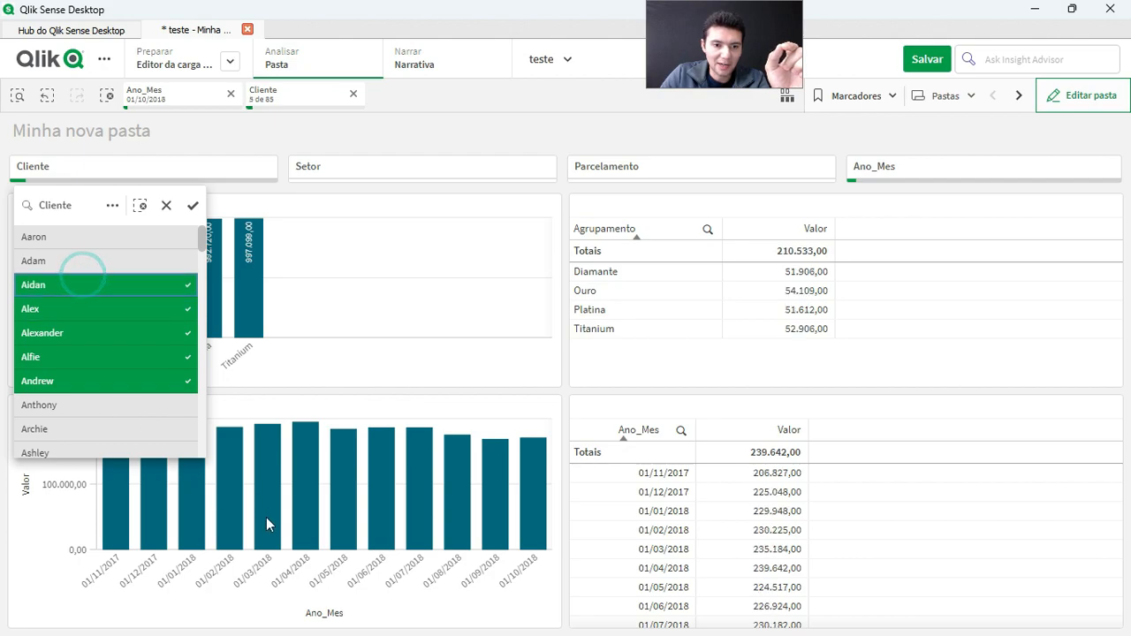
pyautogui.click(122, 358)
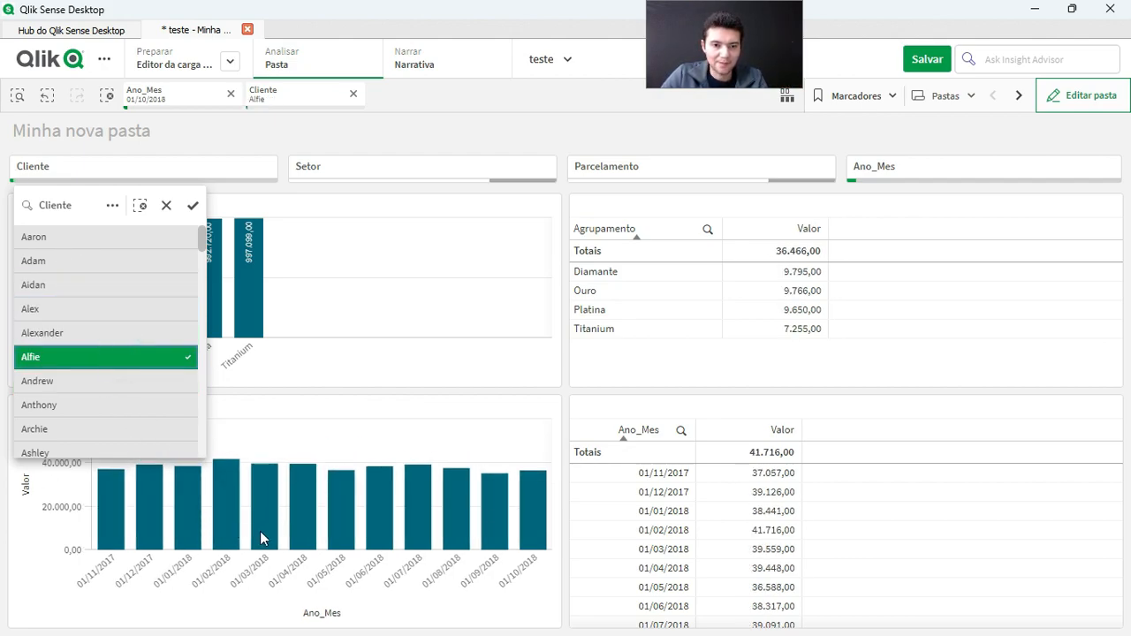
pyautogui.click(165, 208)
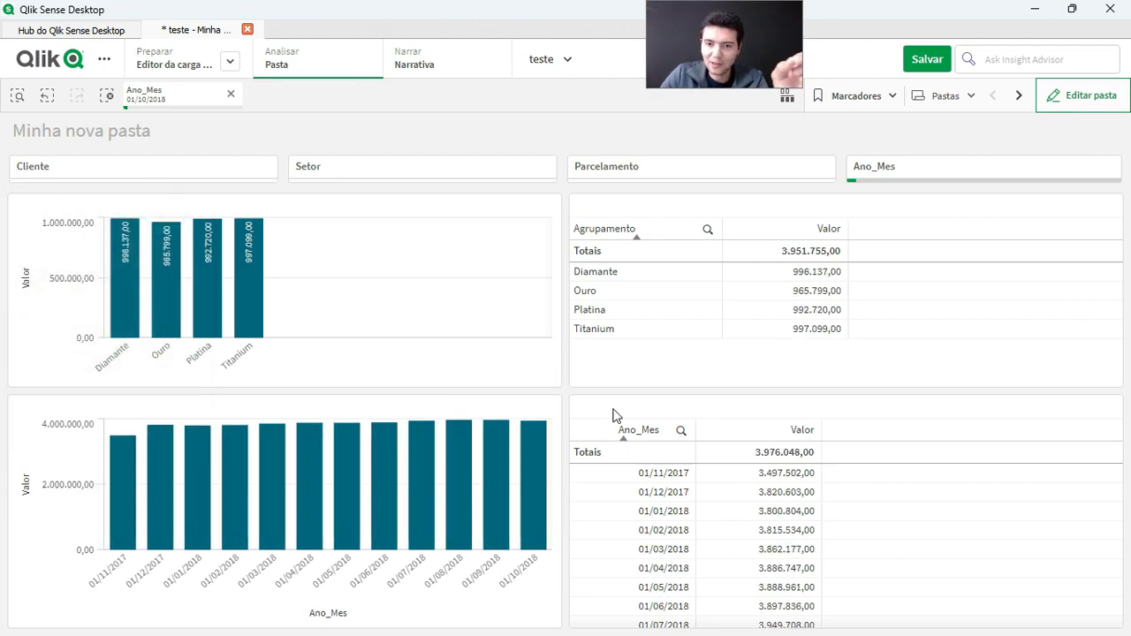
# Step: Edit the bar chart's Valor expression and add Cliente after the Ano_Mes condition in the inner sum's set analysis
pyautogui.click(1069, 99)
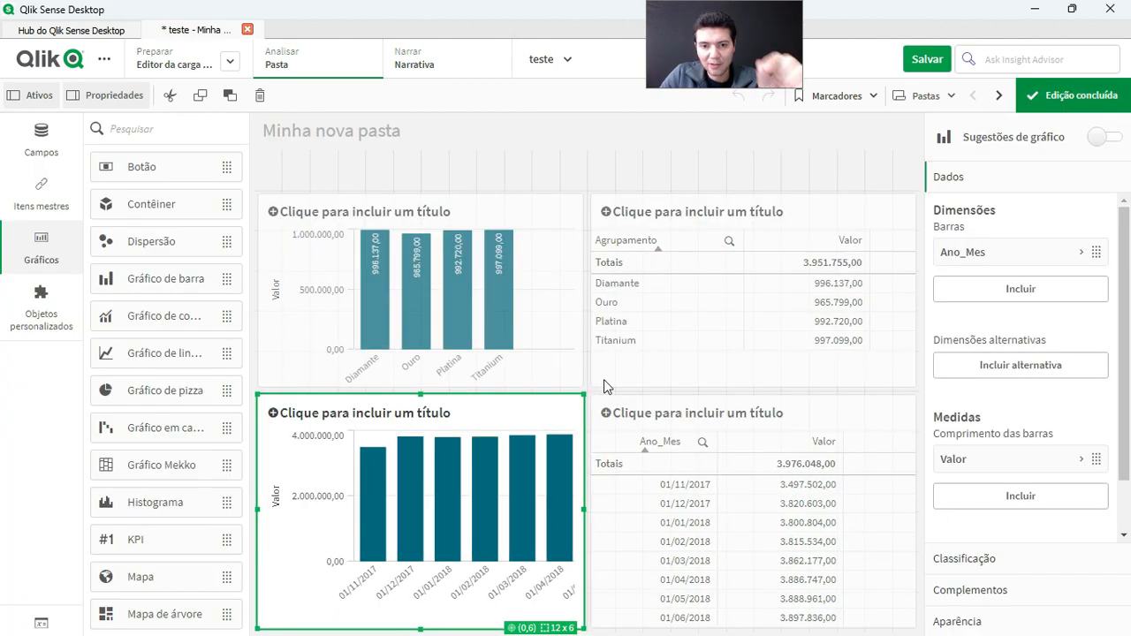
pyautogui.click(1054, 461)
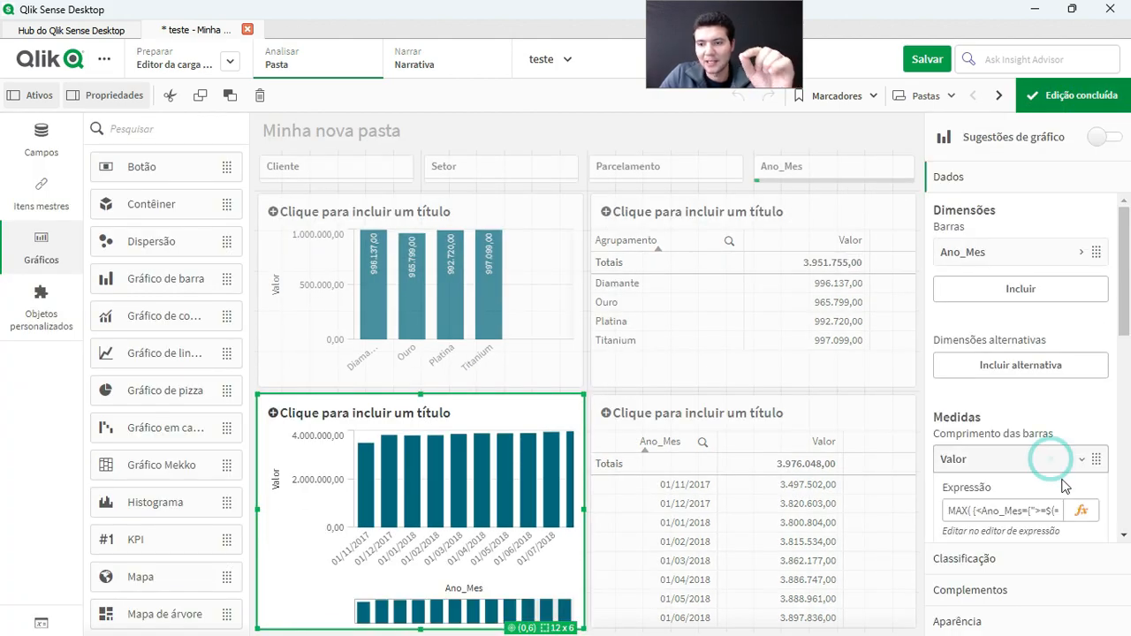
pyautogui.click(1077, 510)
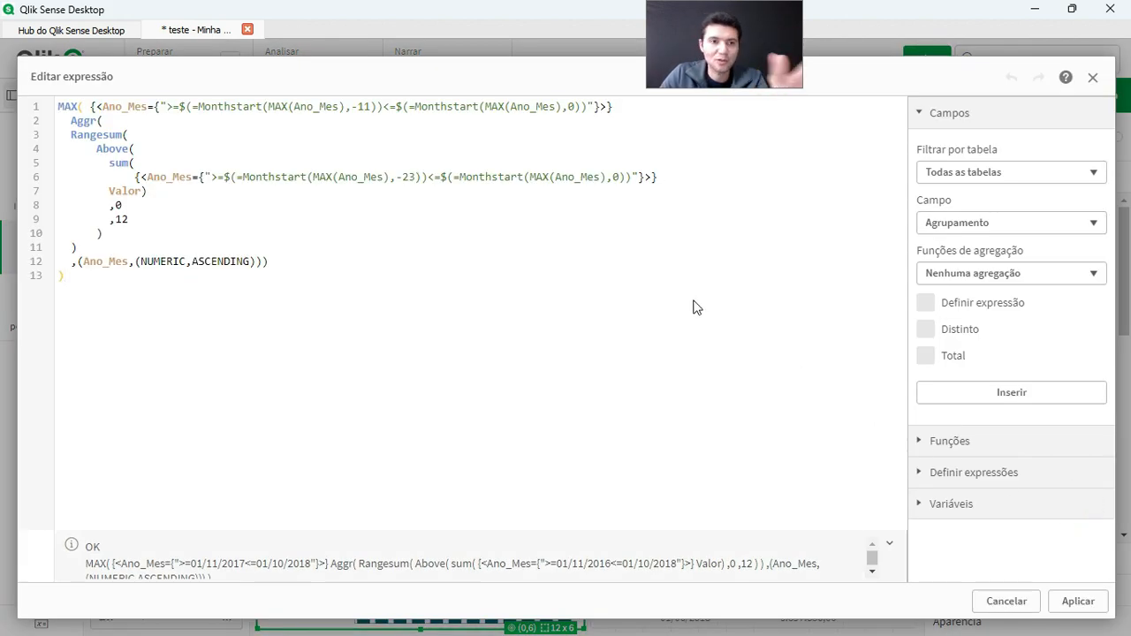
pyautogui.doubleClick(72, 106)
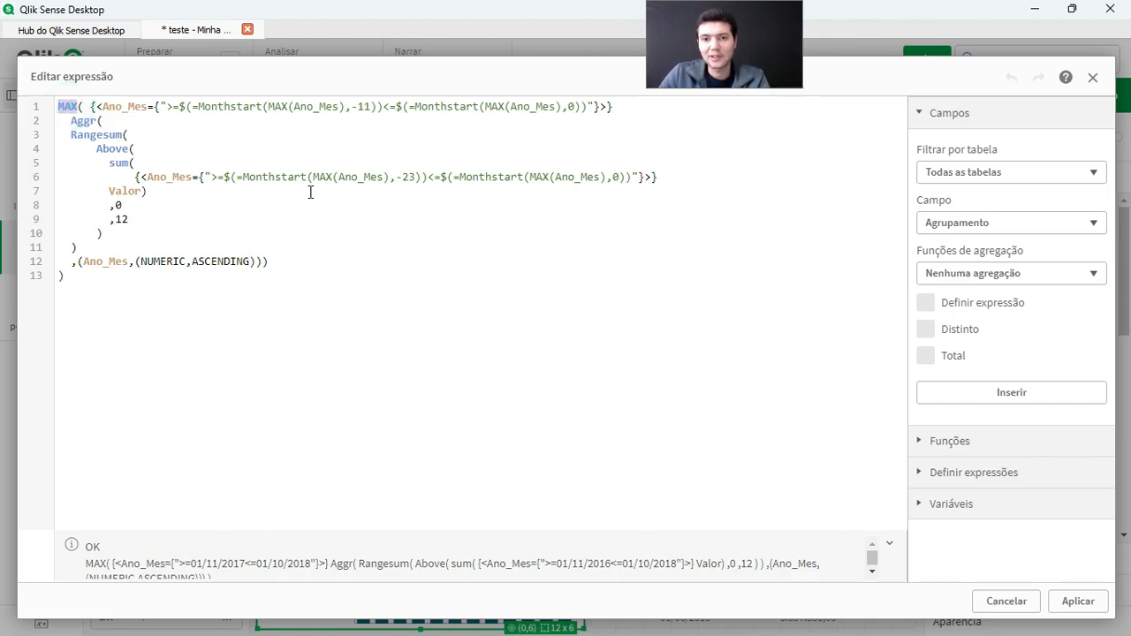
pyautogui.click(168, 170)
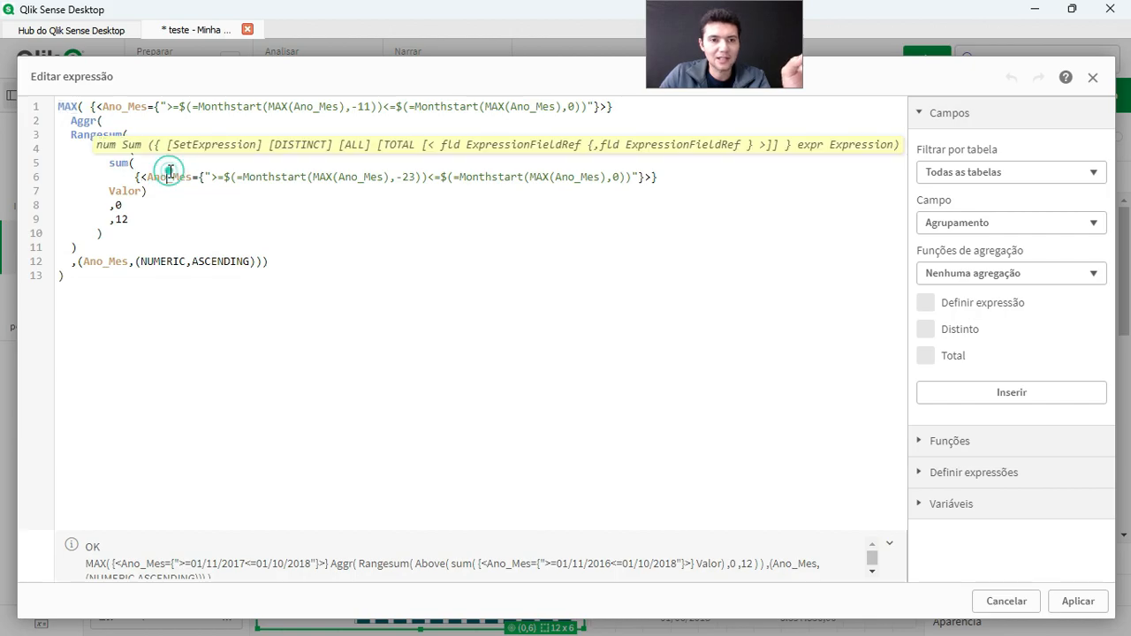
pyautogui.click(232, 216)
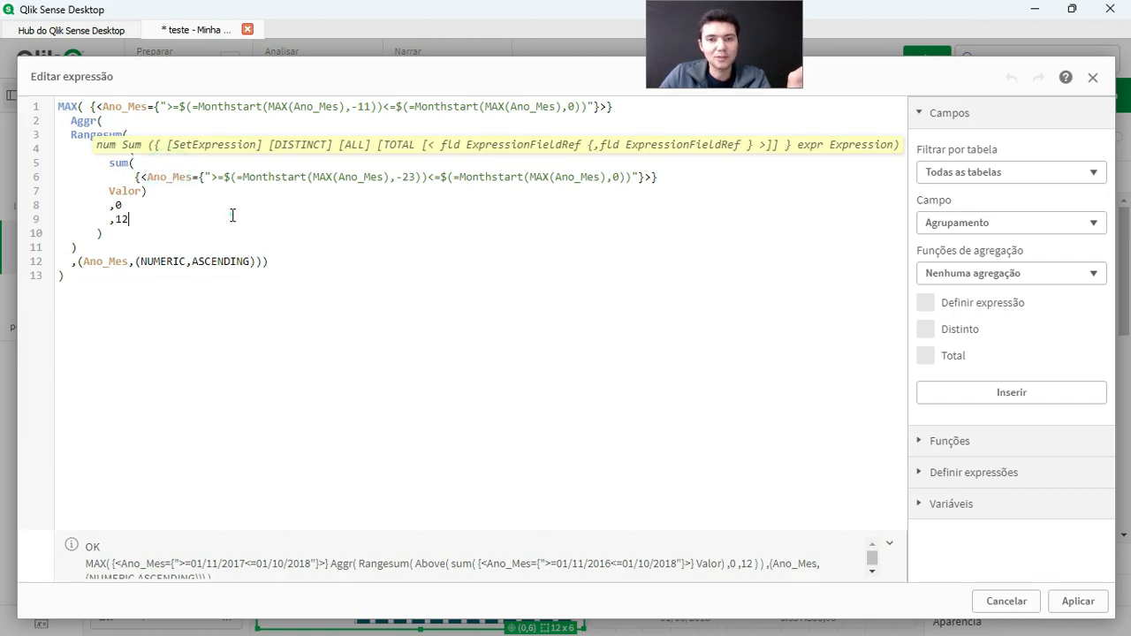
pyautogui.click(648, 177)
pyautogui.write(', cli')
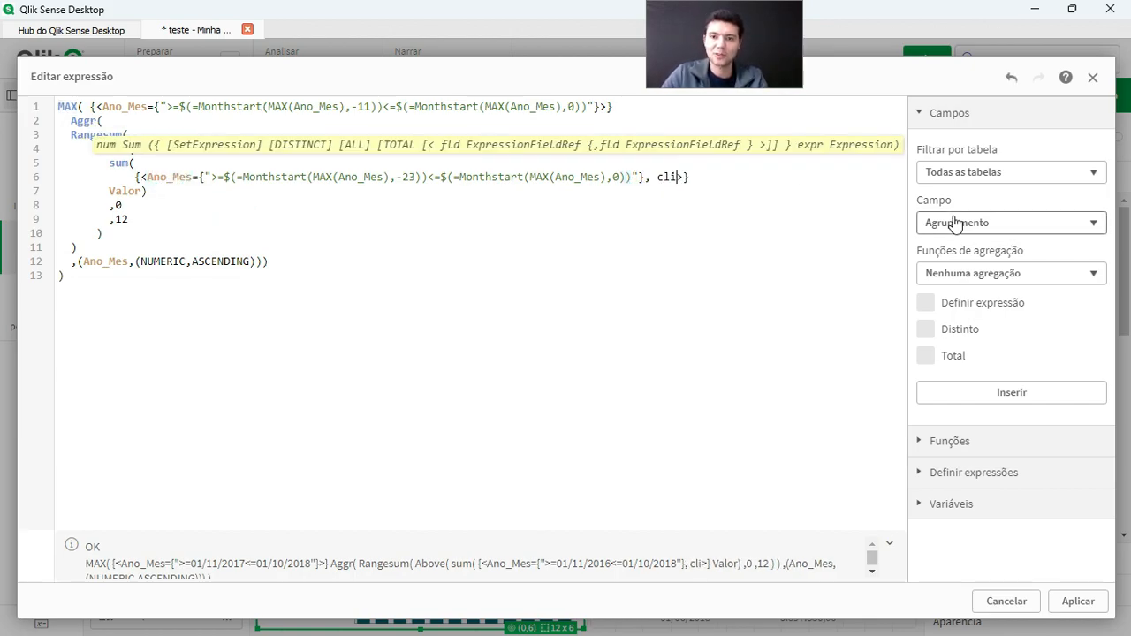
pyautogui.press('Return')
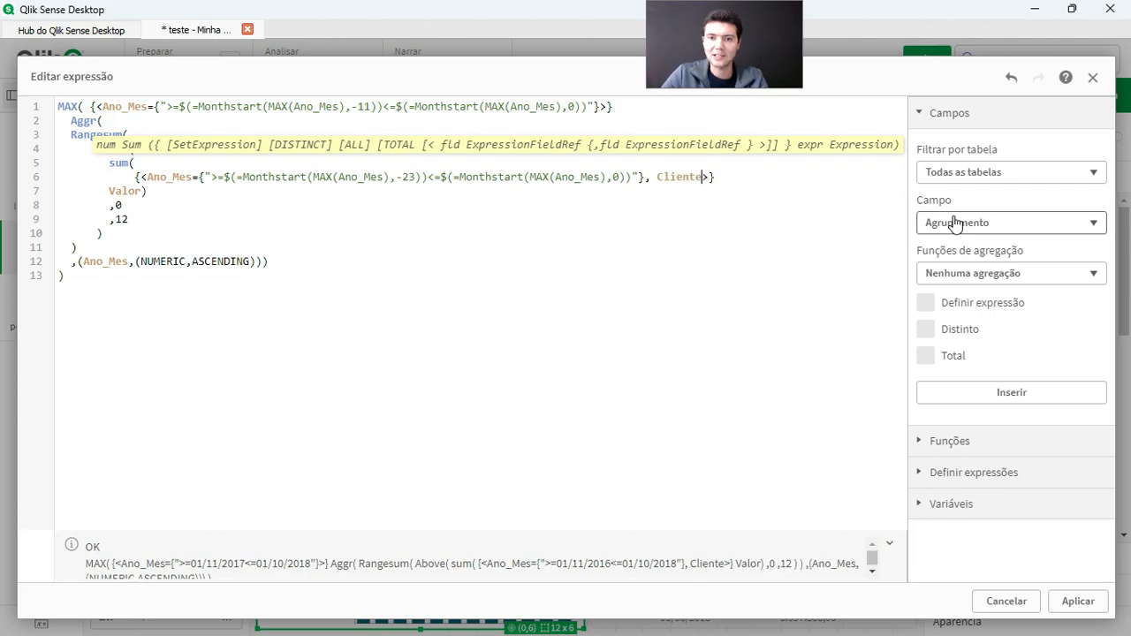
# Step: Add Cliente after the Ano_Mes condition in the MAX set analysis and apply the bar chart's expression
pyautogui.click(604, 107)
pyautogui.write(',cli')
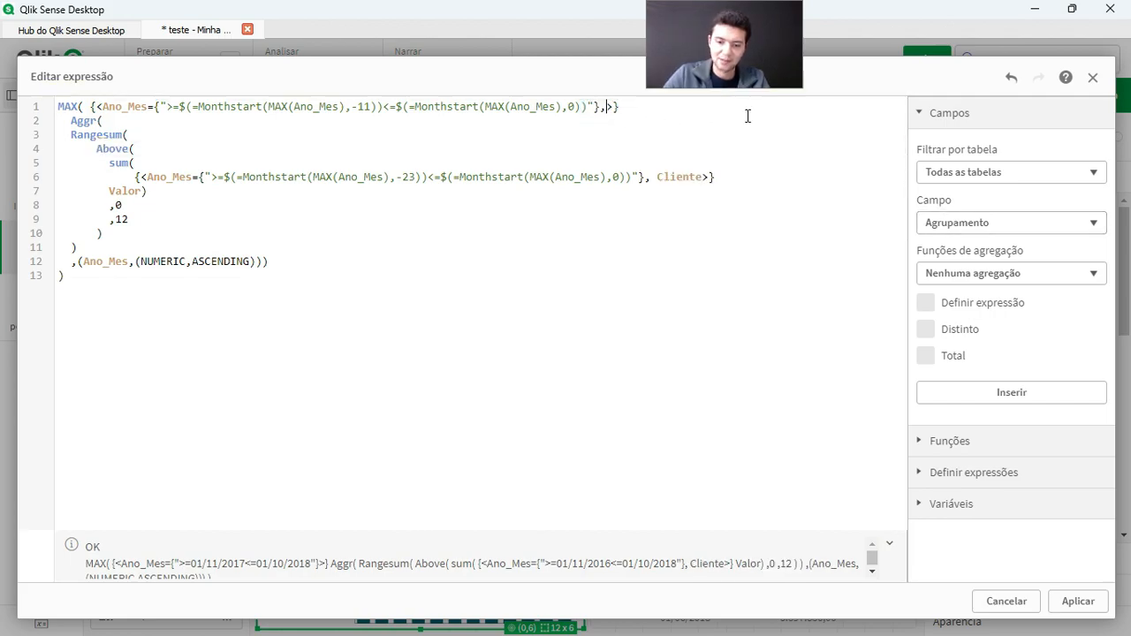
pyautogui.press('Return')
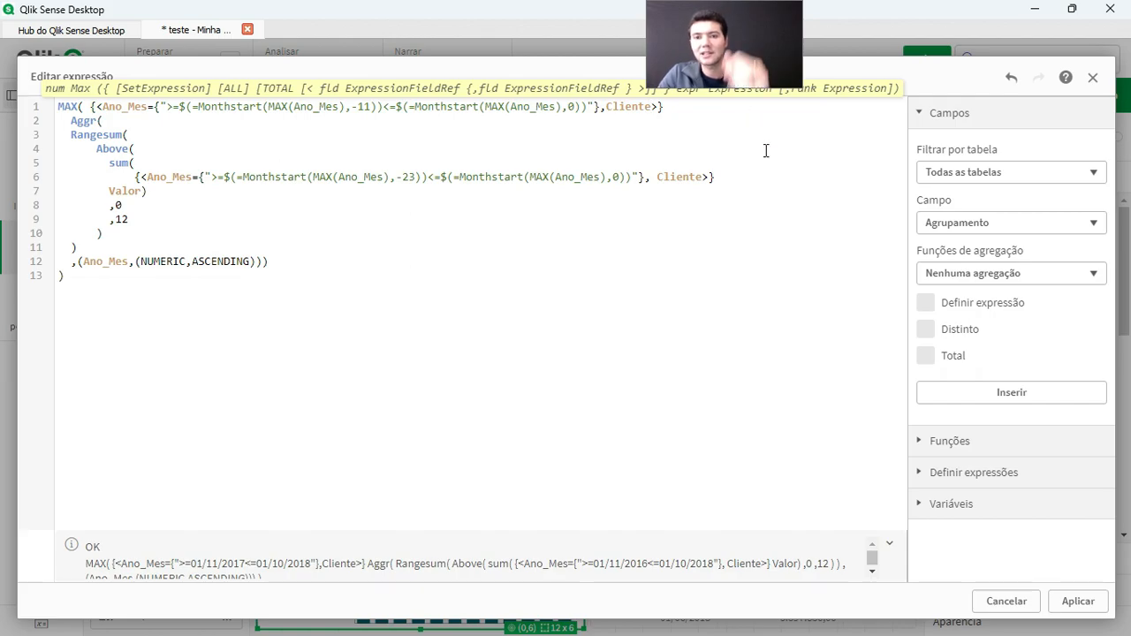
pyautogui.click(1078, 602)
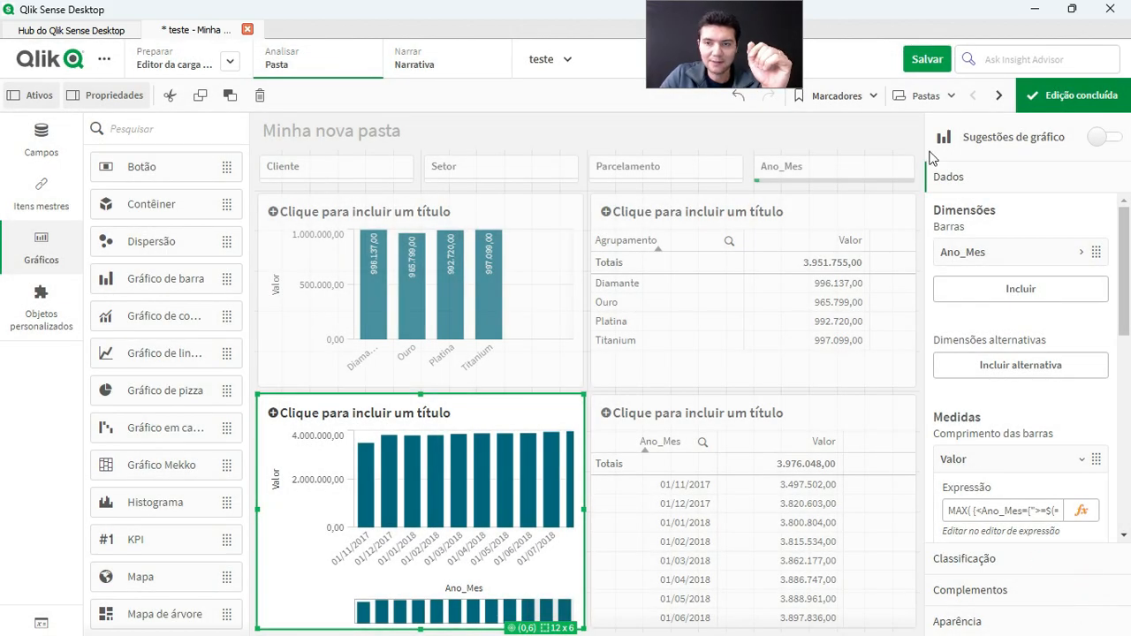
# Step: Finish editing the sheet and filter it to a single customer in Cliente
pyautogui.click(1071, 103)
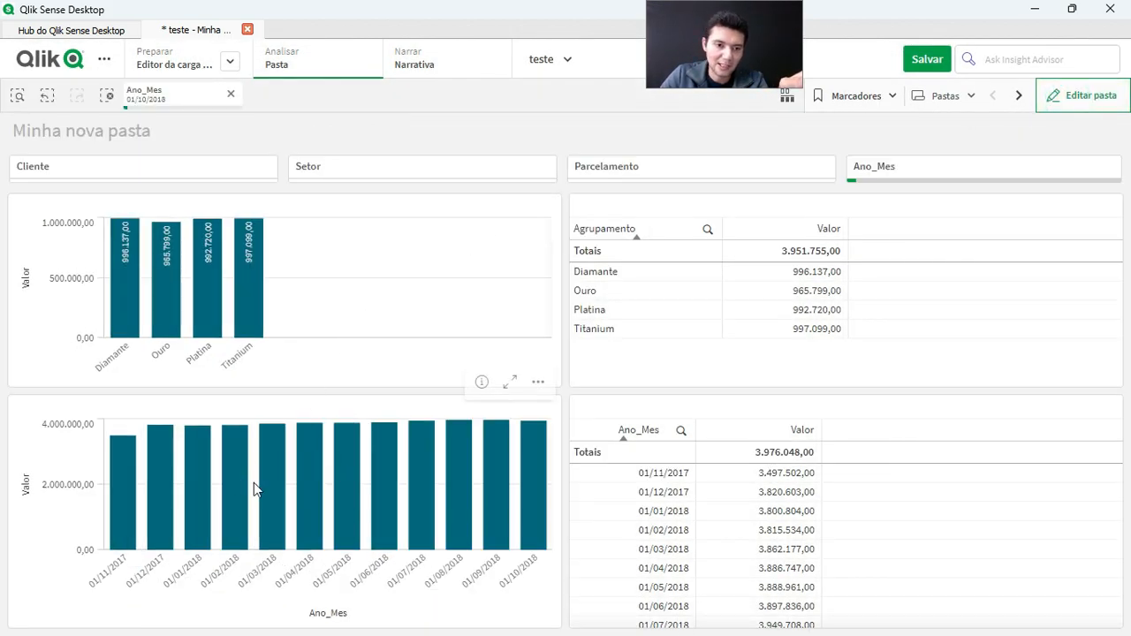
pyautogui.click(214, 173)
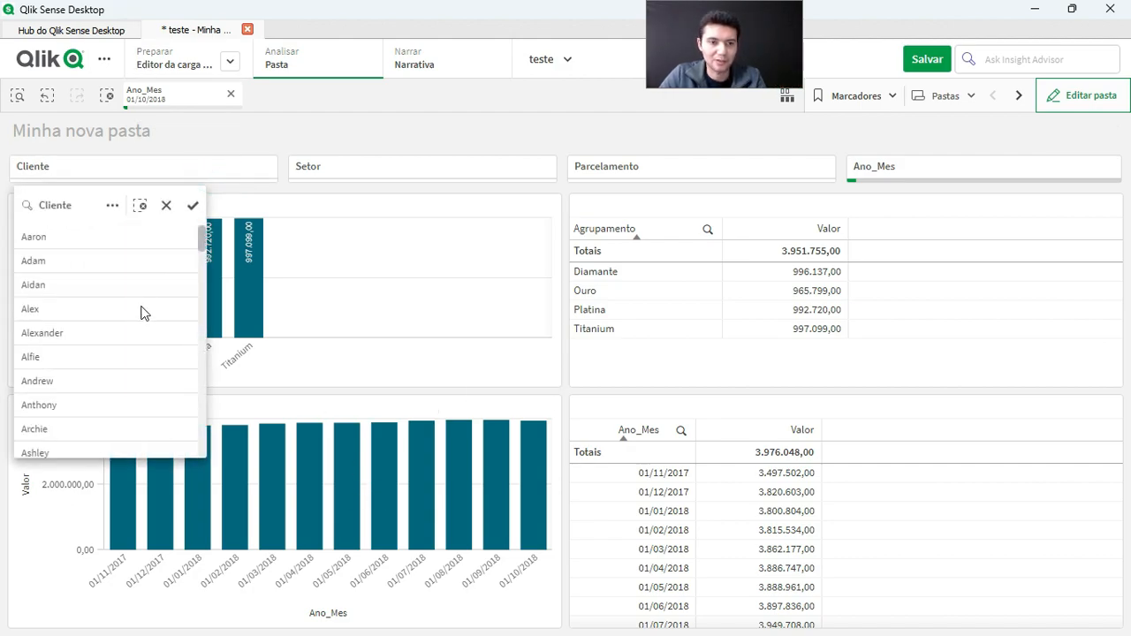
pyautogui.click(144, 311)
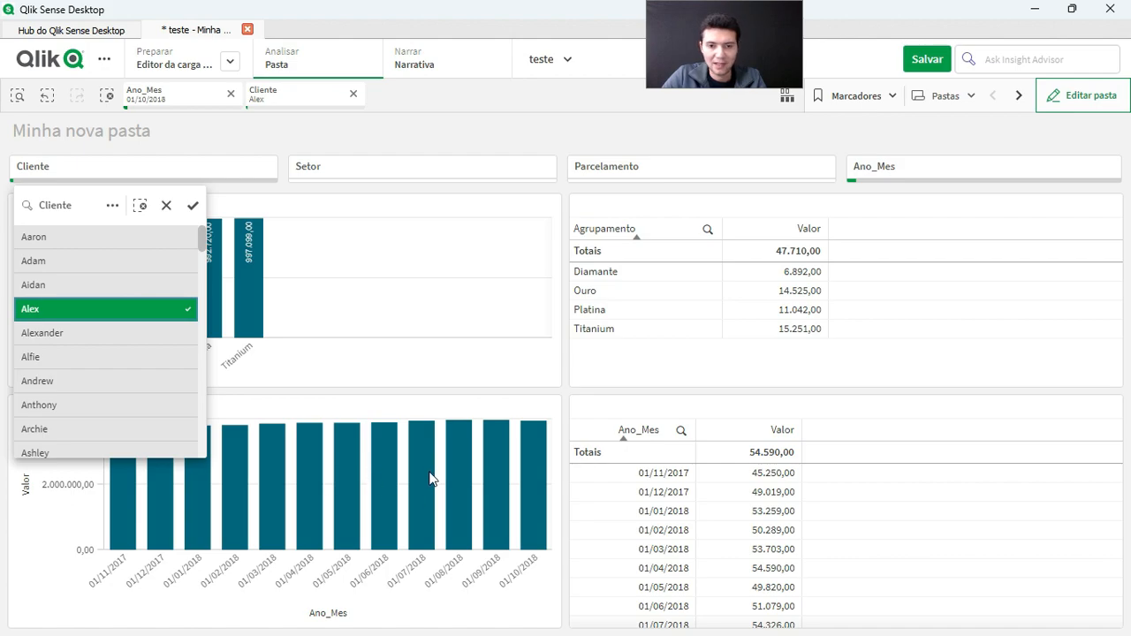
pyautogui.click(397, 170)
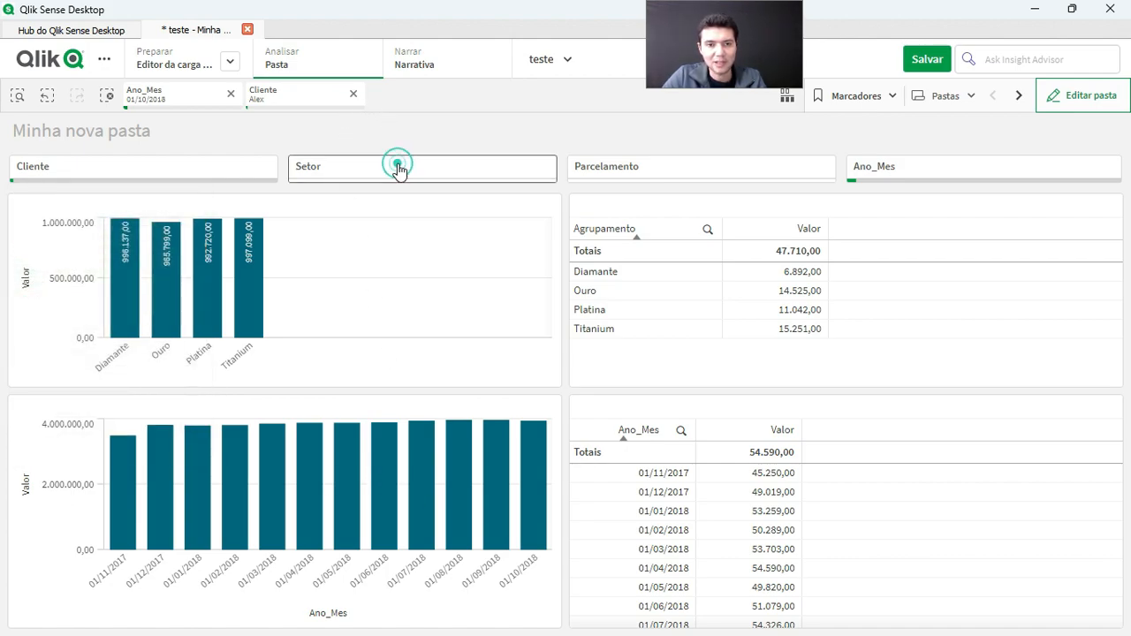
# Step: Select Laranja in Setor to check the bar chart's response, and discard the Setor selection
pyautogui.click(398, 167)
pyautogui.click(386, 295)
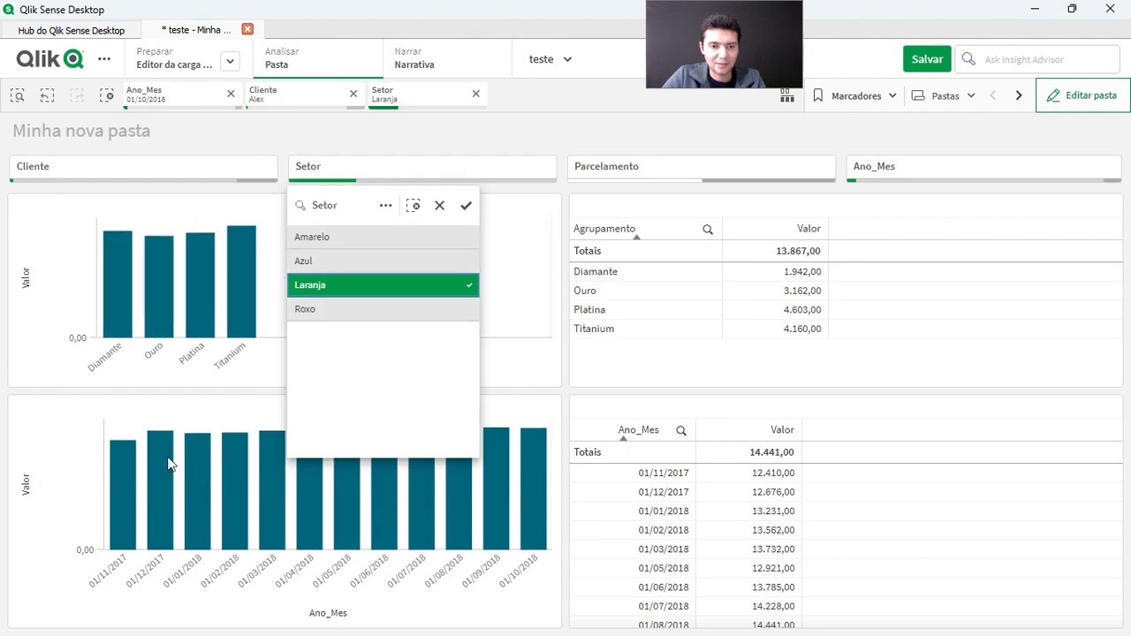
pyautogui.click(443, 206)
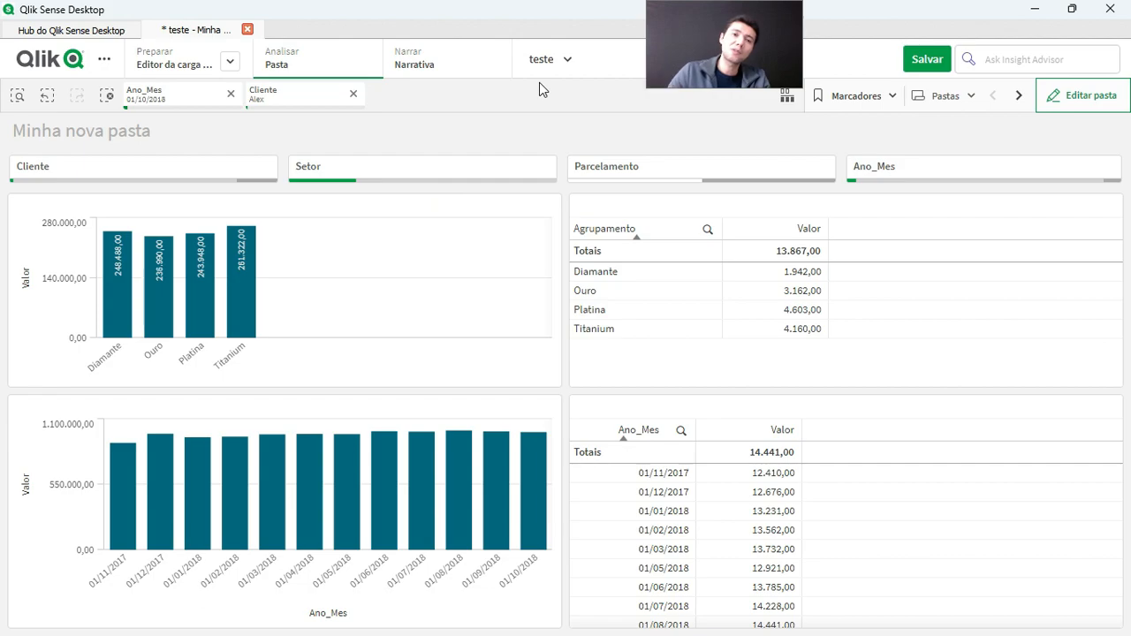